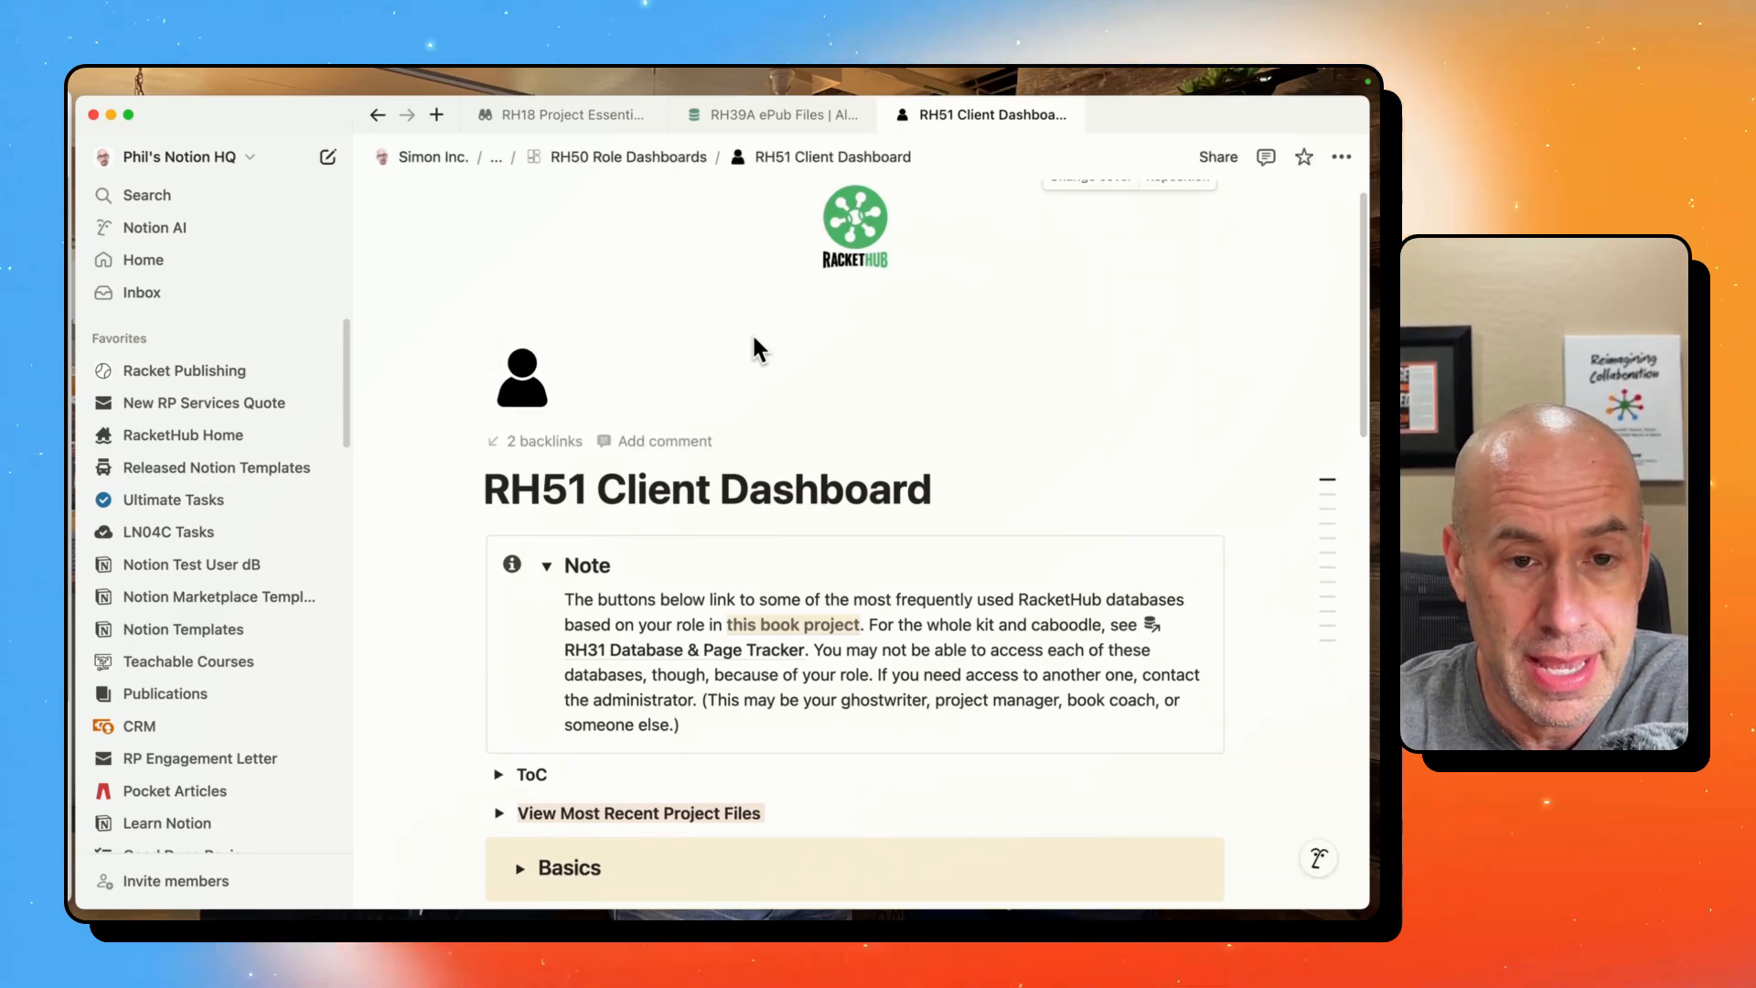
# - From the client dashboard's ePub Files section, open the image attached to eBook File Version #1 in the RH39A ePub Files database
pyautogui.scroll(-3, 752, 343)
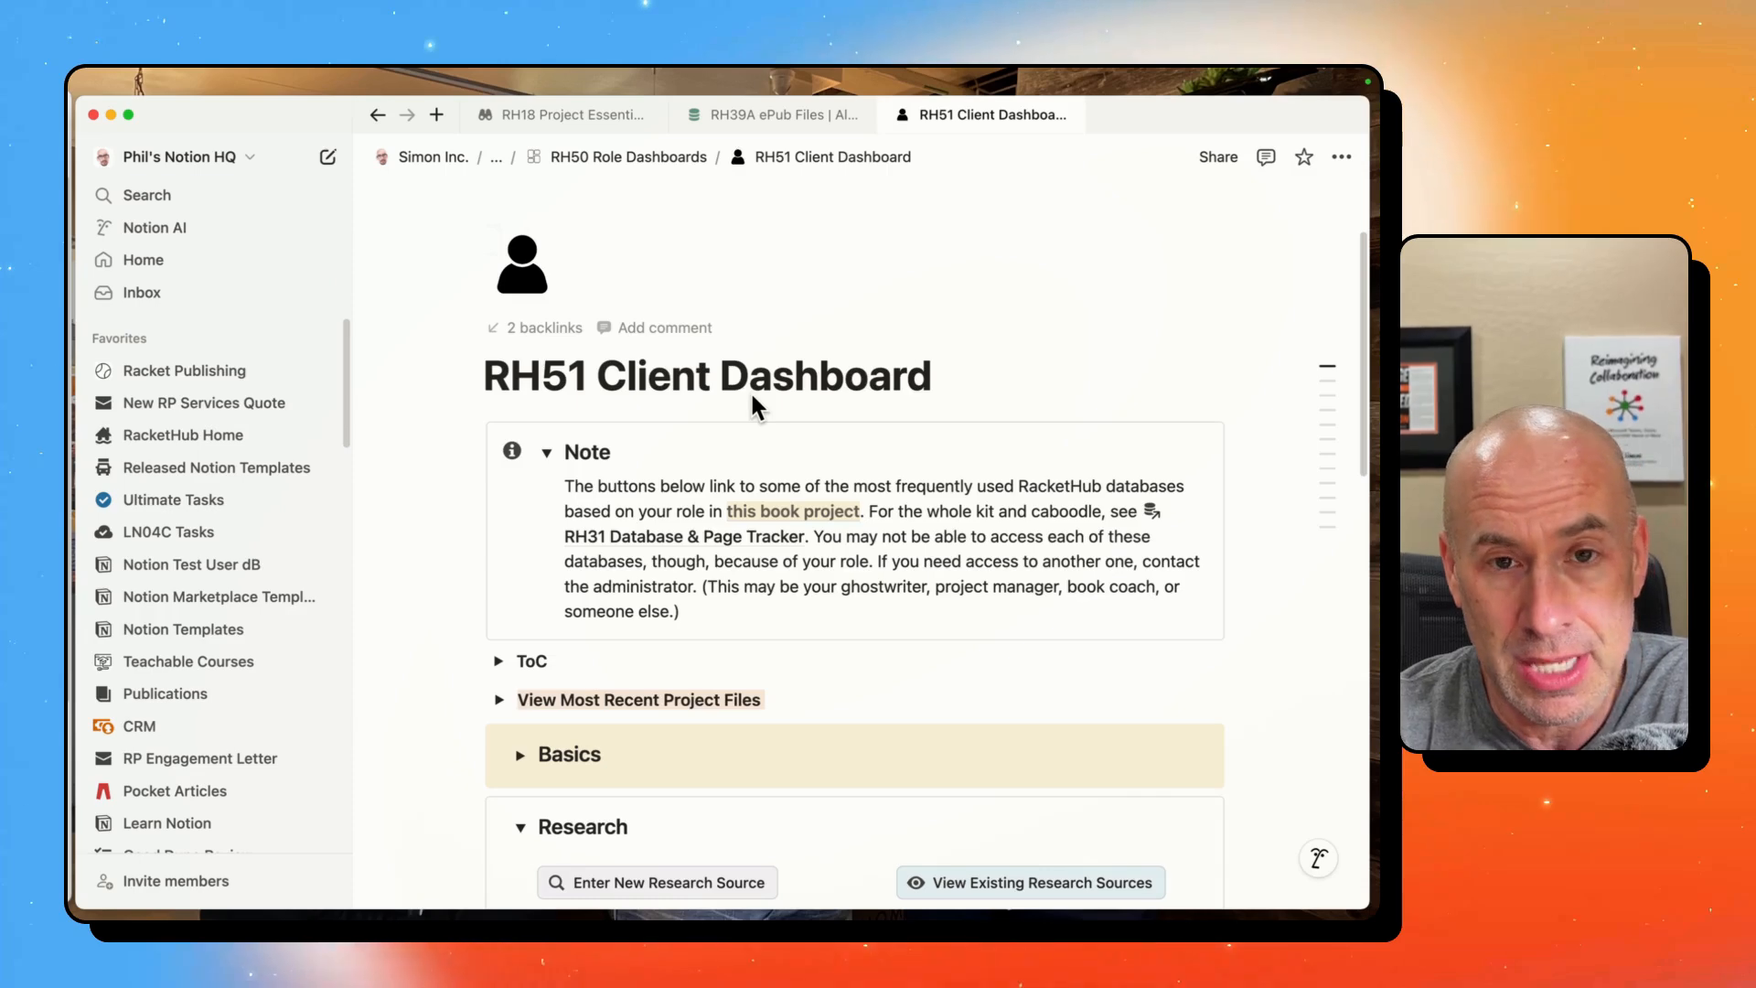
pyautogui.scroll(-1, 752, 396)
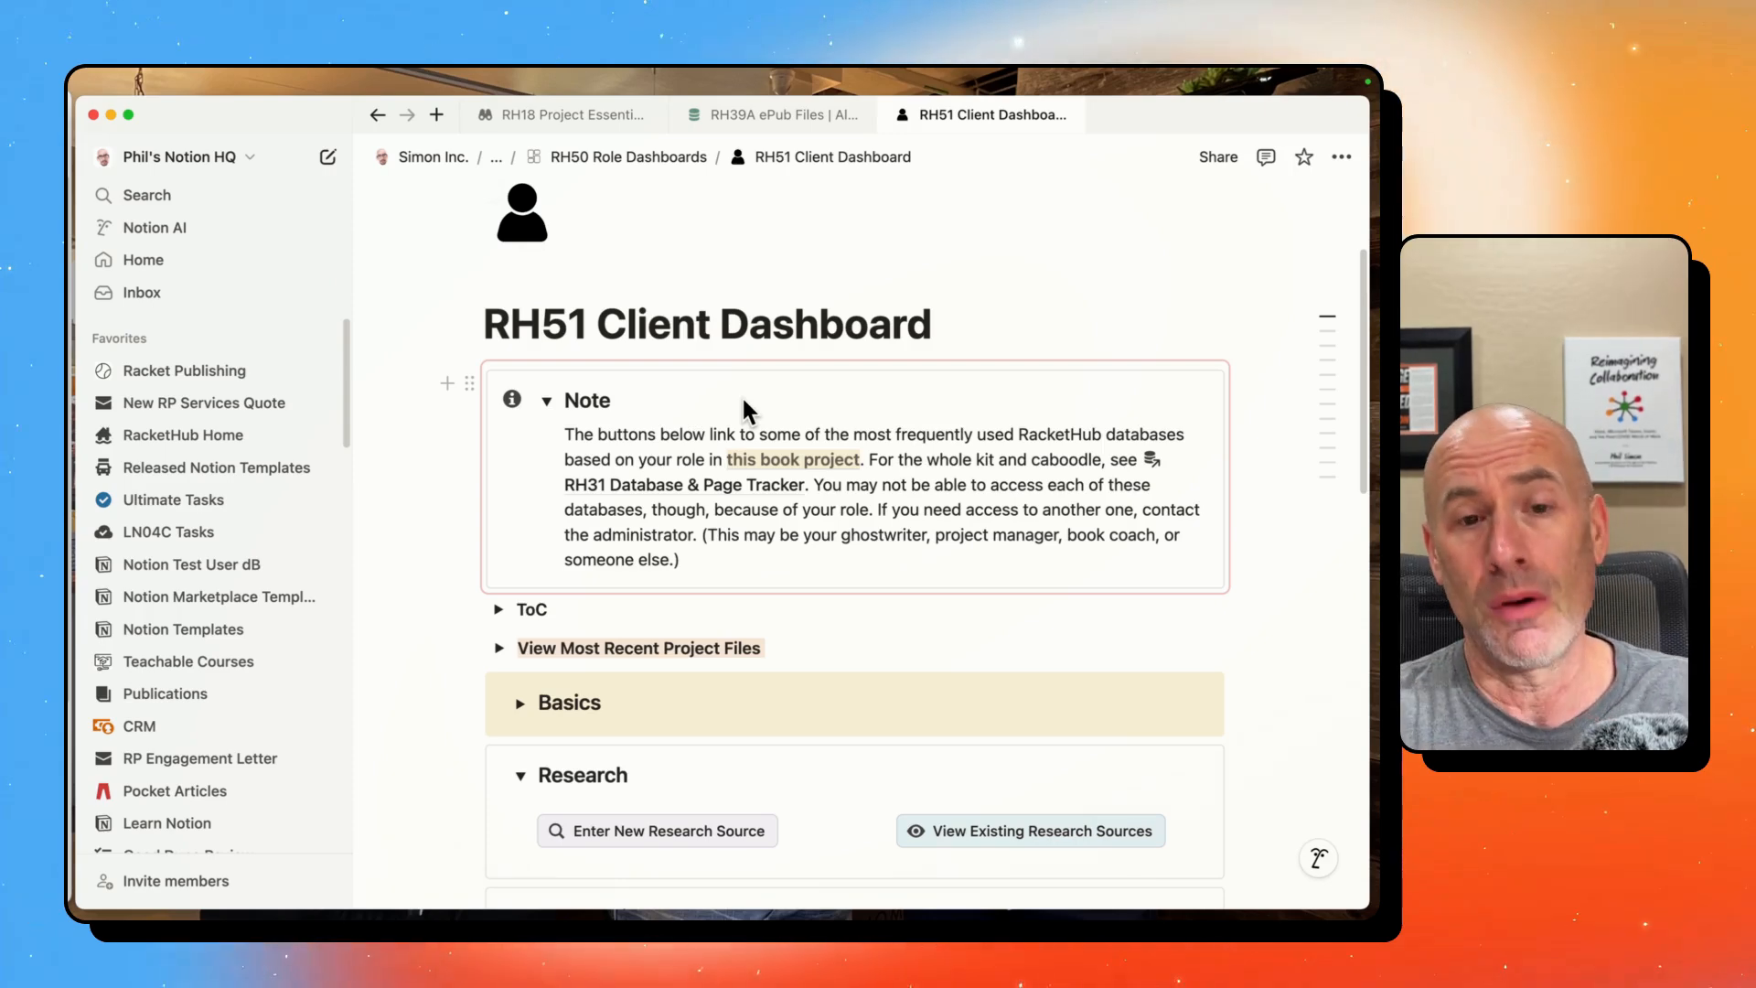
pyautogui.scroll(-5, 679, 393)
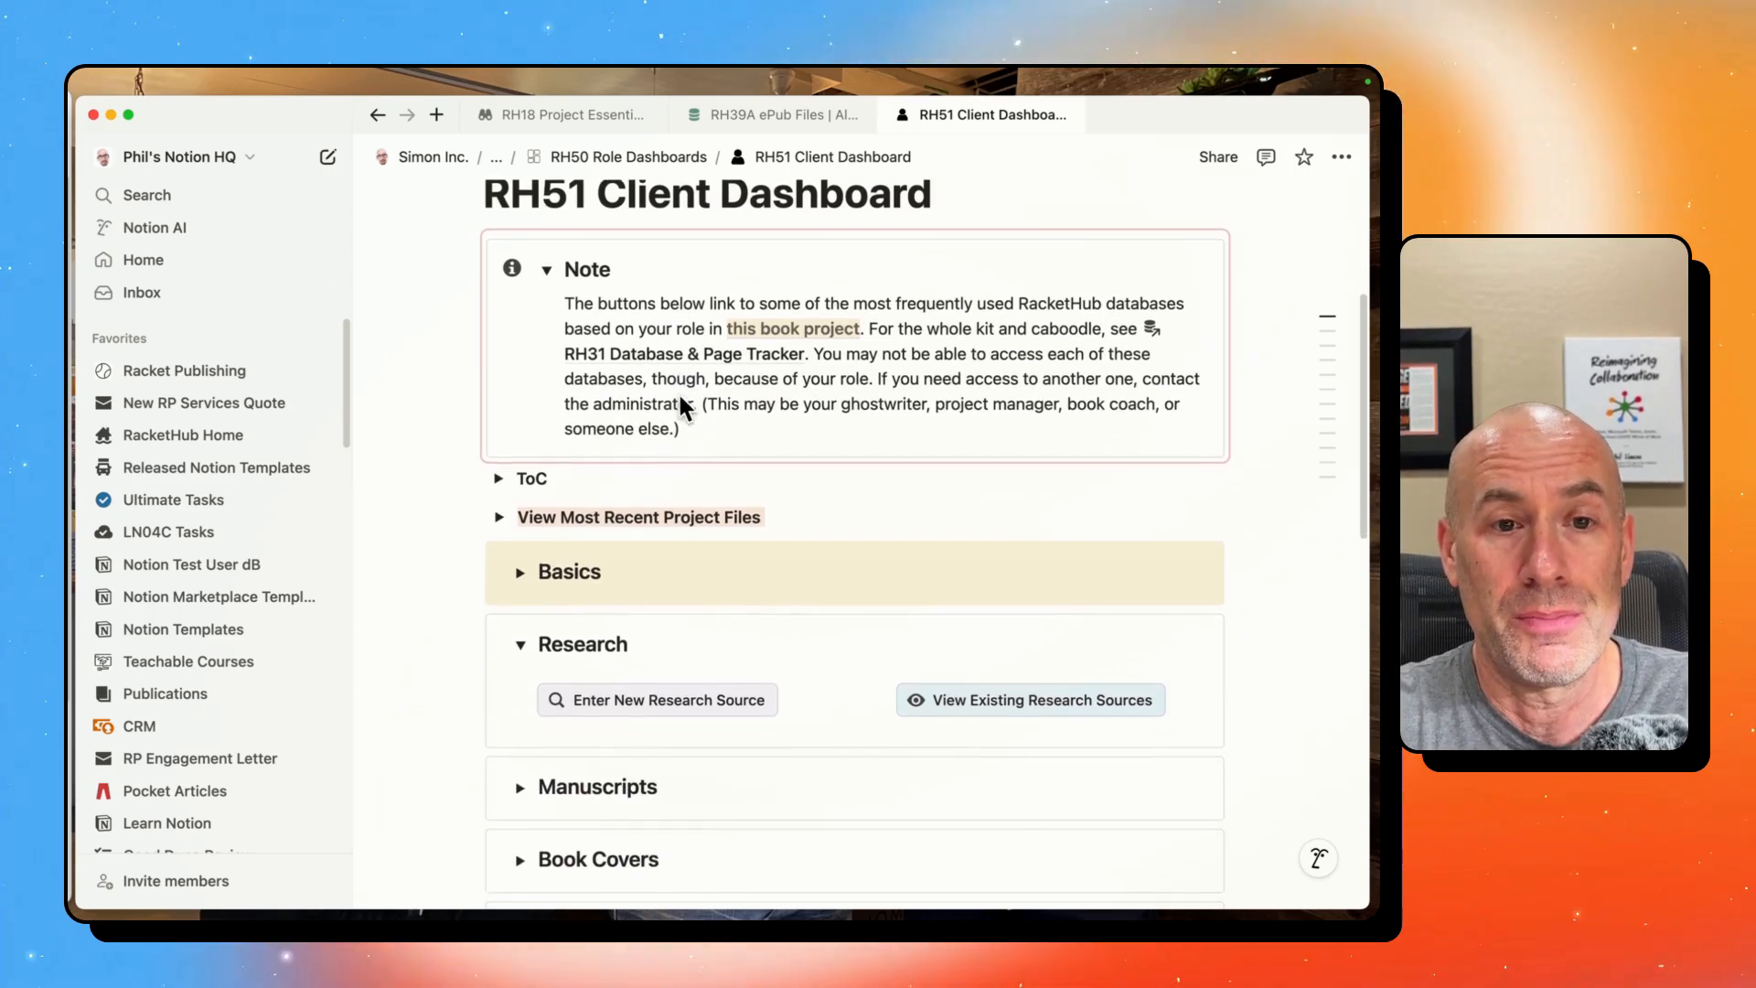
pyautogui.scroll(-8, 681, 468)
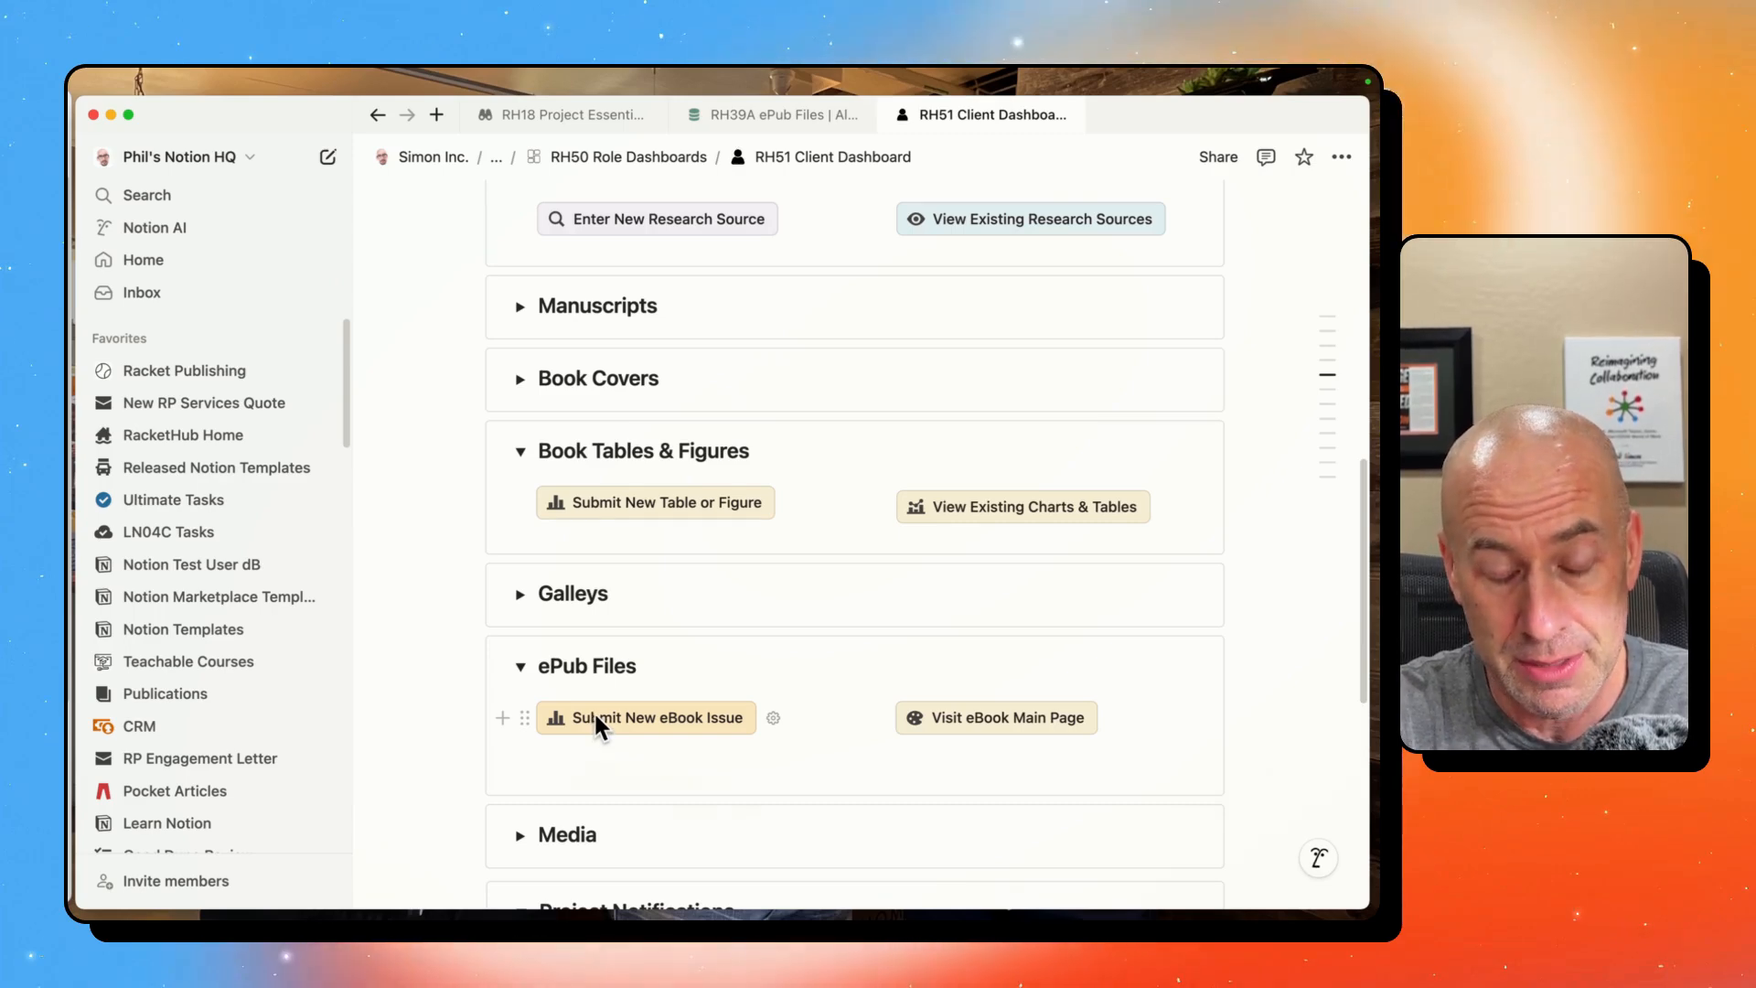
pyautogui.click(996, 719)
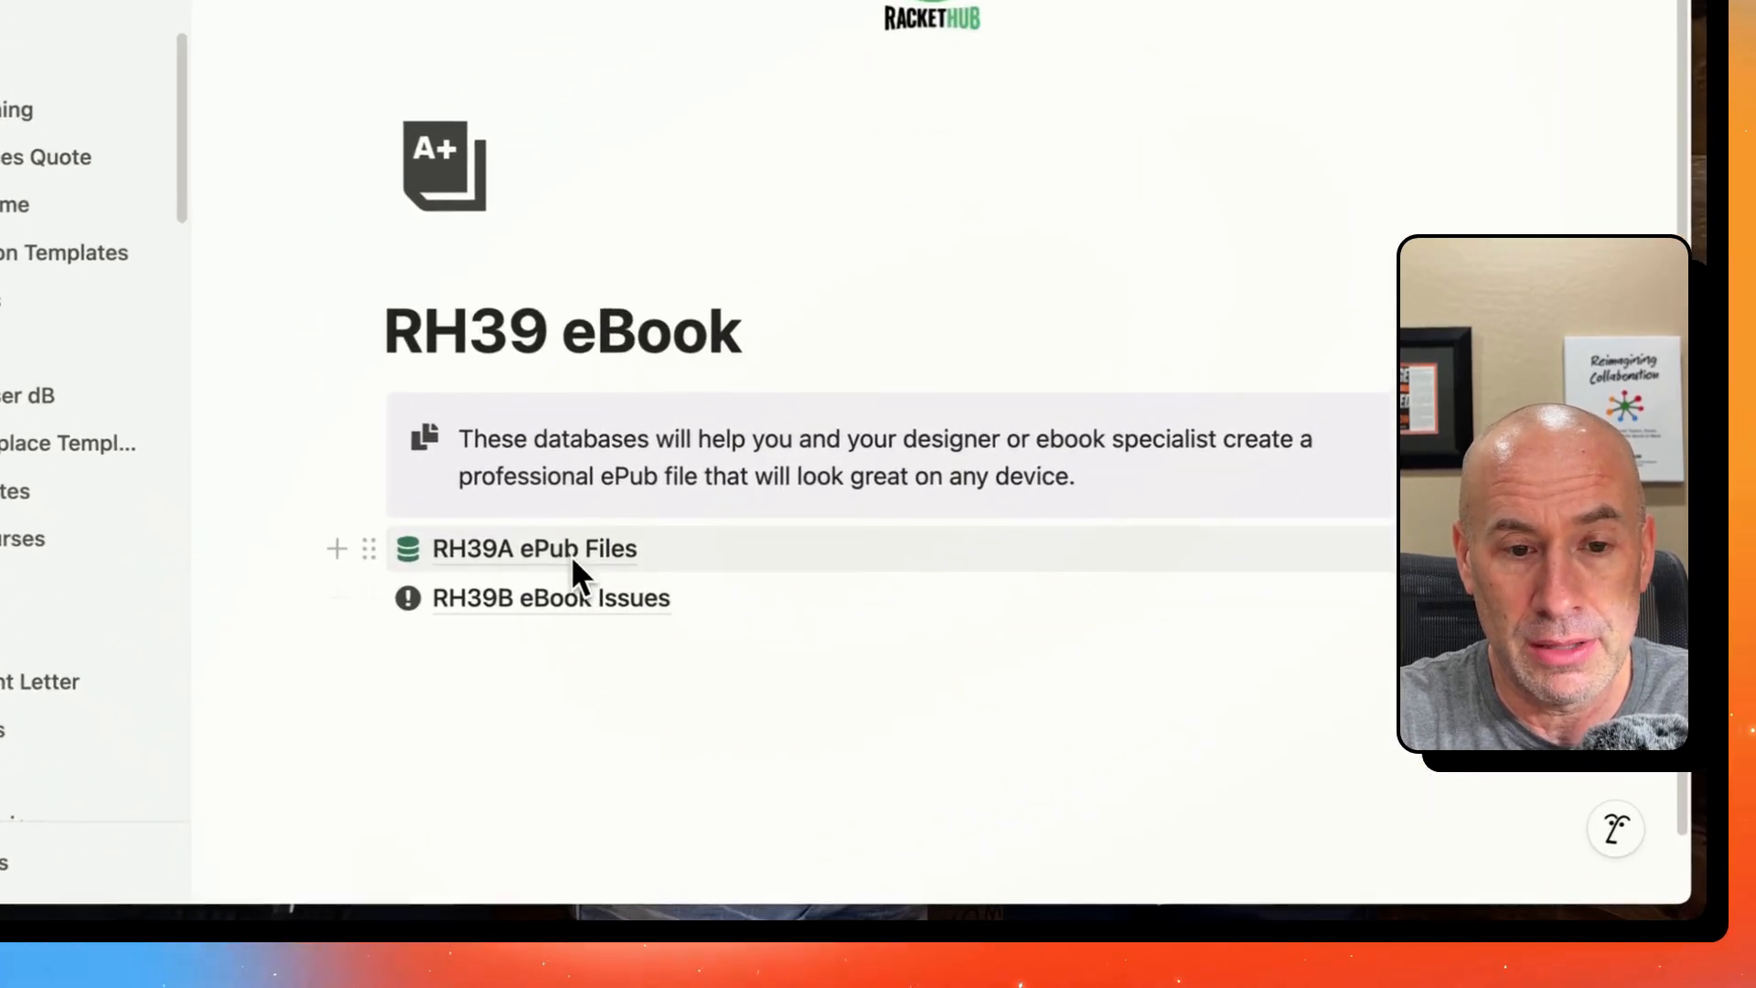
pyautogui.click(607, 669)
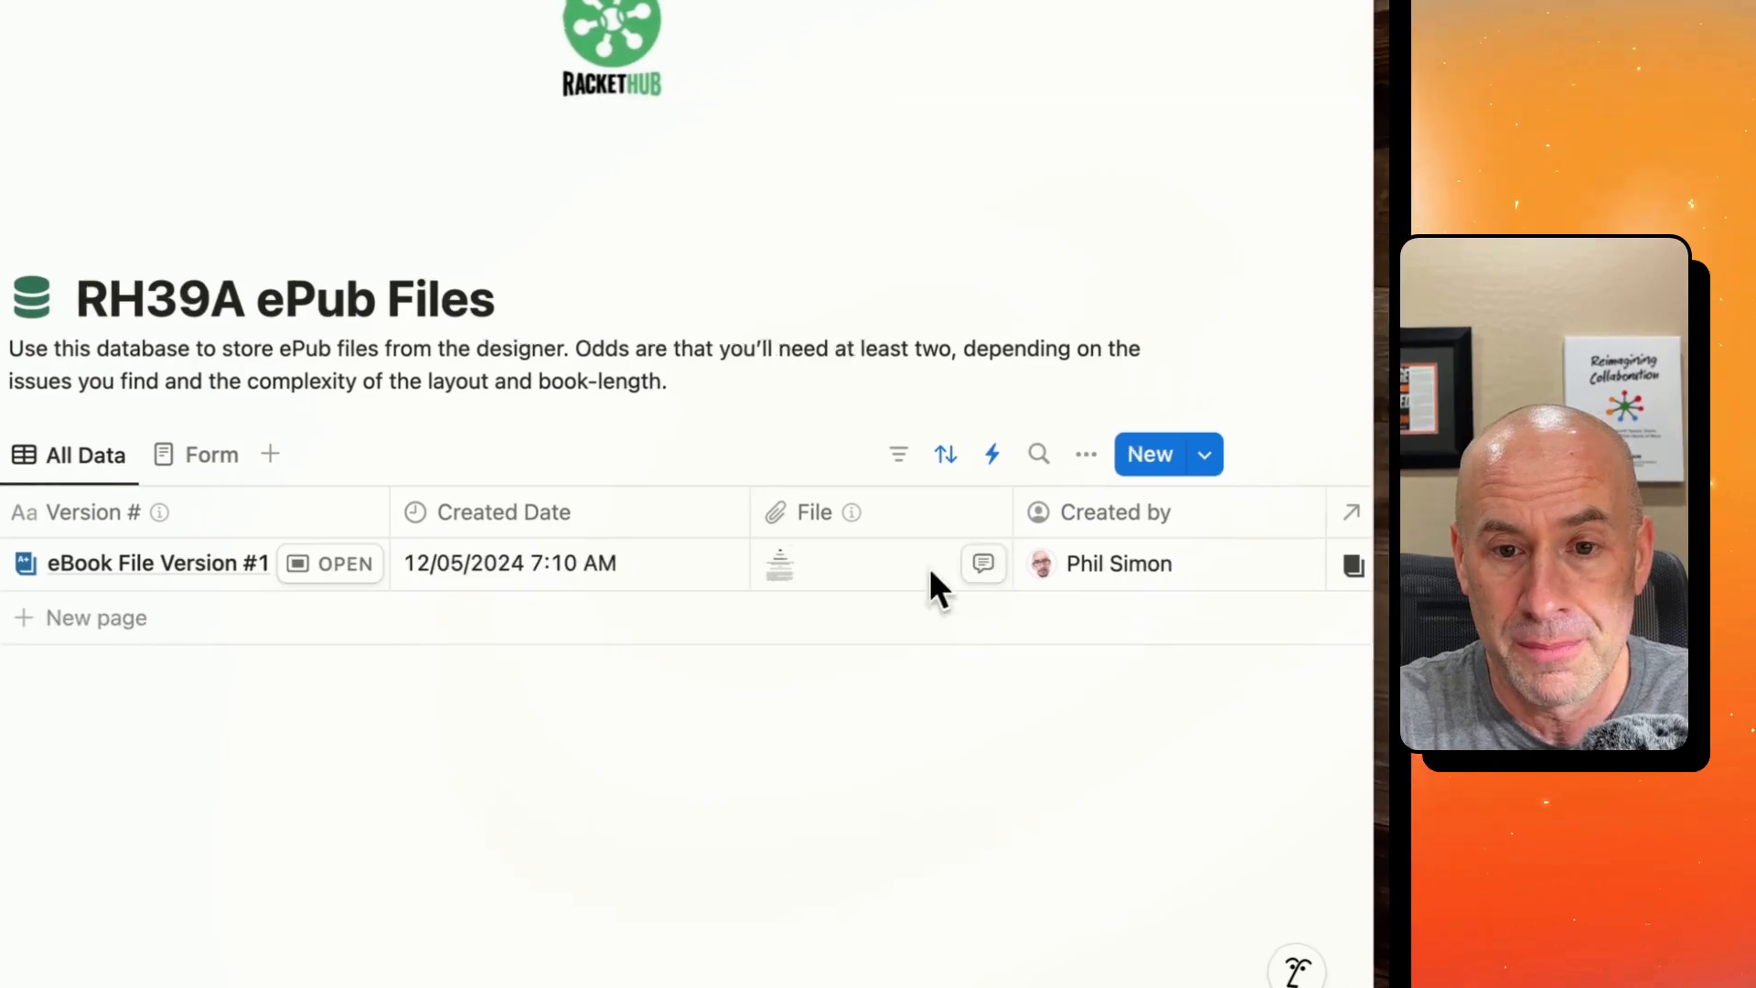
pyautogui.click(771, 565)
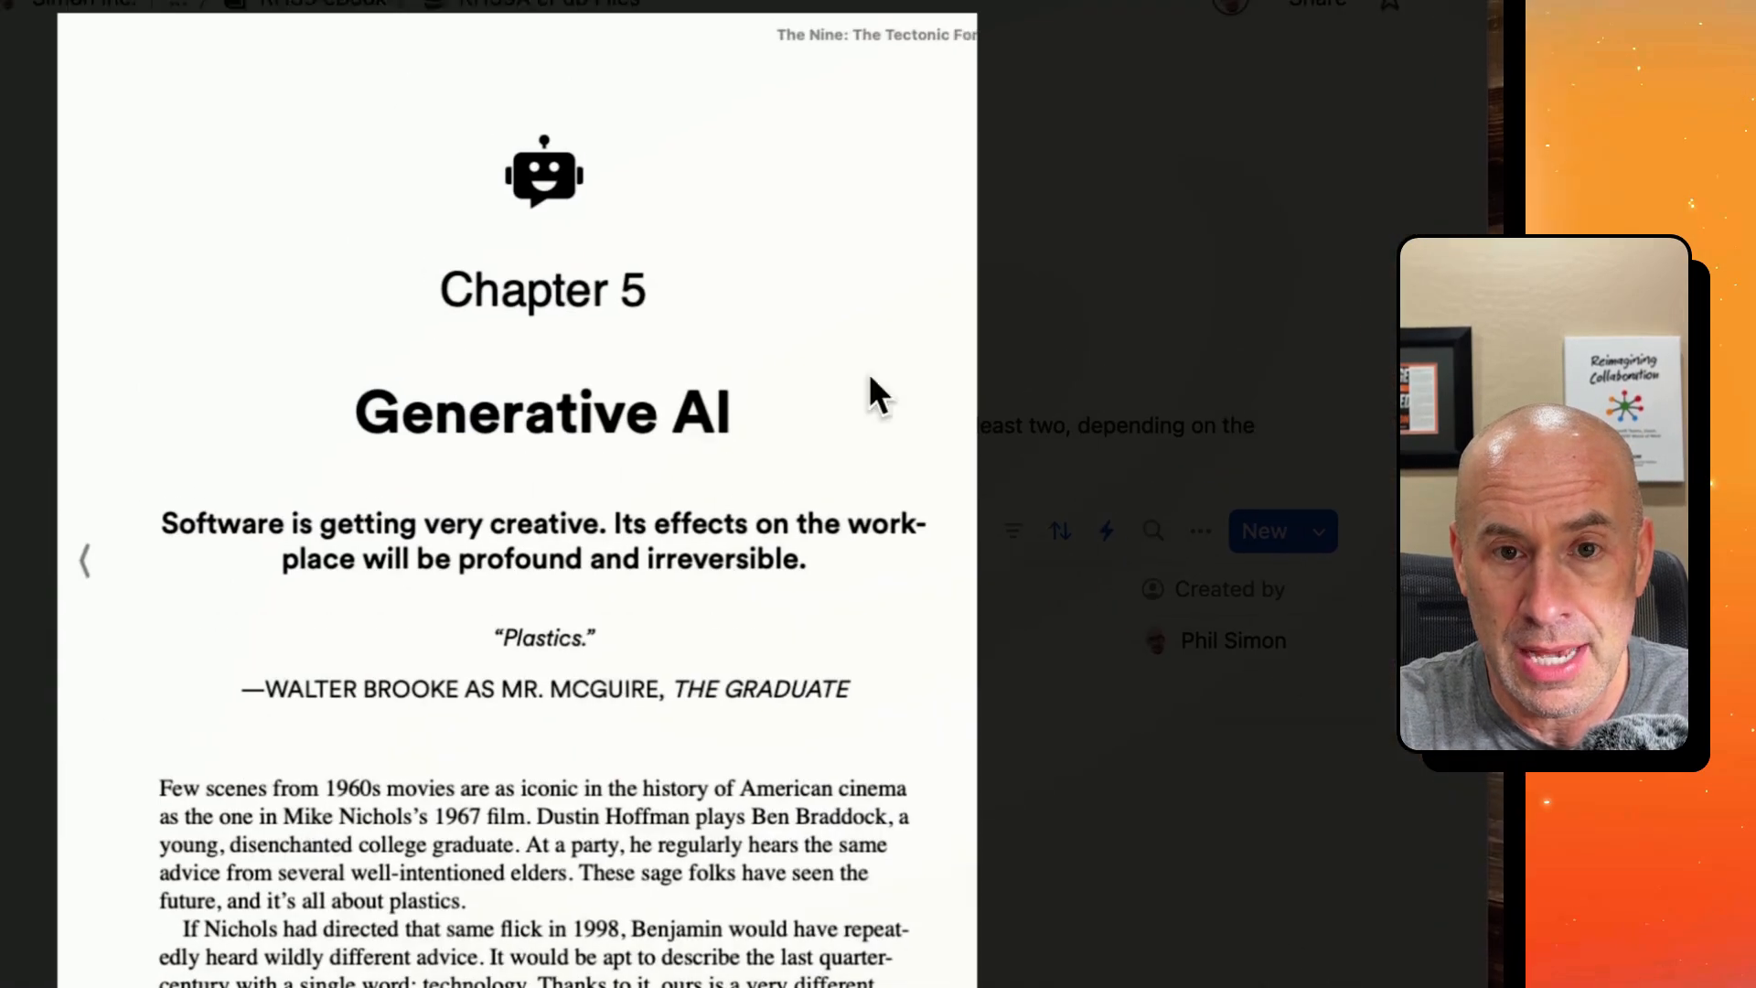
# - Download the chapter page image to the Desktop as nine_jpg.jpg
pyautogui.click(769, 841)
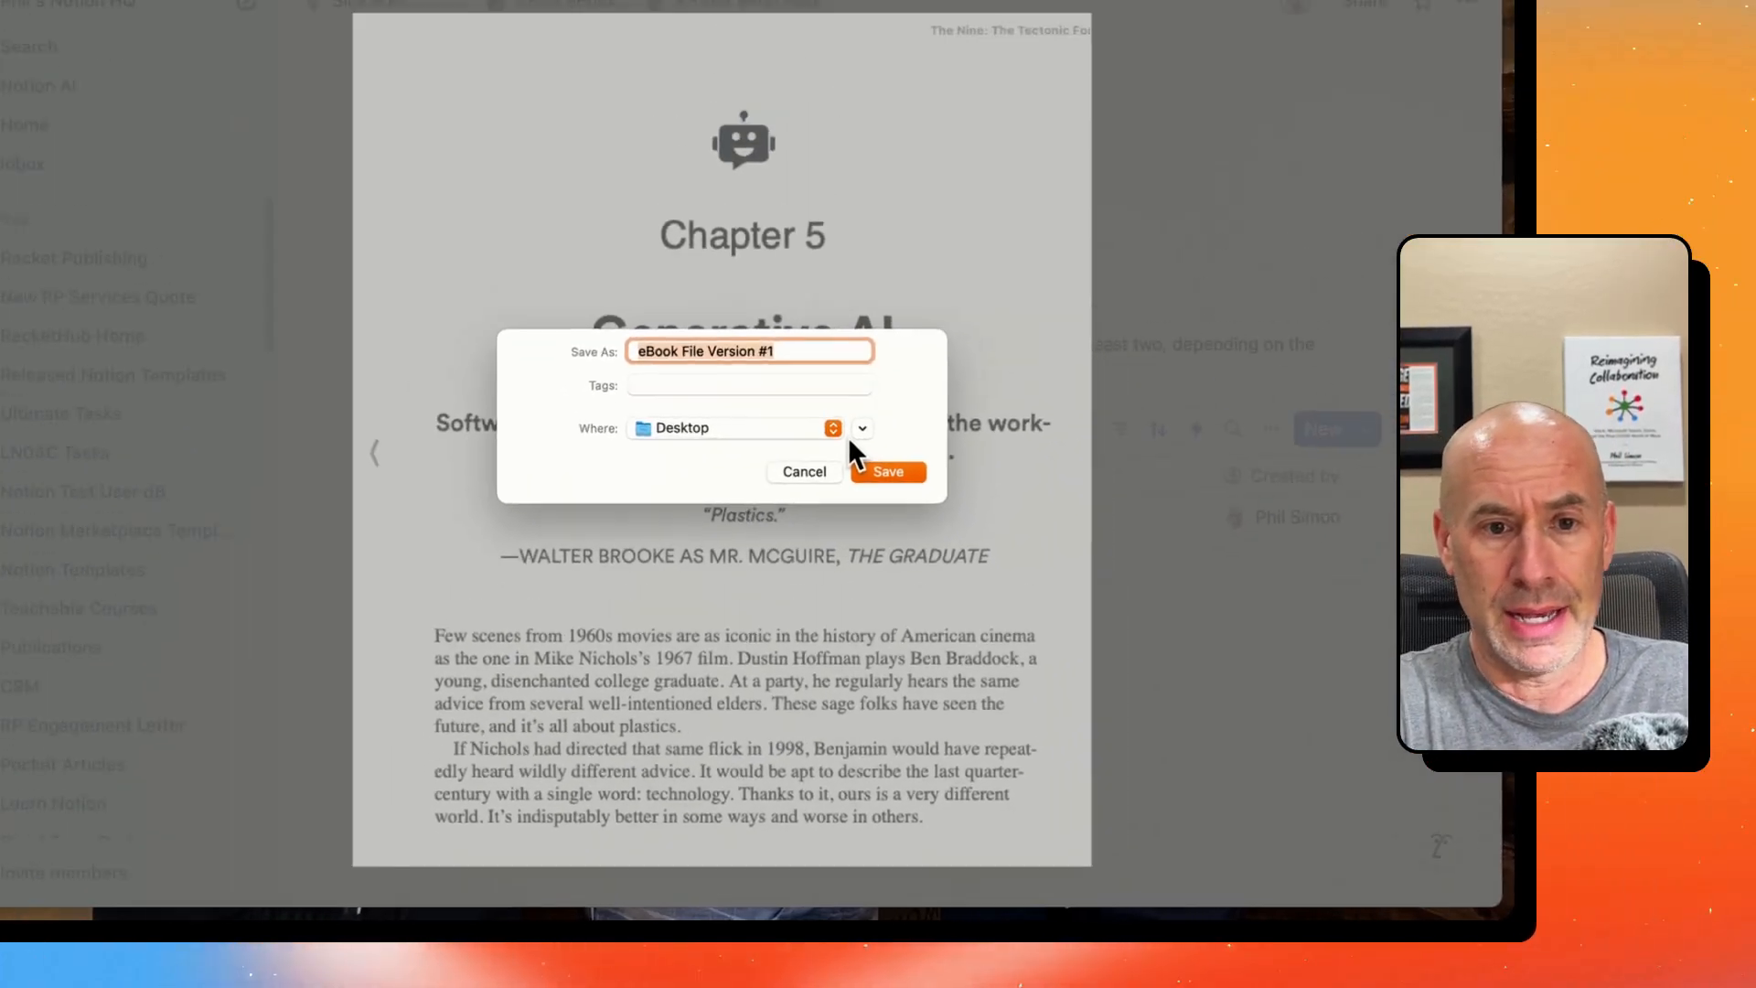
pyautogui.write('nine_p')
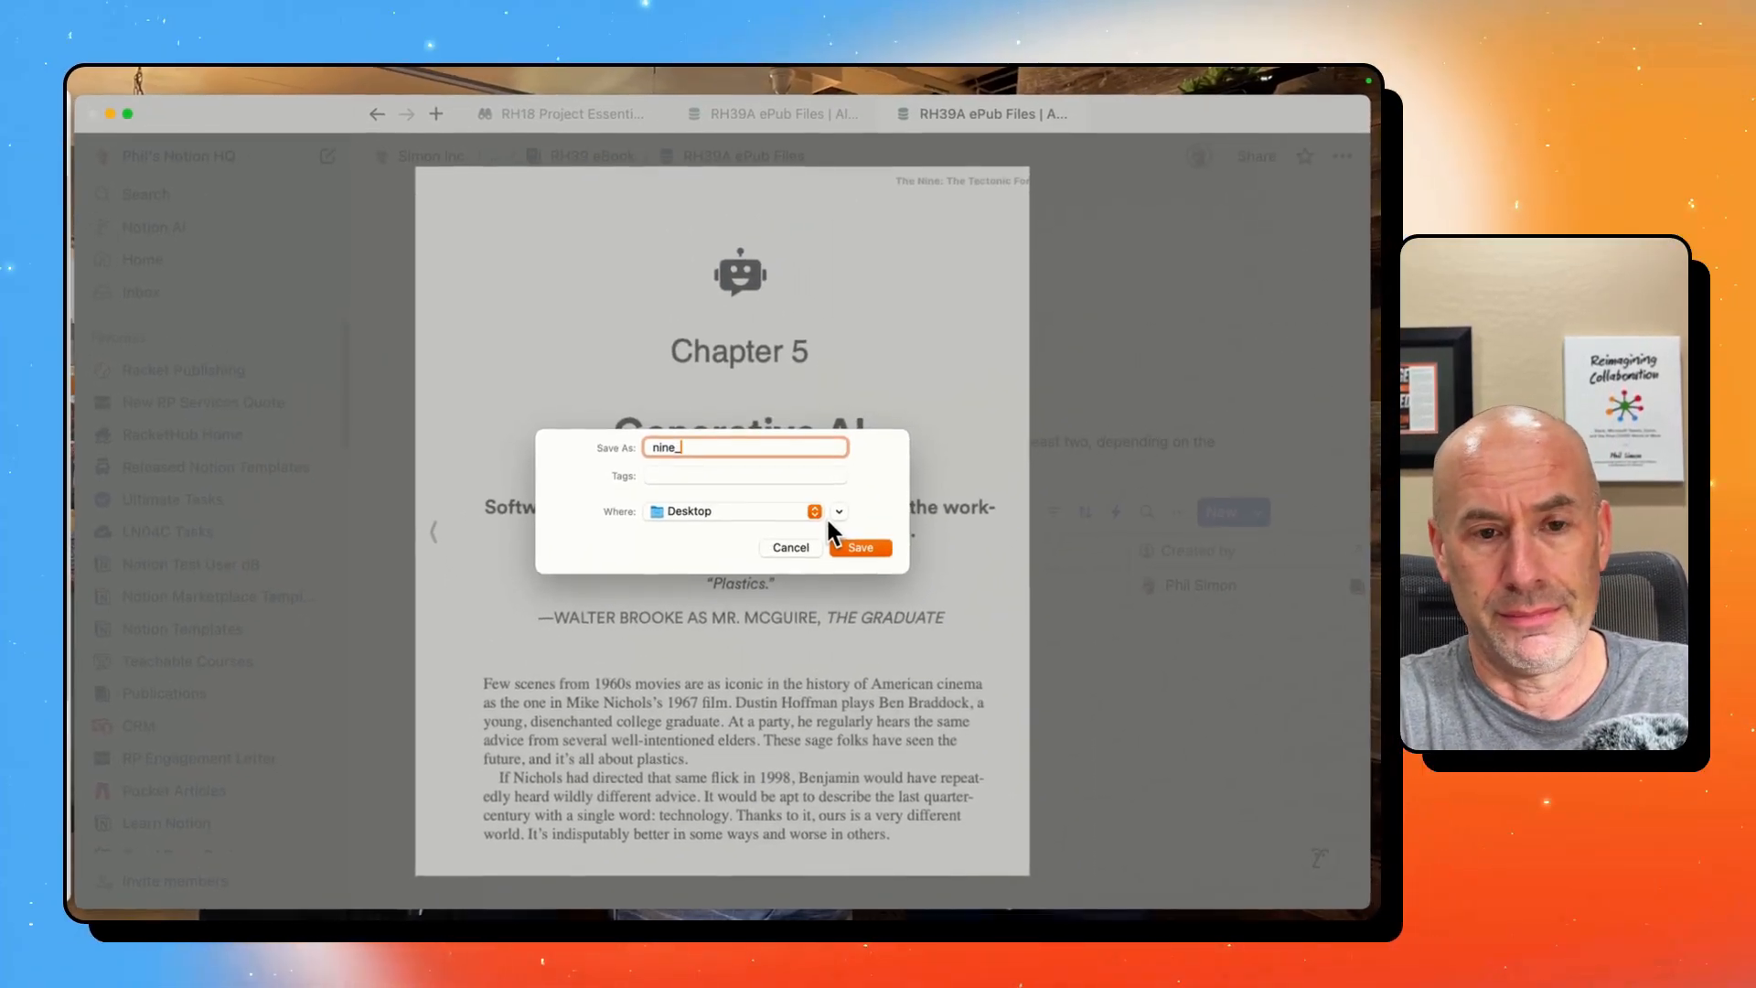
pyautogui.press('BackSpace')
pyautogui.write('jpg.jp')
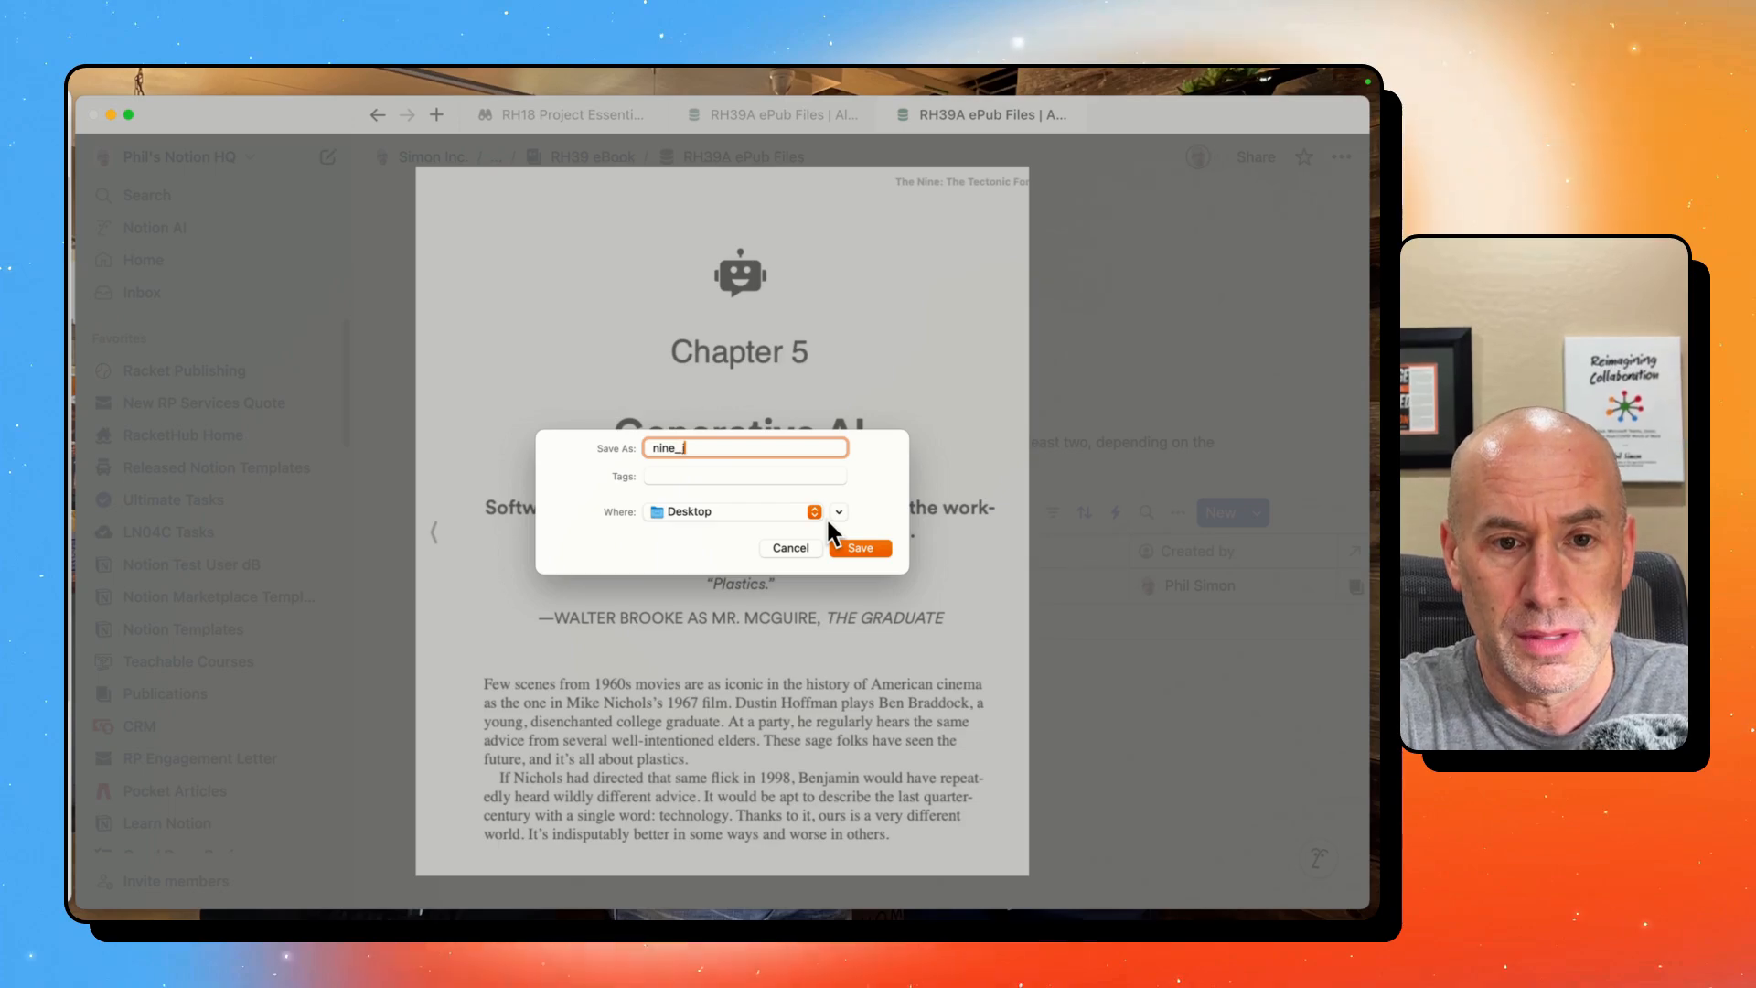
pyautogui.write('g')
pyautogui.press('Return')
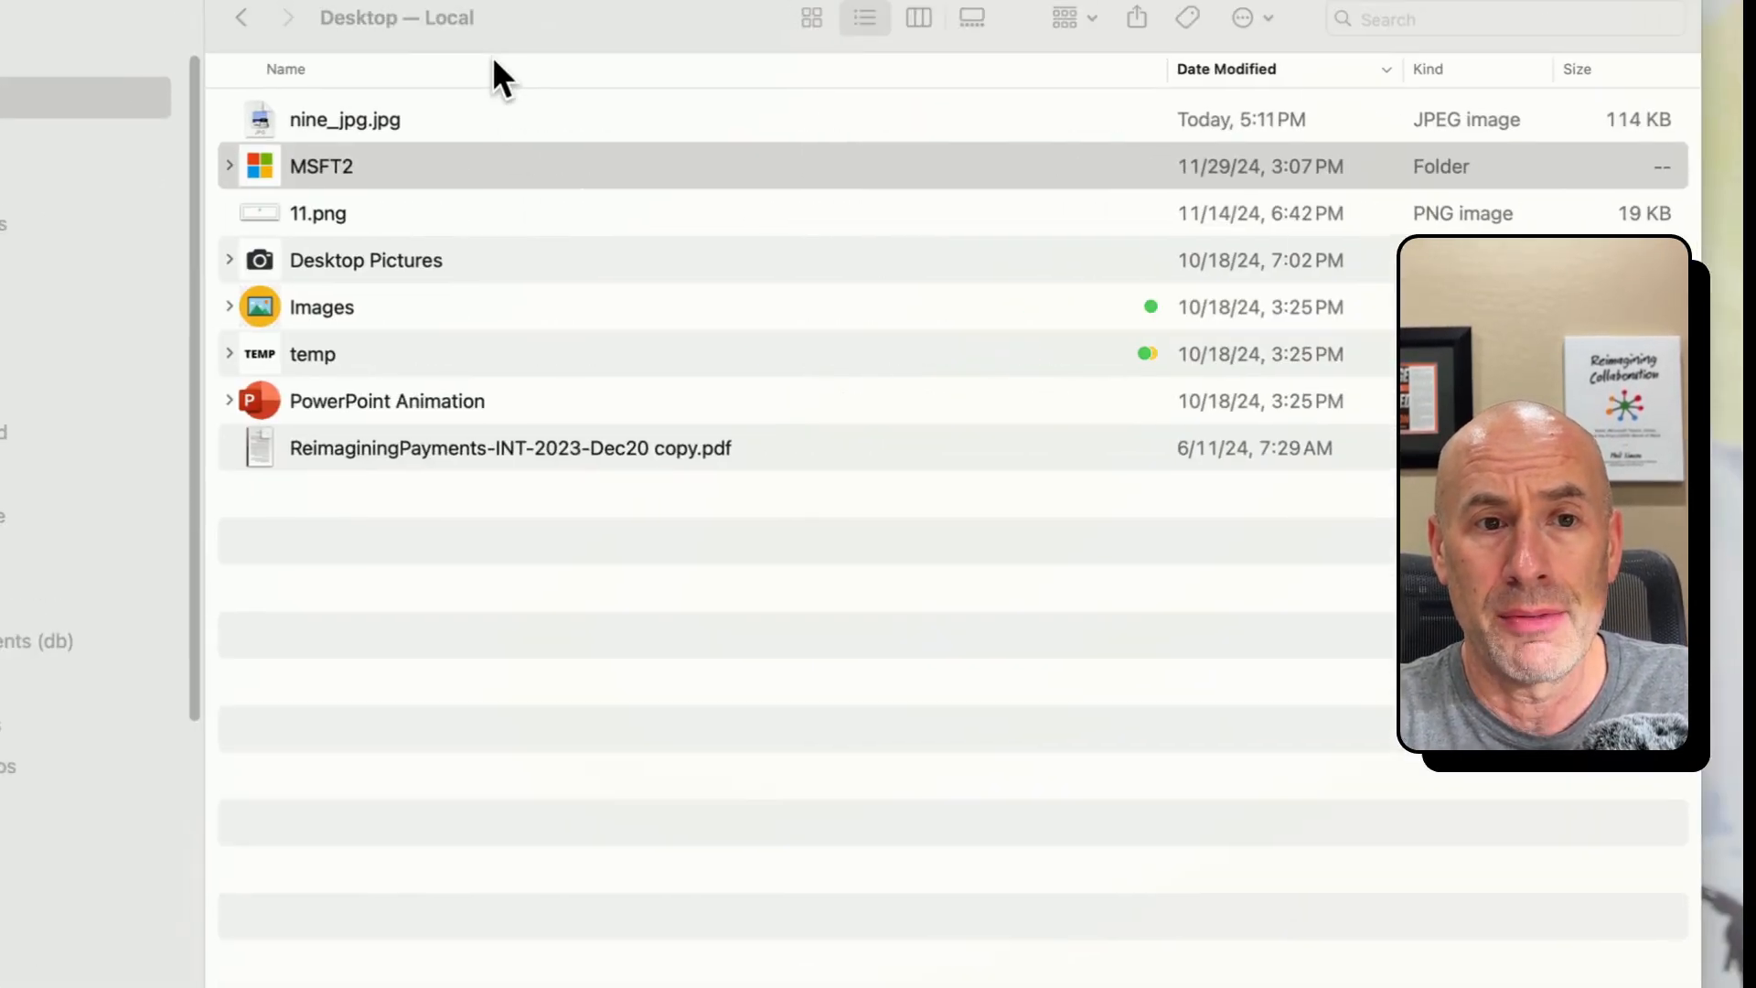
# - Switch to Finder, open nine_jpg.jpg from the Desktop folder and reposition its window
pyautogui.click(393, 164)
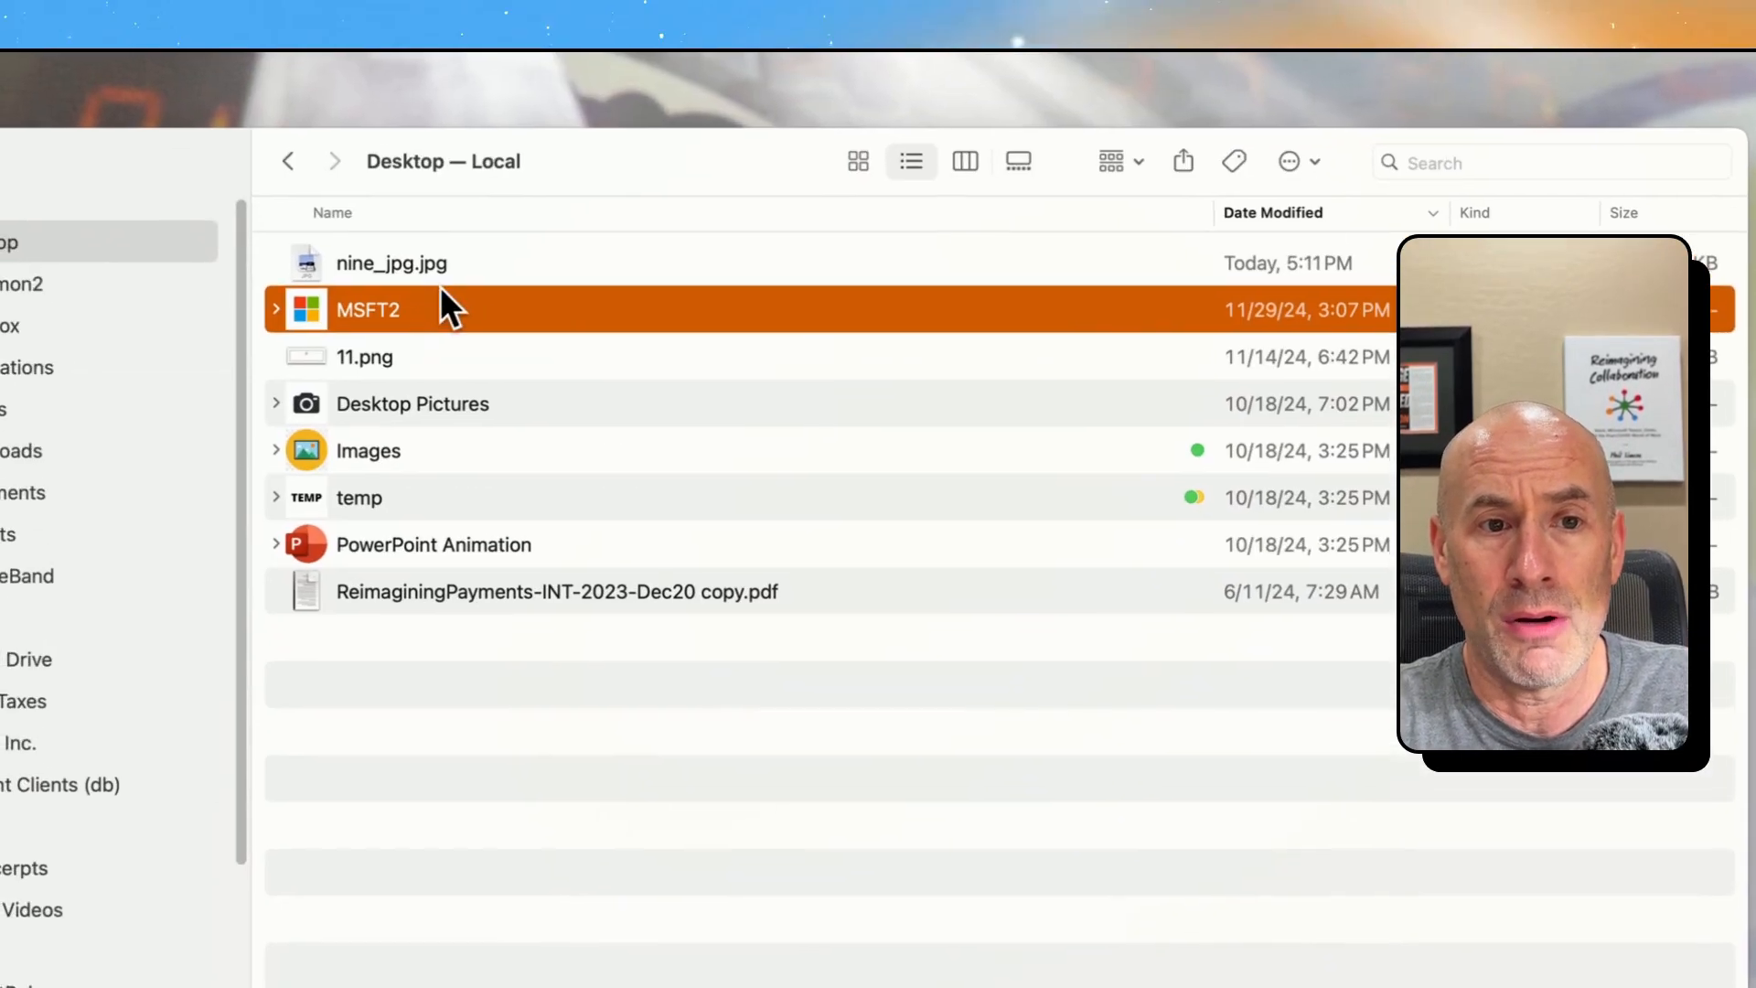
pyautogui.click(398, 119)
pyautogui.doubleClick(449, 277)
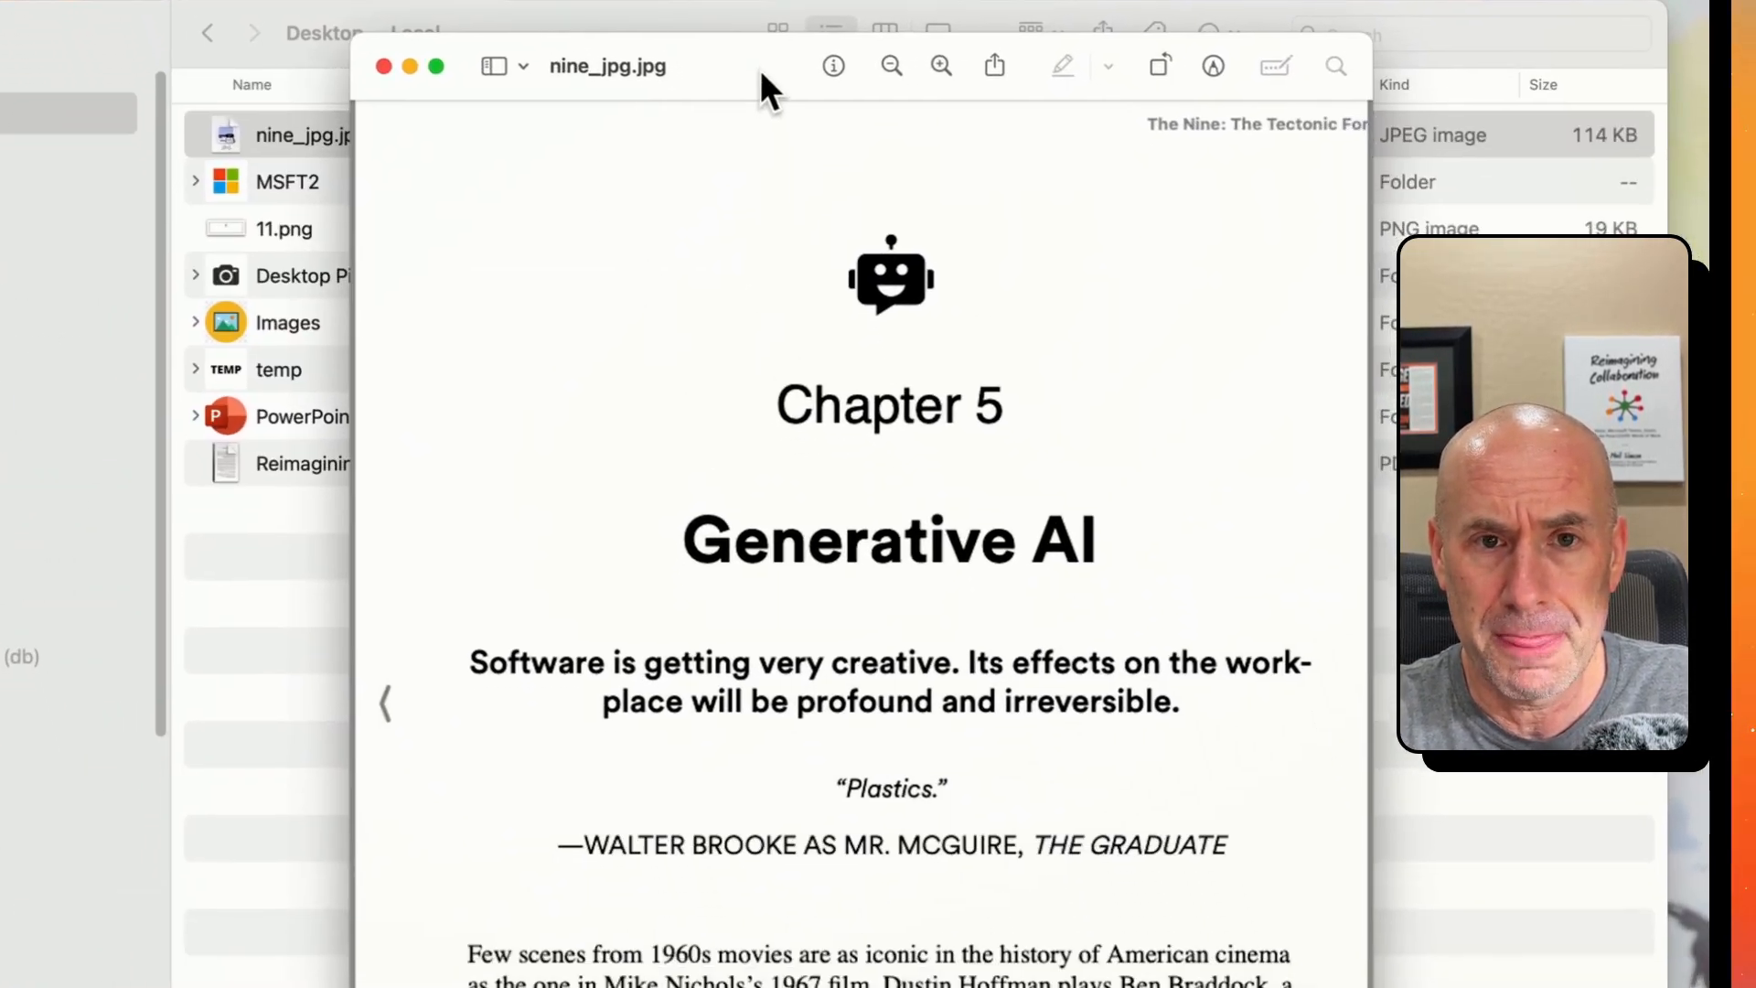
pyautogui.moveTo(806, 230); pyautogui.dragTo(707, 156)
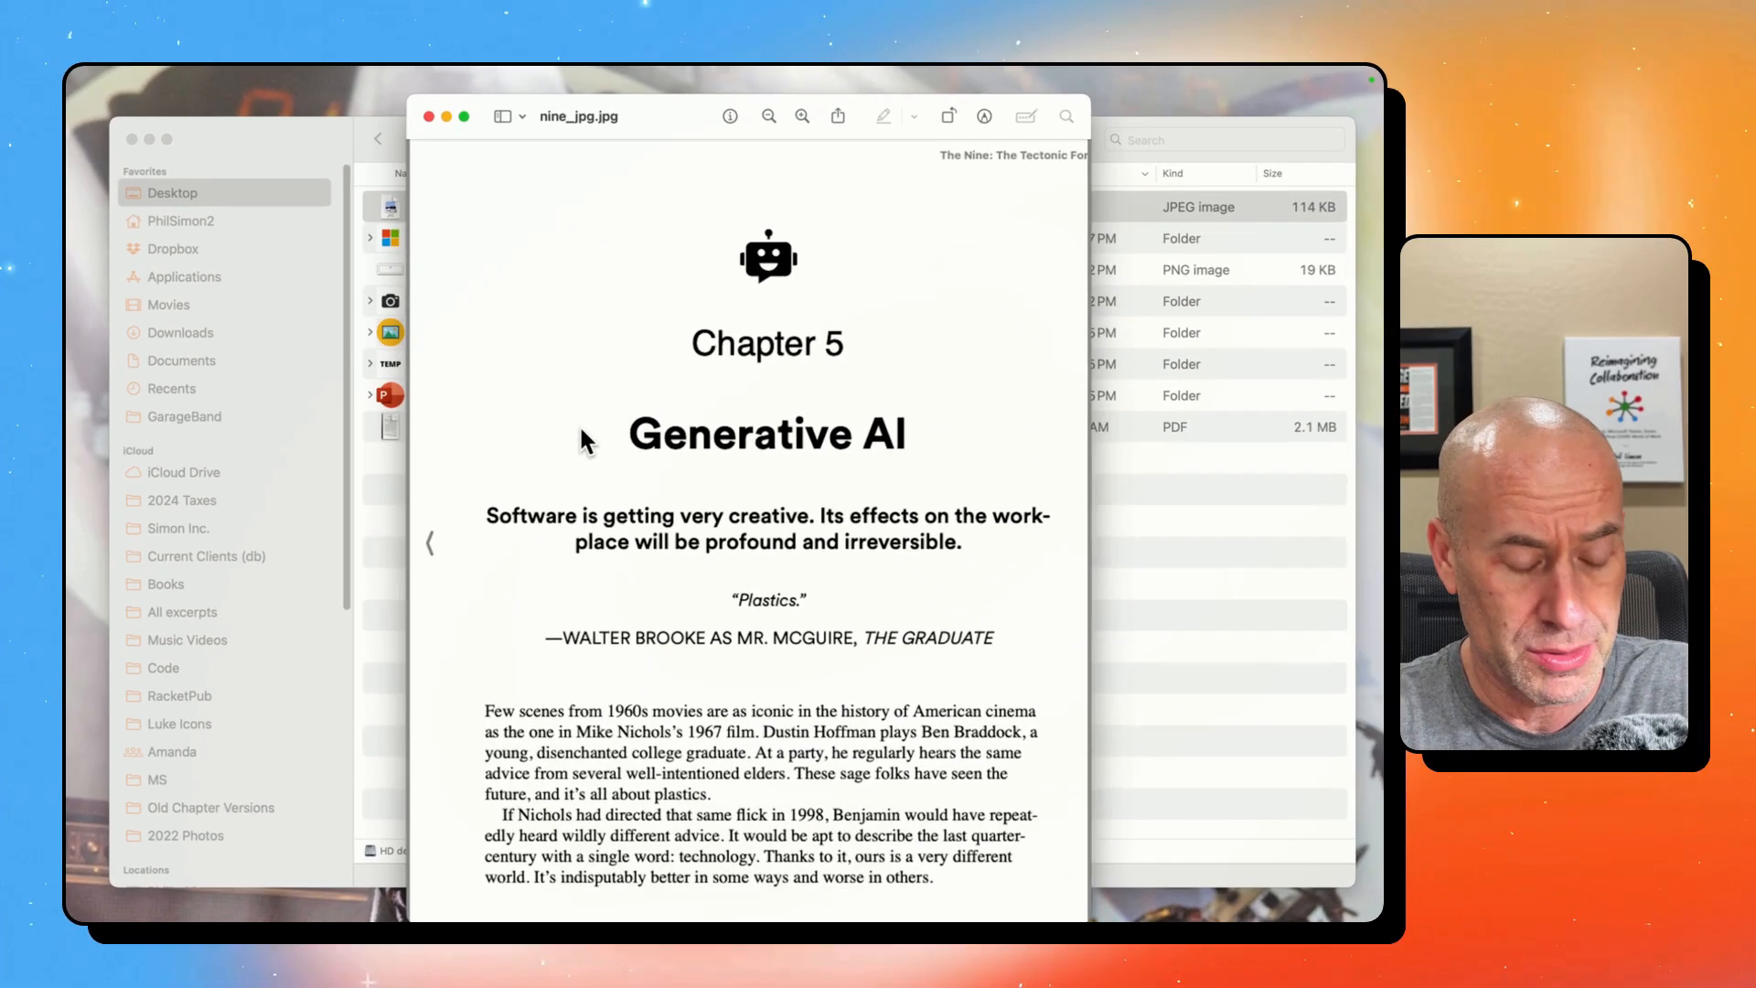
# - Capture the upper part of the Chapter 5 page as a screenshot and frame the "Generative AI" title with a rectangle
pyautogui.press('super+shift+4')
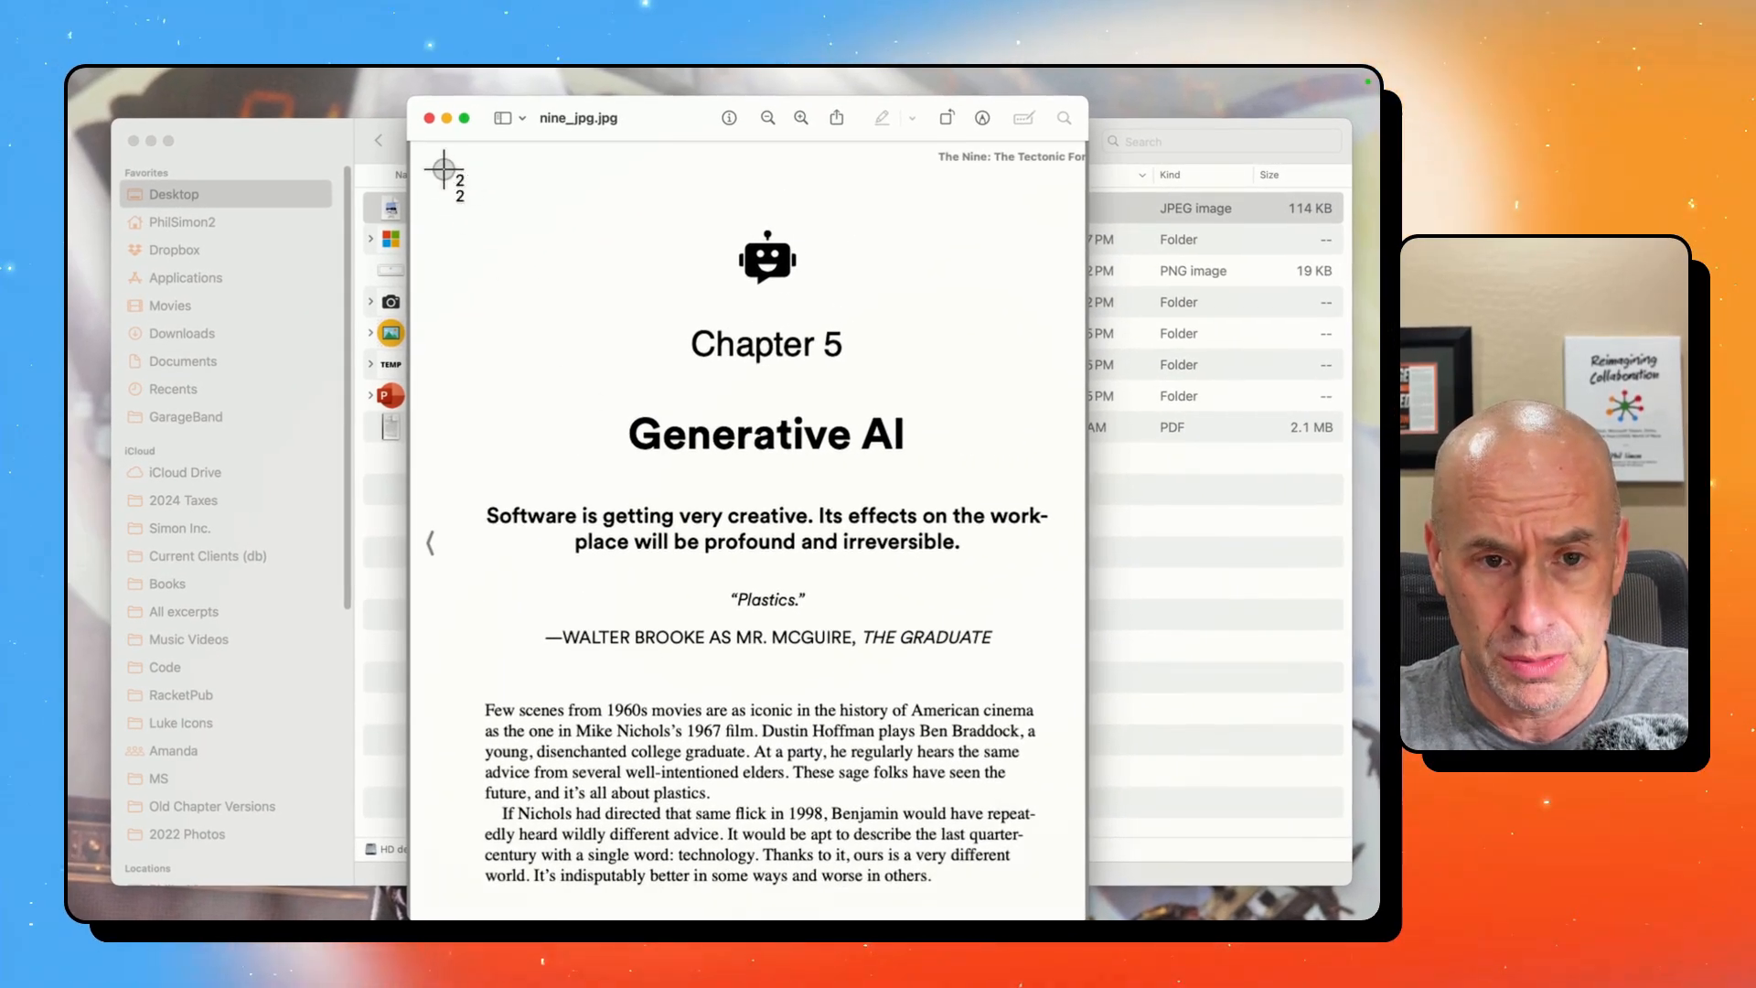
pyautogui.moveTo(444, 169)
pyautogui.mouseDown()
pyautogui.moveTo(549, 599)
pyautogui.moveTo(992, 608)
pyautogui.moveTo(1053, 629)
pyautogui.moveTo(1075, 615)
pyautogui.mouseUp()
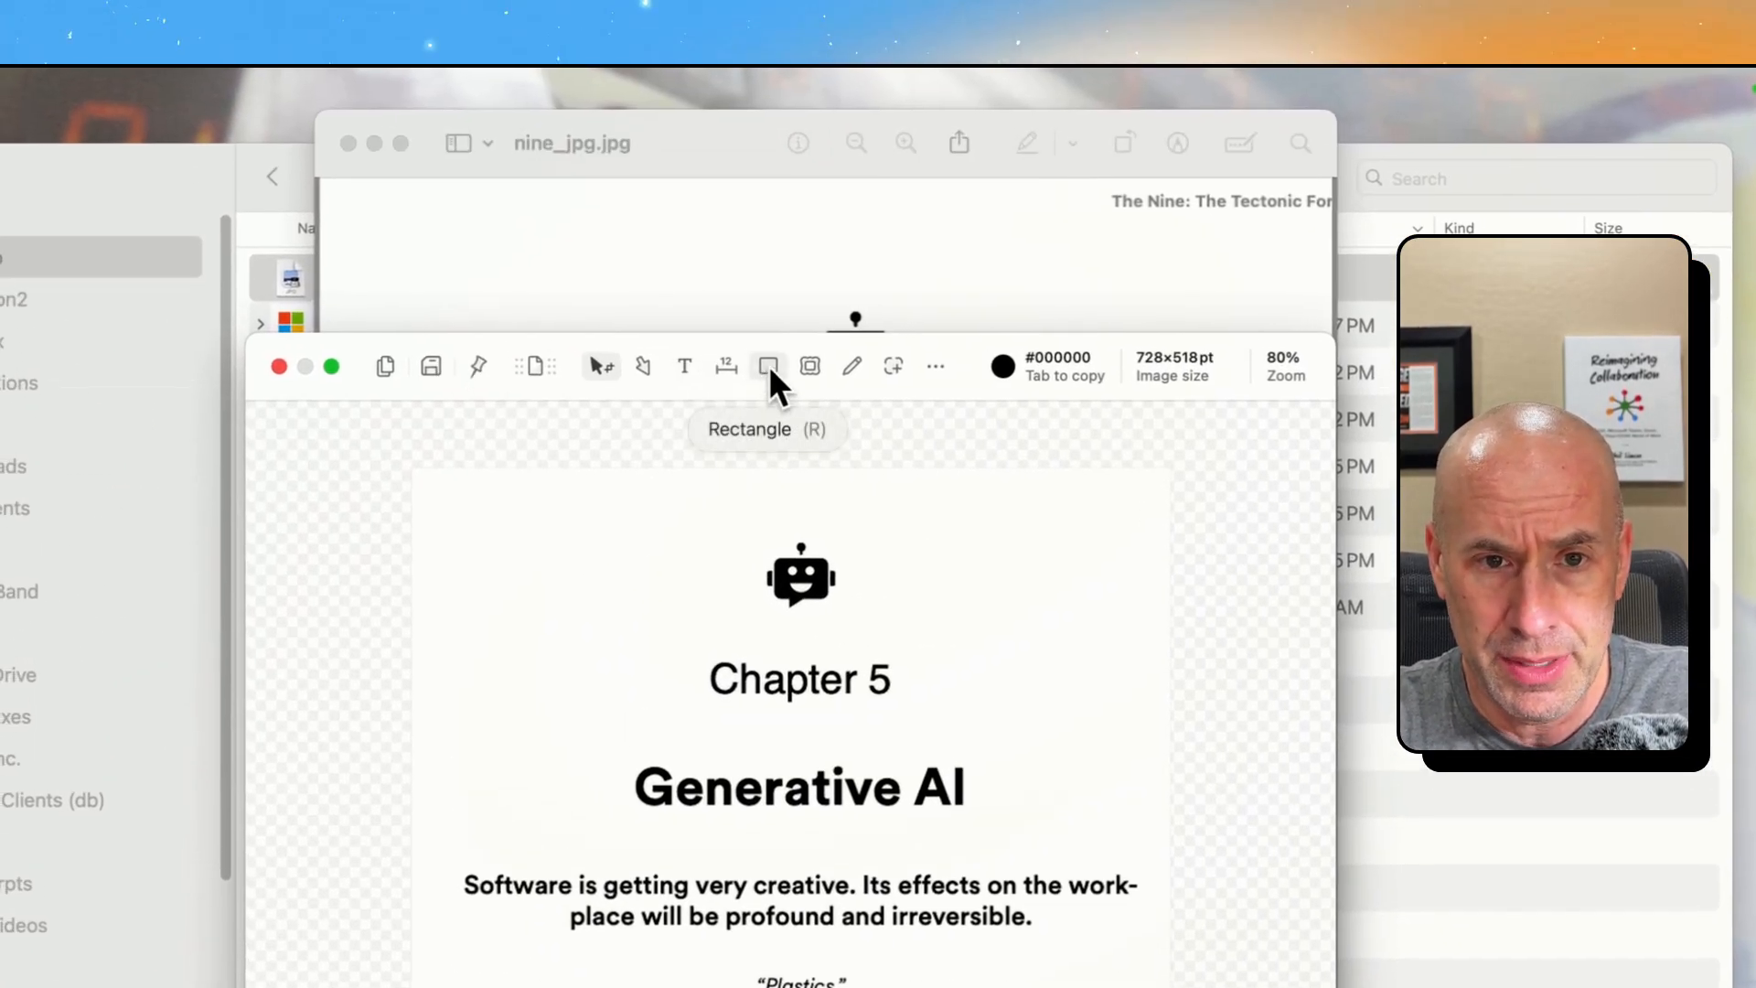
pyautogui.click(768, 366)
pyautogui.moveTo(597, 738)
pyautogui.mouseDown()
pyautogui.moveTo(924, 837)
pyautogui.moveTo(1036, 832)
pyautogui.mouseUp()
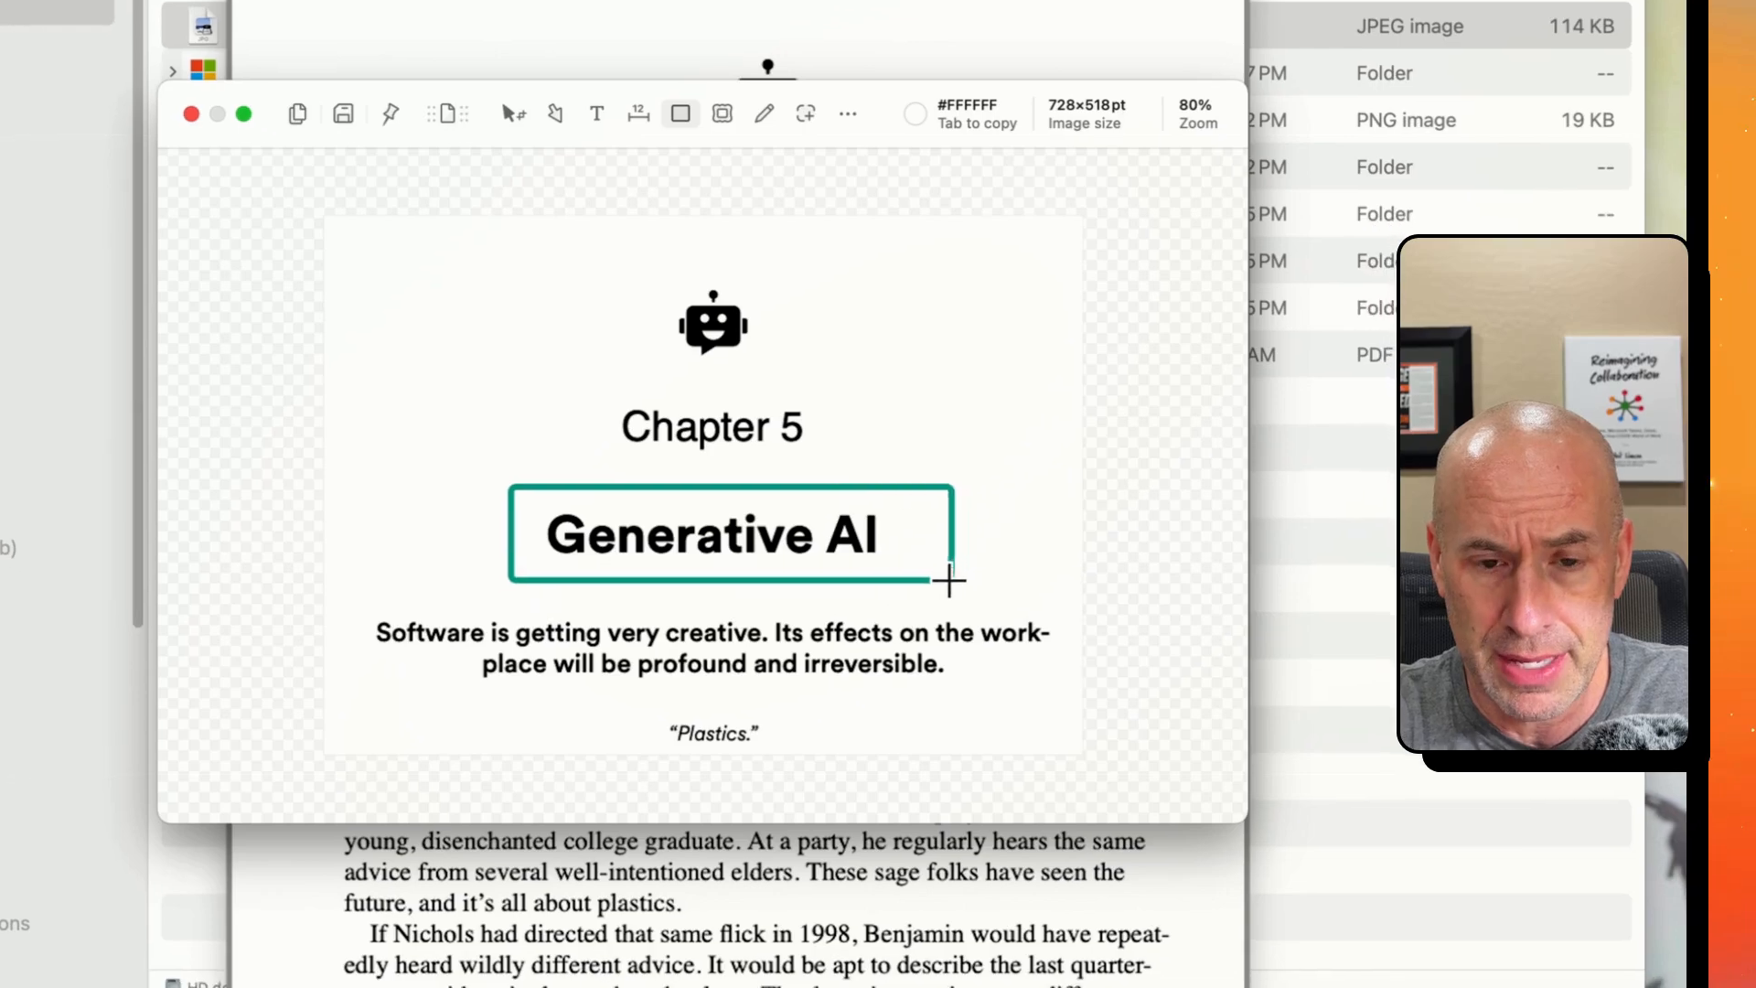
pyautogui.moveTo(949, 579); pyautogui.dragTo(951, 583)
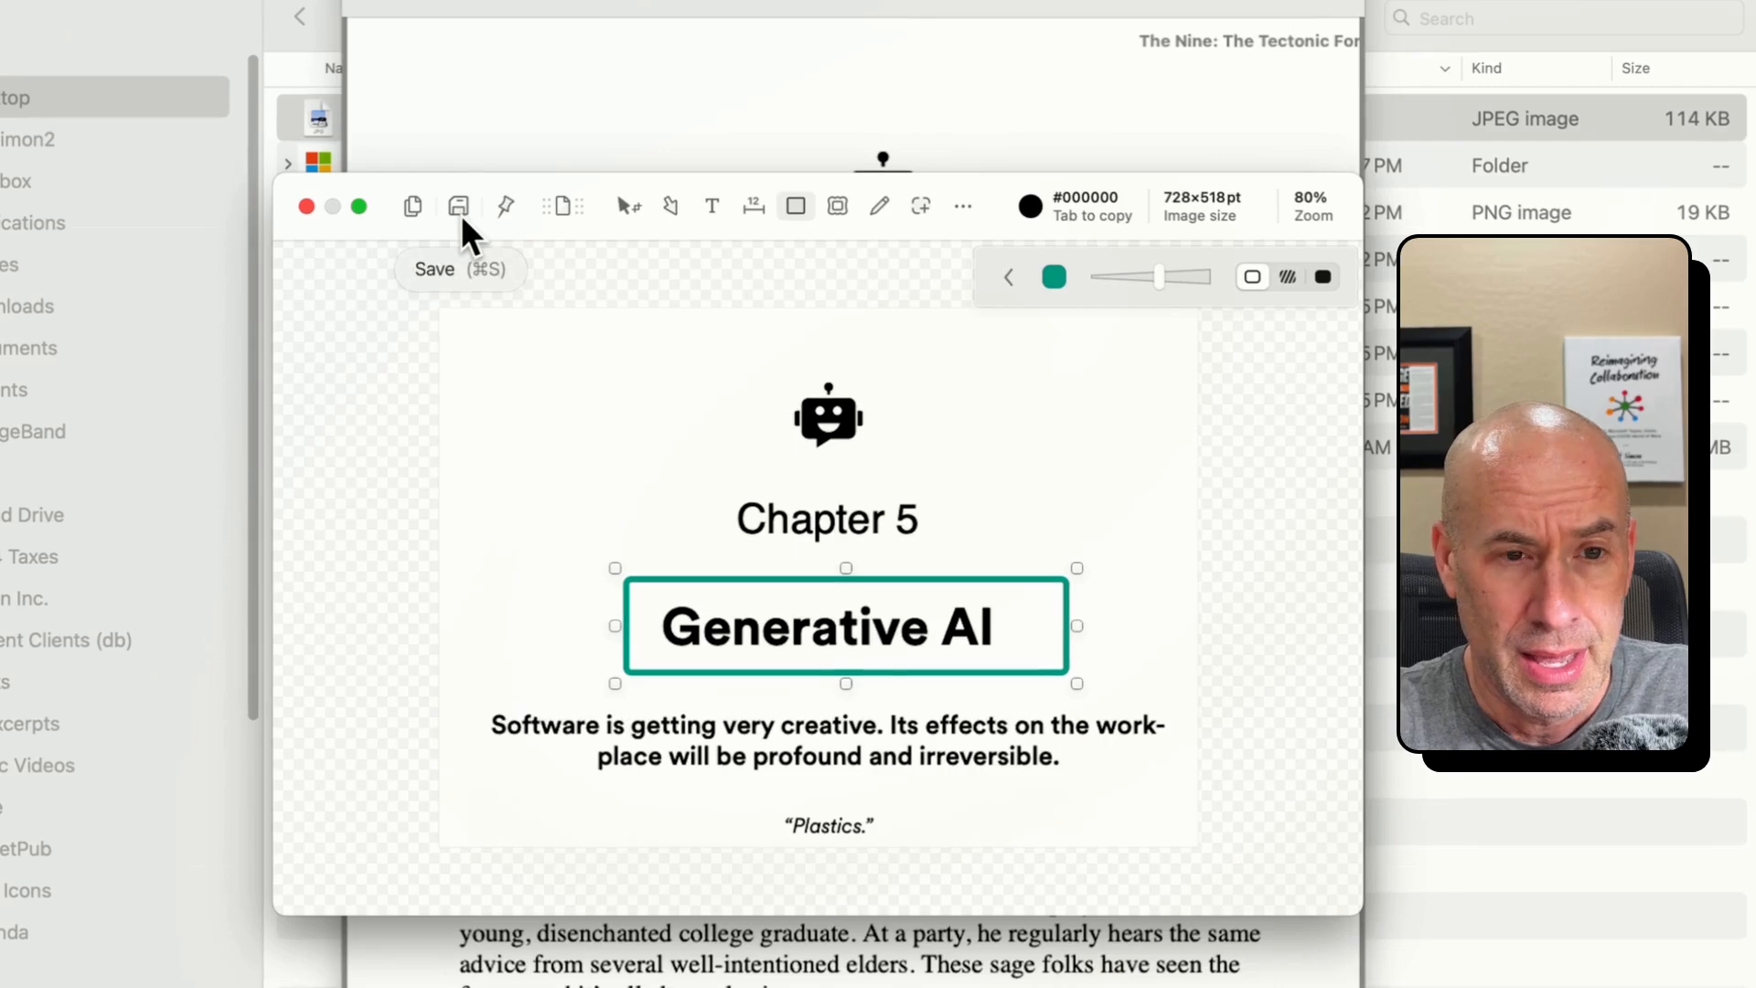
# - Save the annotated screenshot and open its file name for editing in the Desktop folder
pyautogui.click(461, 216)
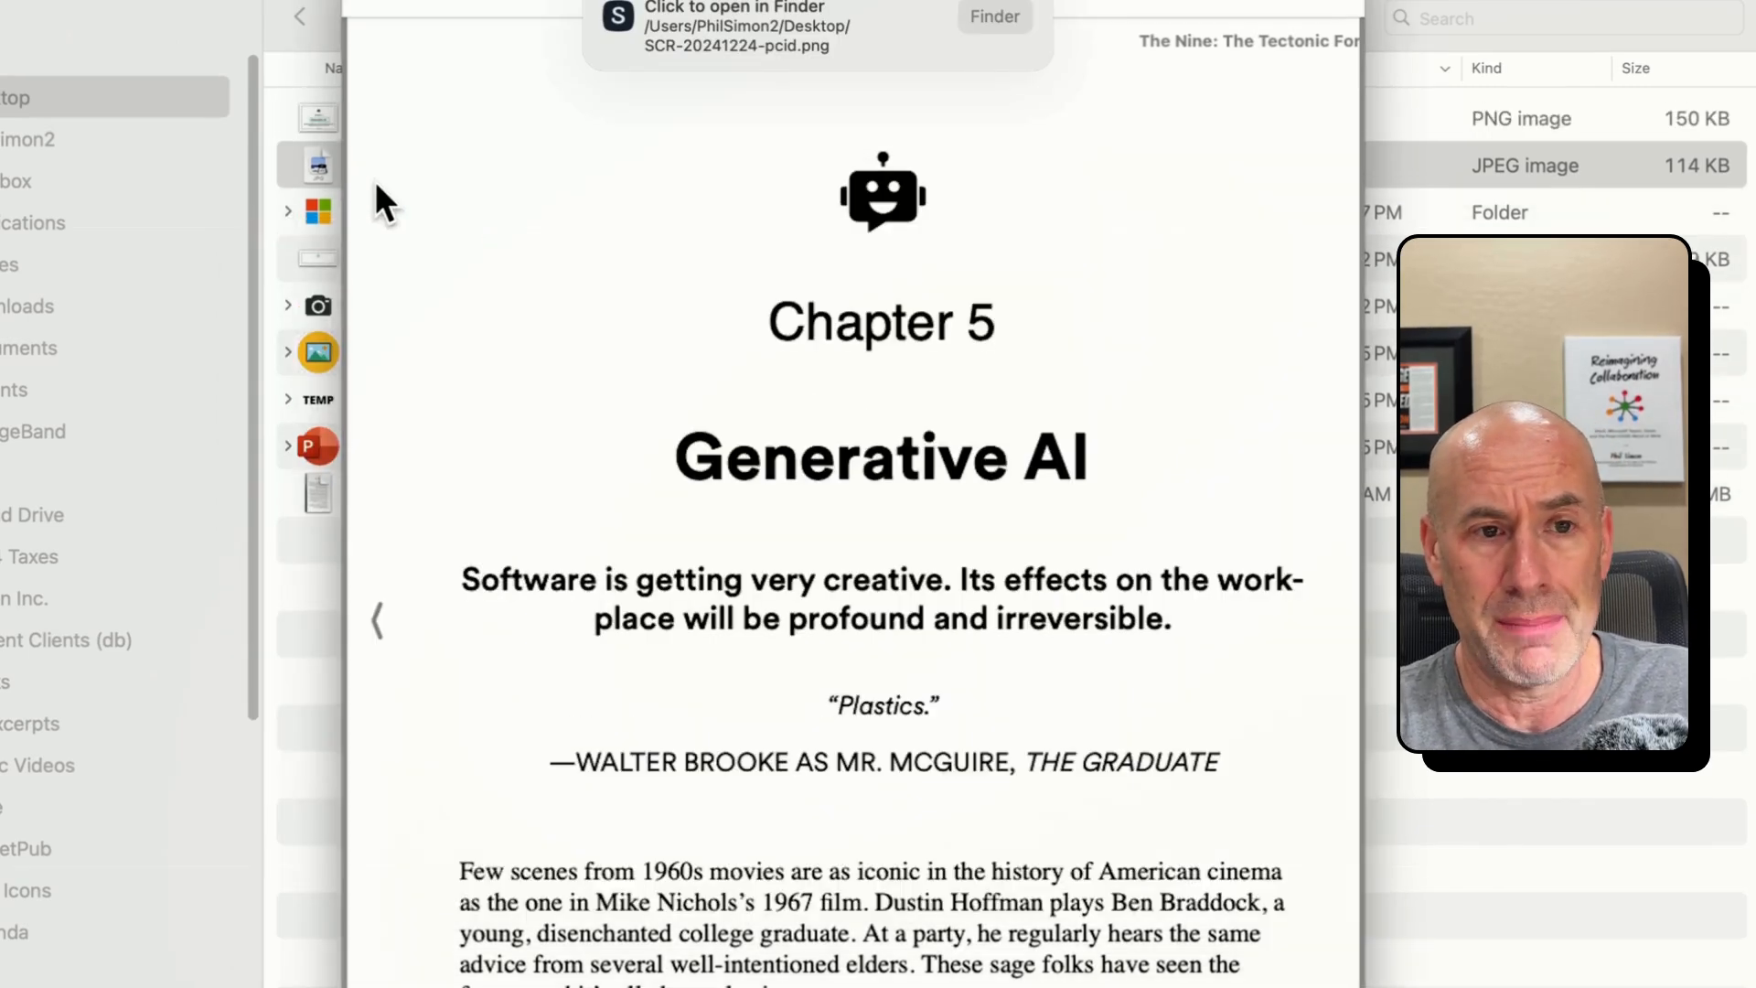
pyautogui.click(315, 154)
pyautogui.click(489, 118)
pyautogui.click(489, 119)
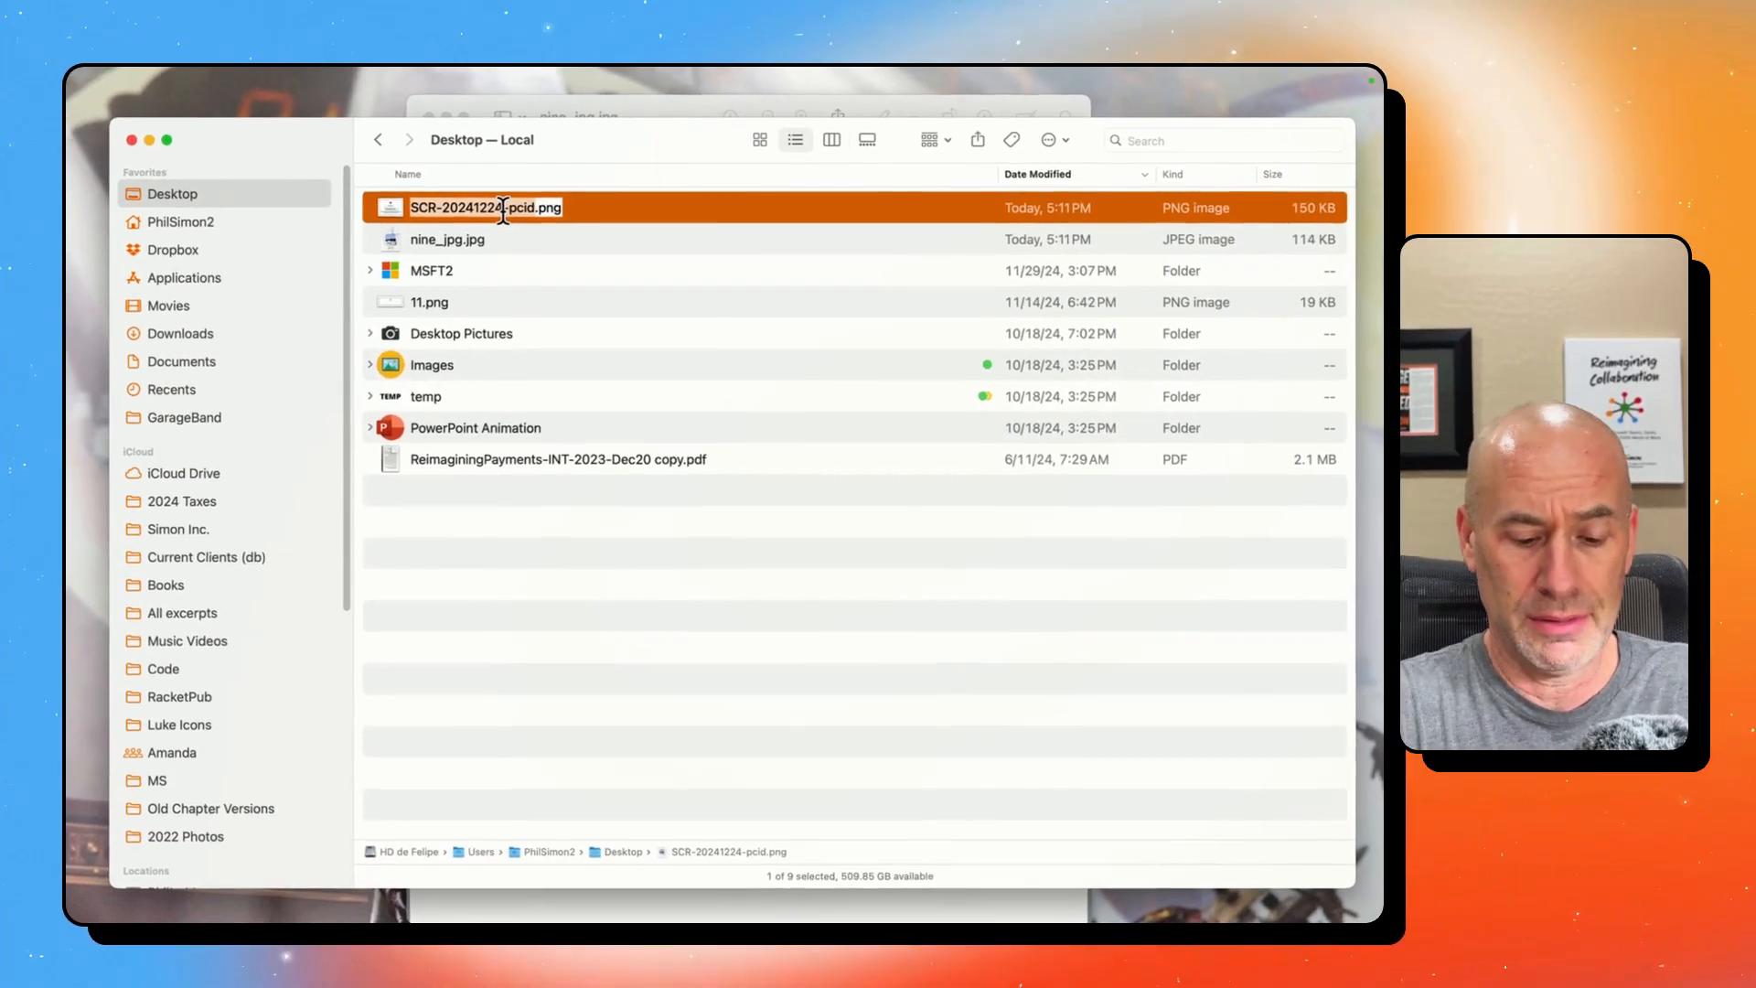
pyautogui.write('t')
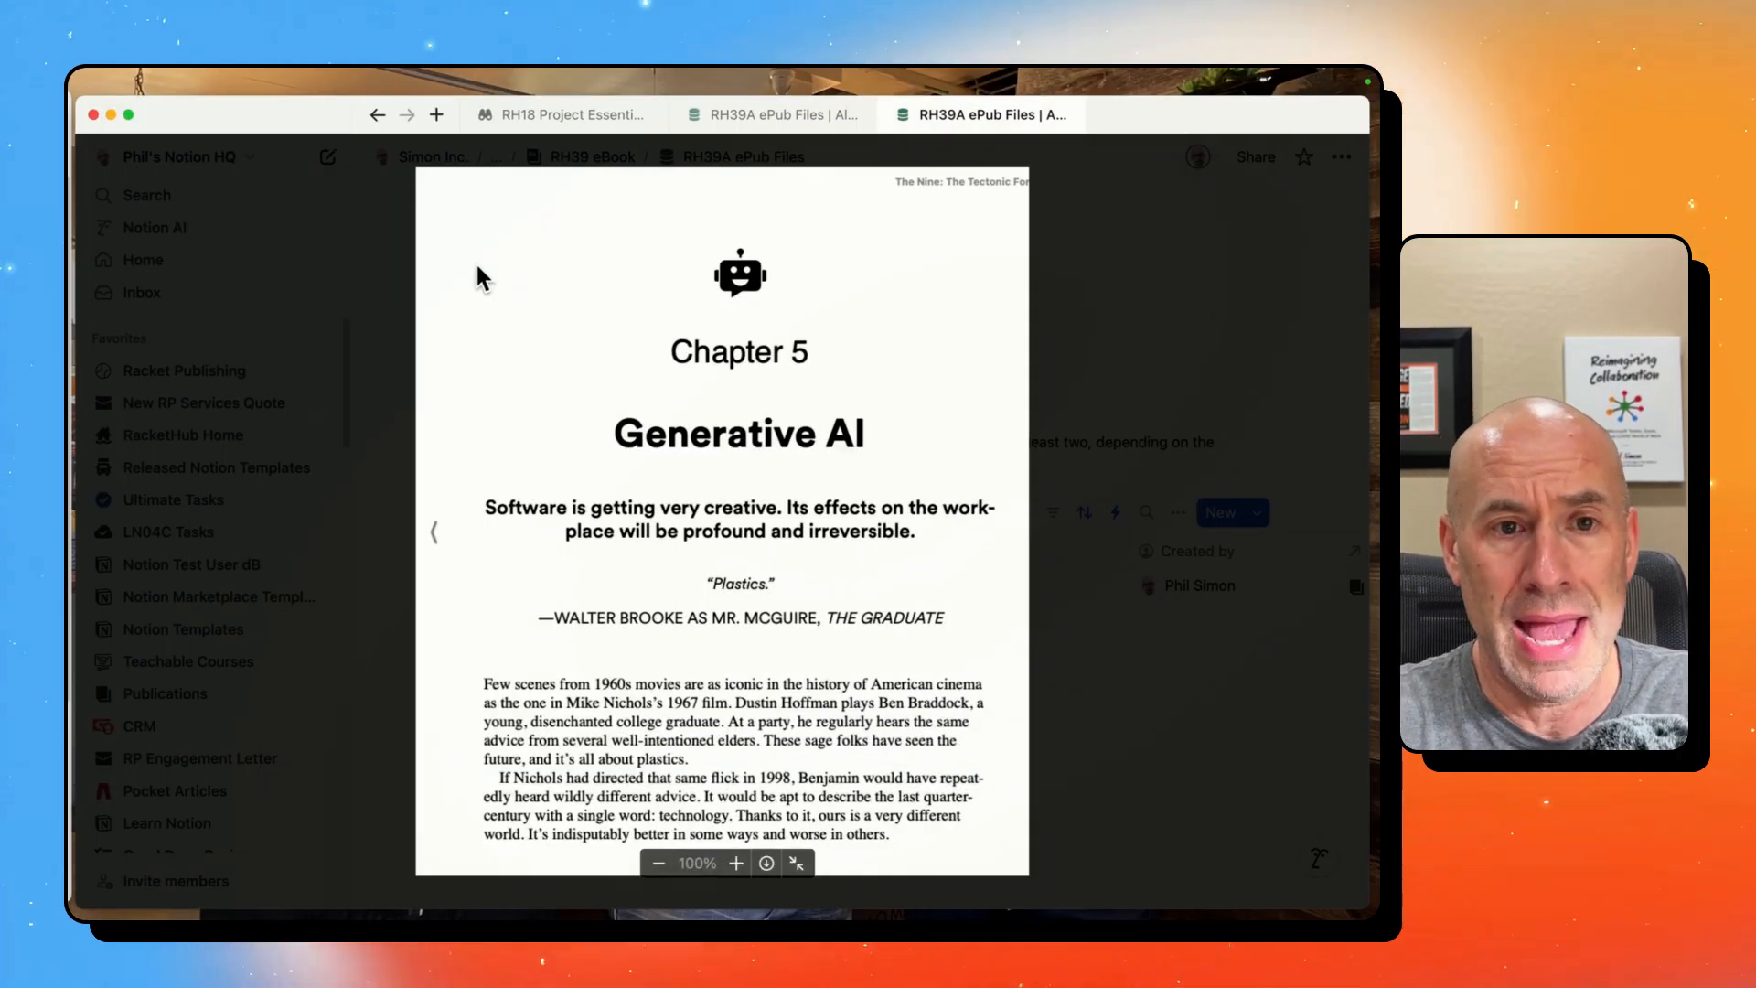
# - Switch to Notion, close the image preview and return to the RH51 Client Dashboard
pyautogui.press('Escape')
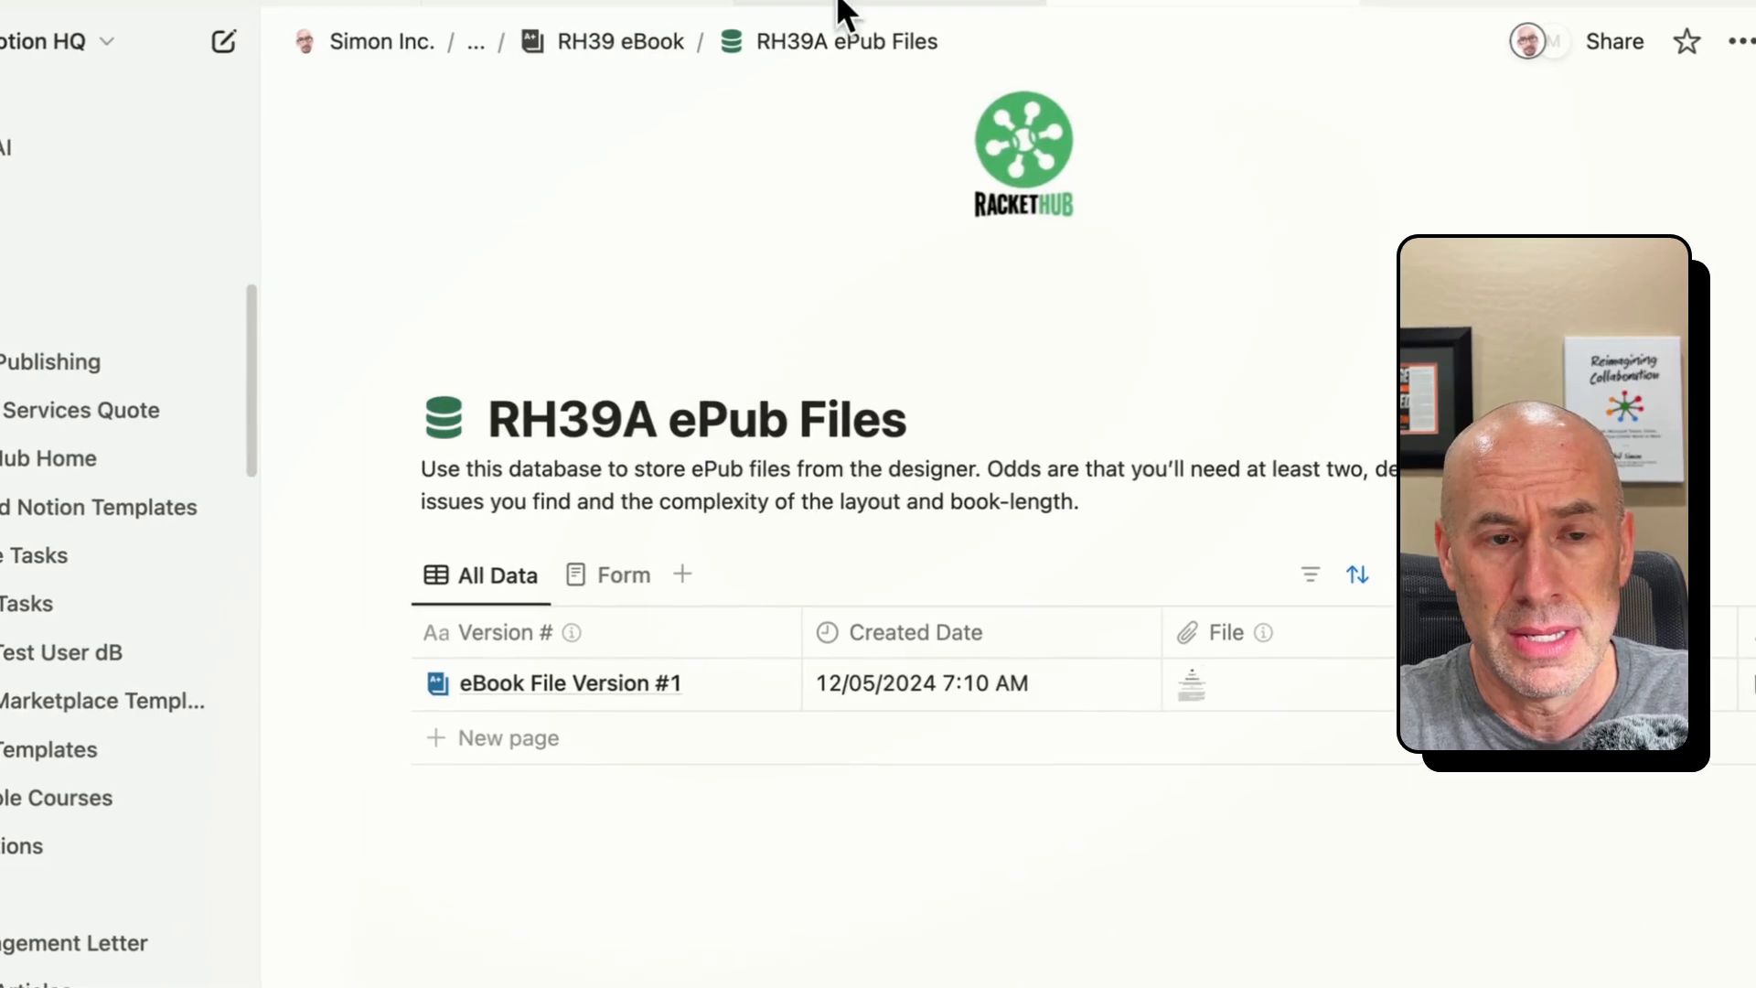
pyautogui.press('super+[')
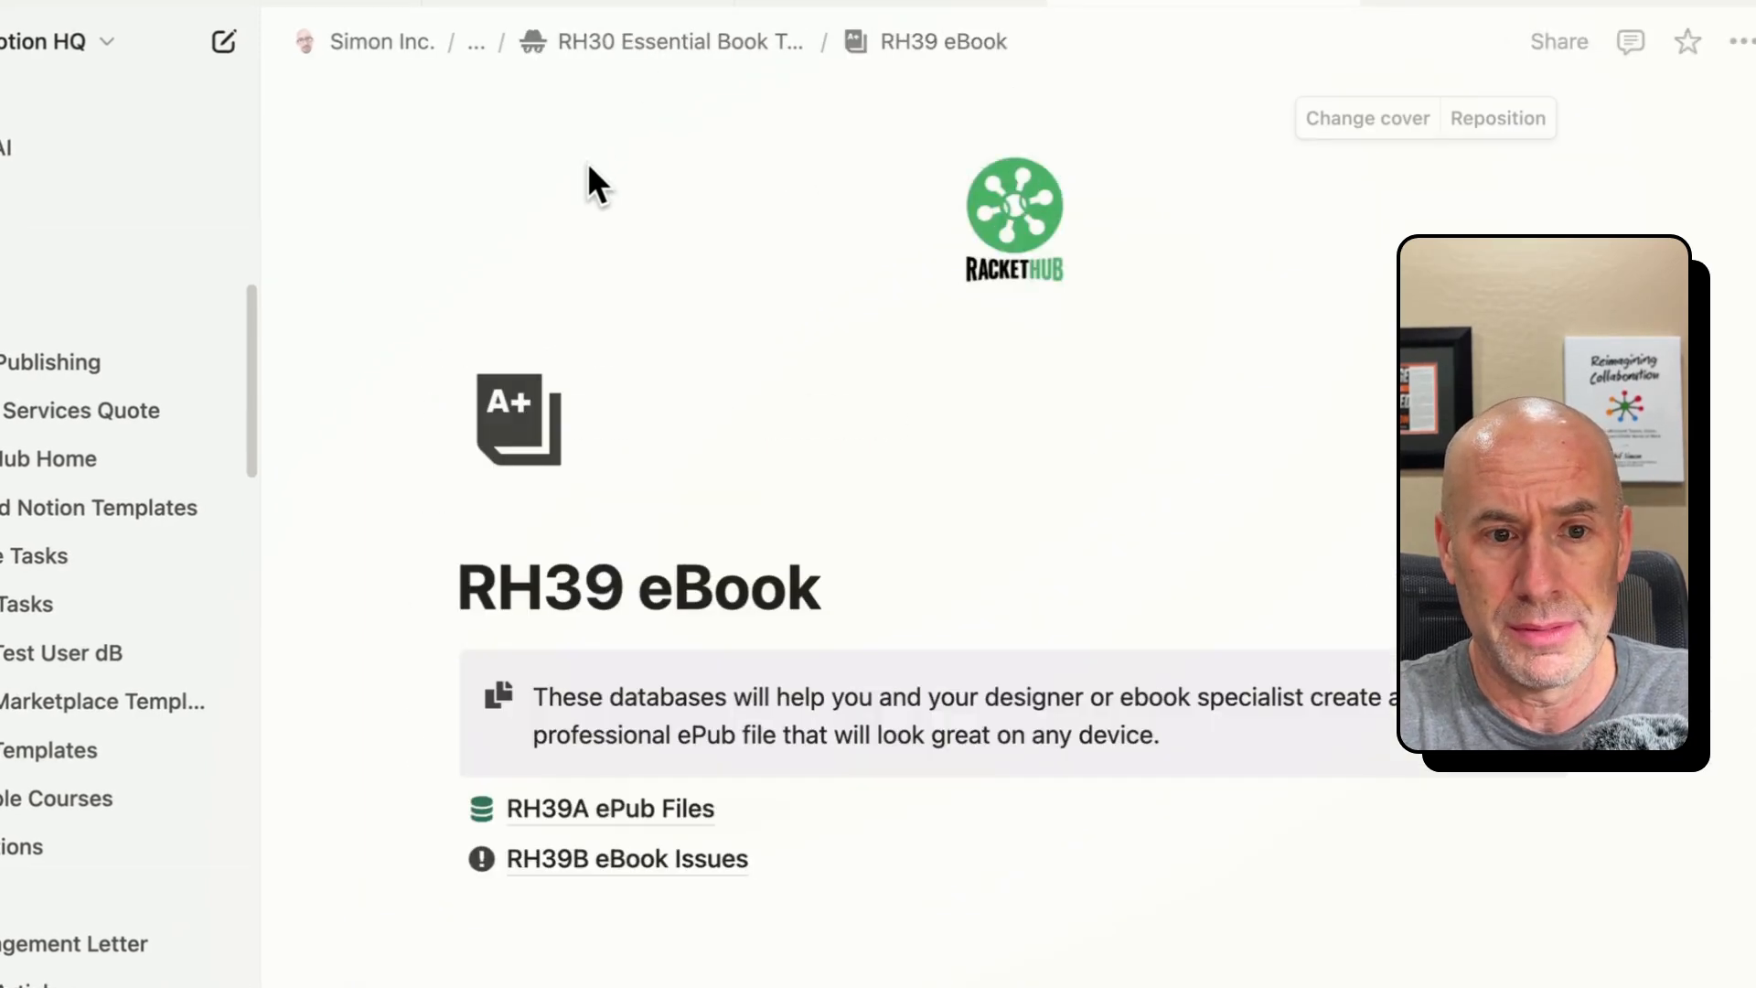
pyautogui.press('super+[')
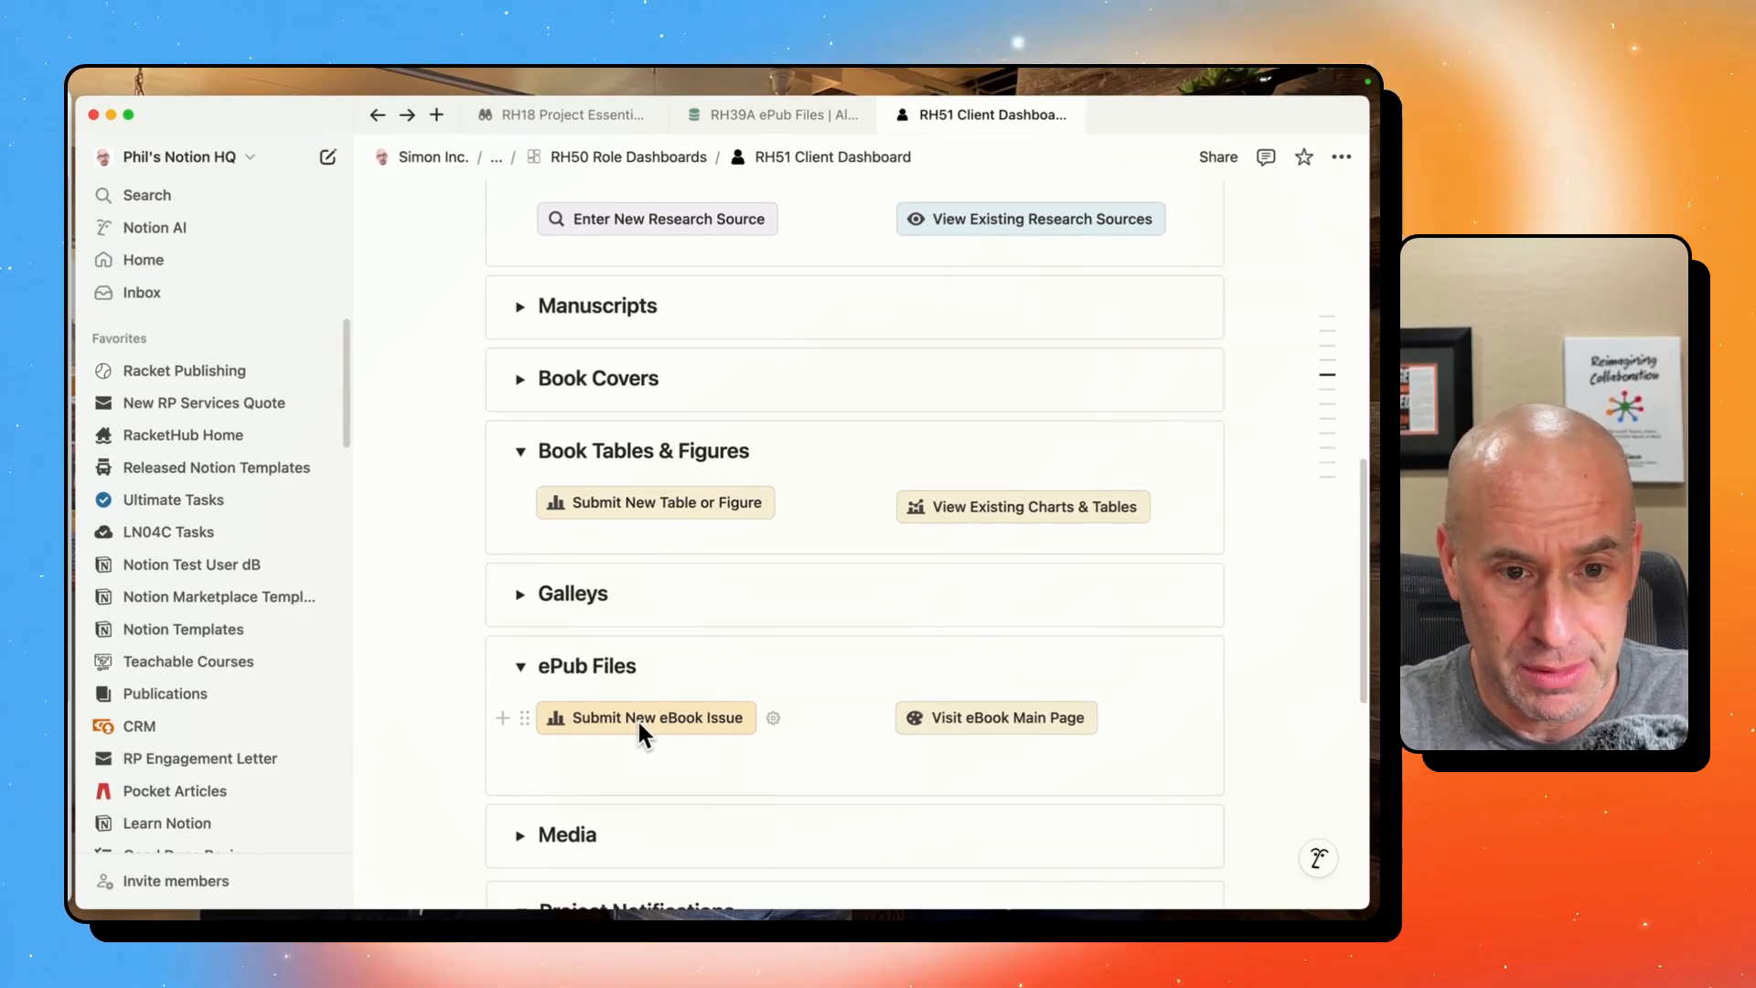
# - Delete the empty lines beneath the buttons in the dashboard's ePub Files section
pyautogui.click(631, 773)
pyautogui.press('BackSpace')
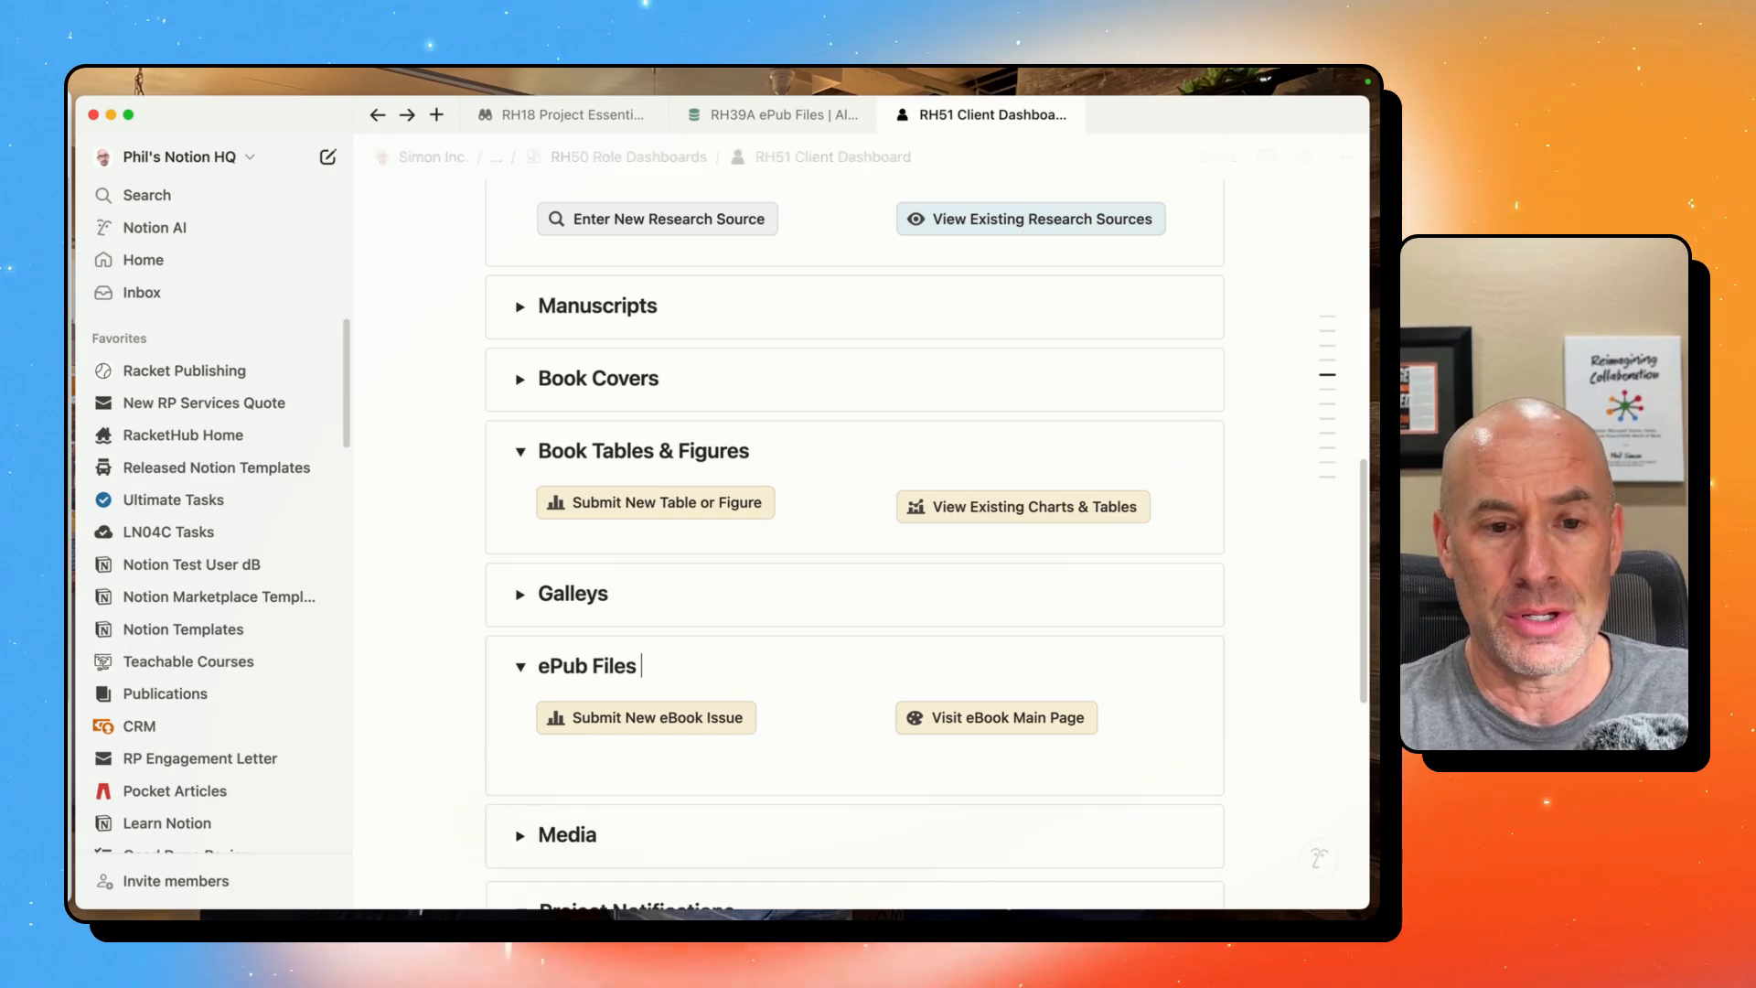
pyautogui.click(645, 774)
pyautogui.press('Delete')
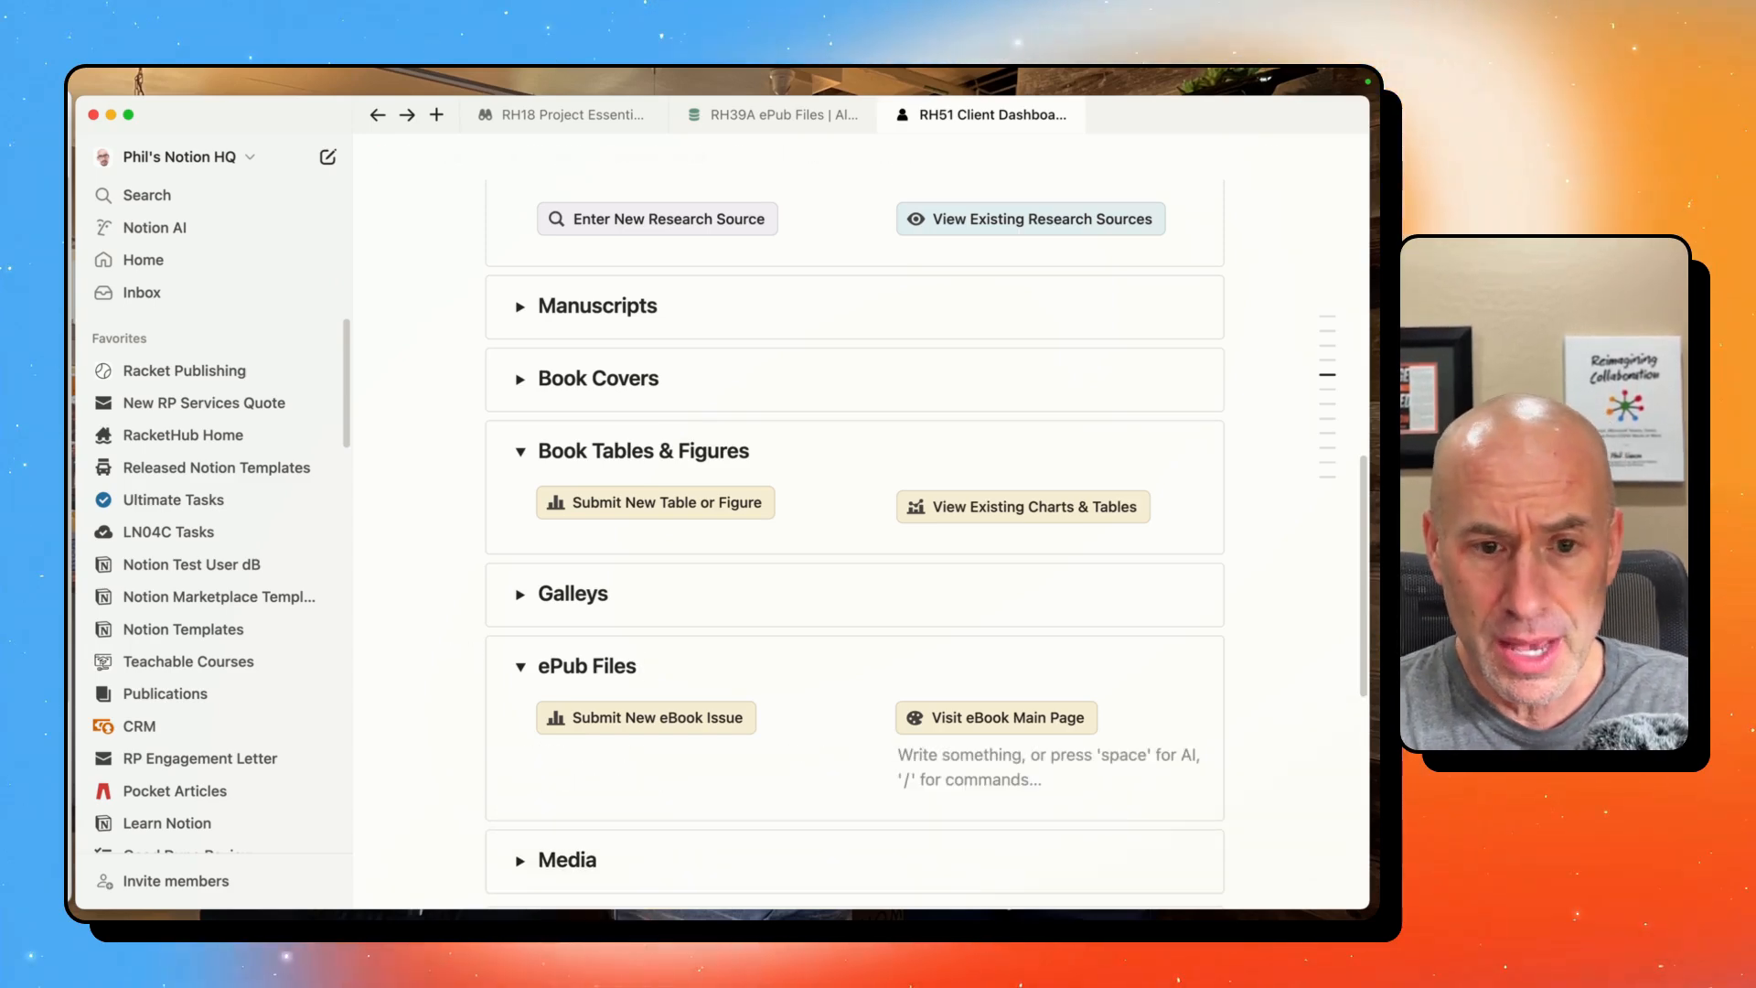
pyautogui.press('Delete')
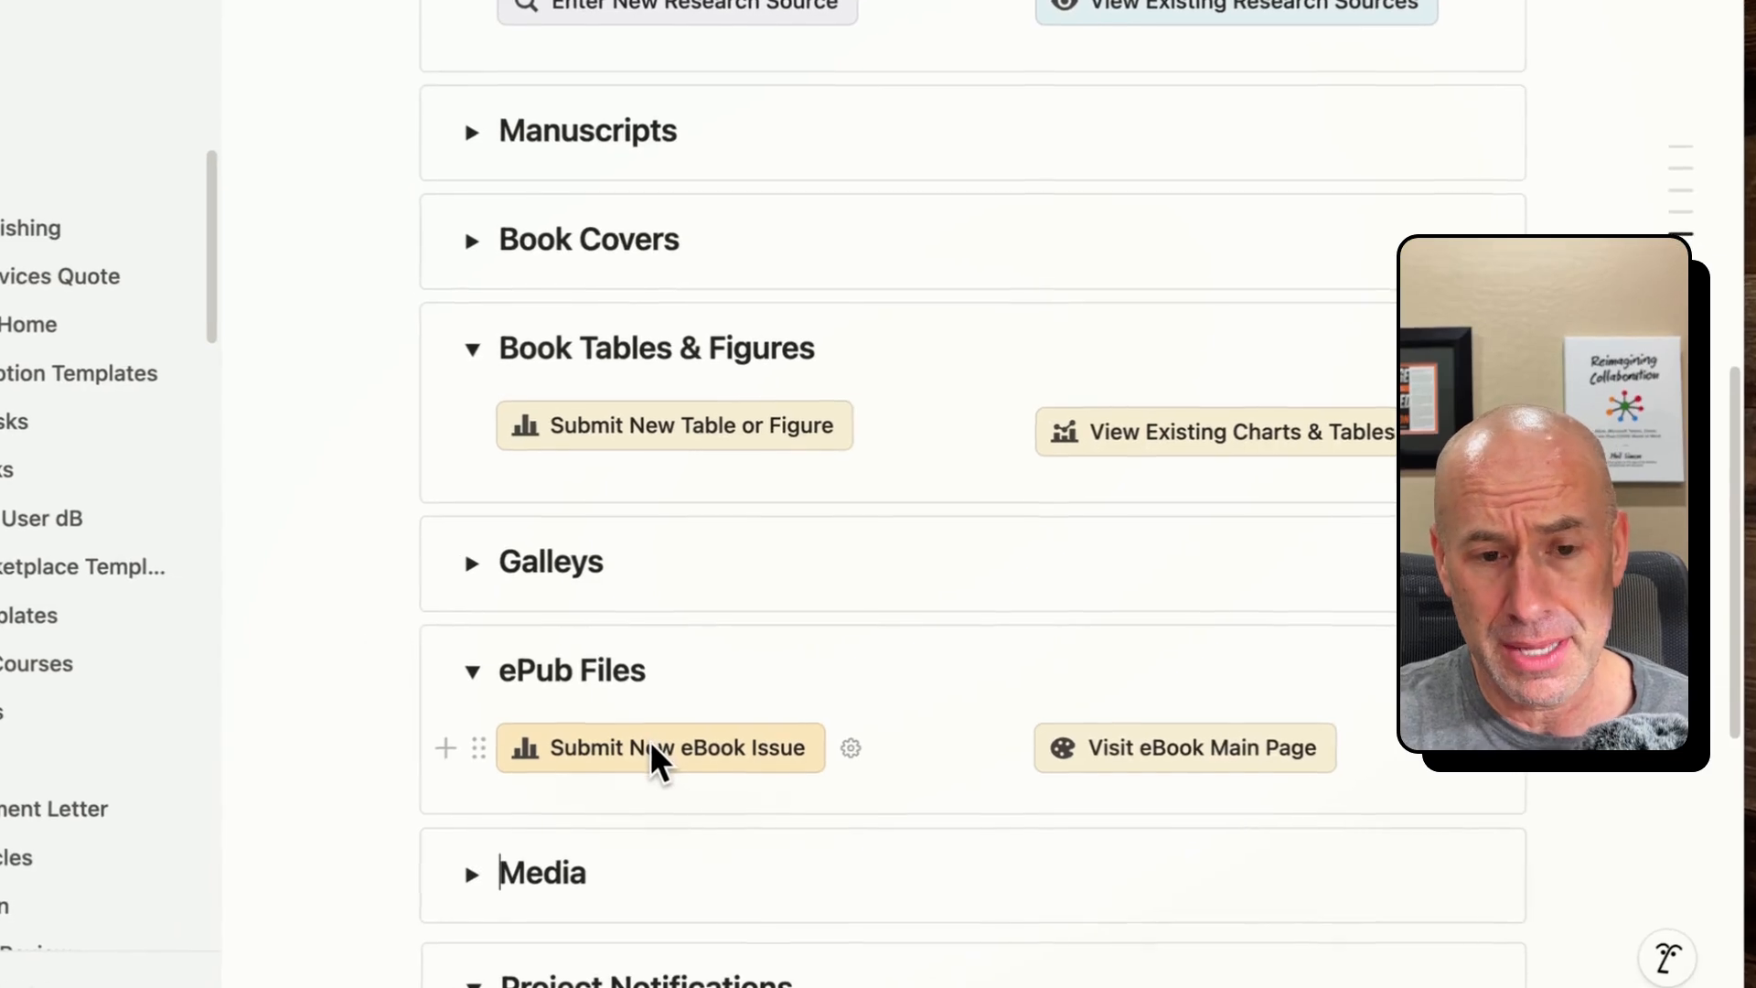
# - Open the form for submitting a new eBook issue and choose eBook File Version #1 as the file version
pyautogui.click(656, 753)
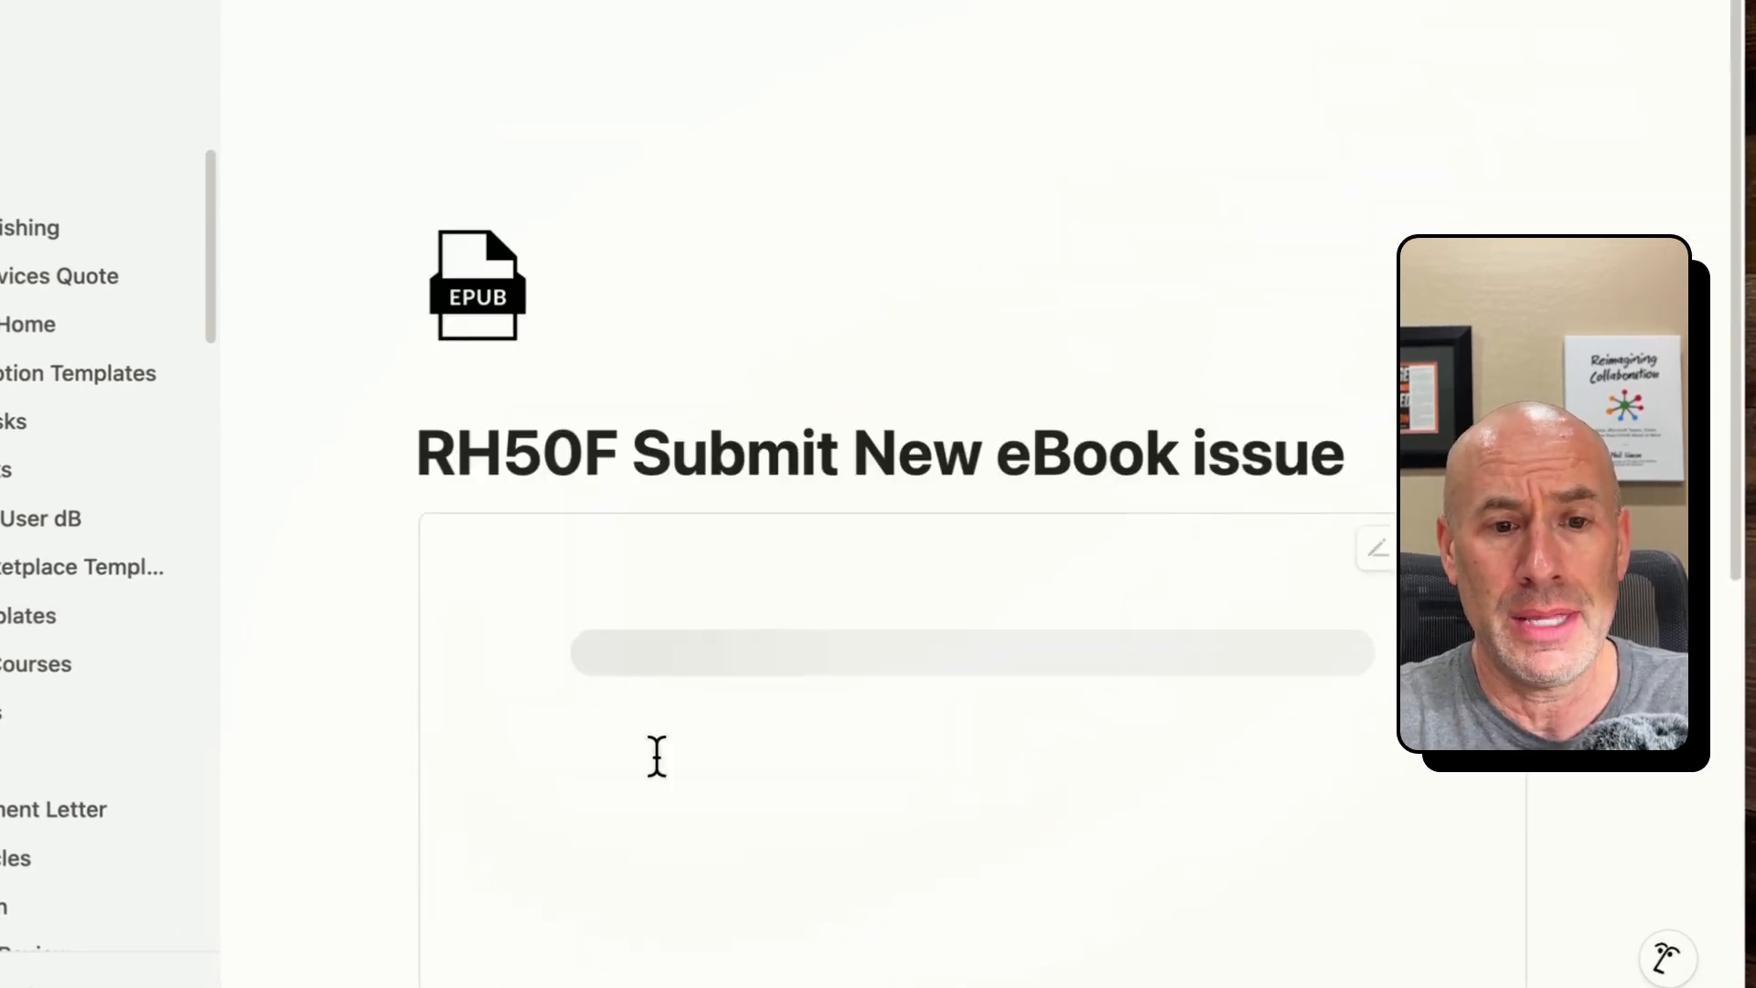
pyautogui.scroll(-5, 691, 402)
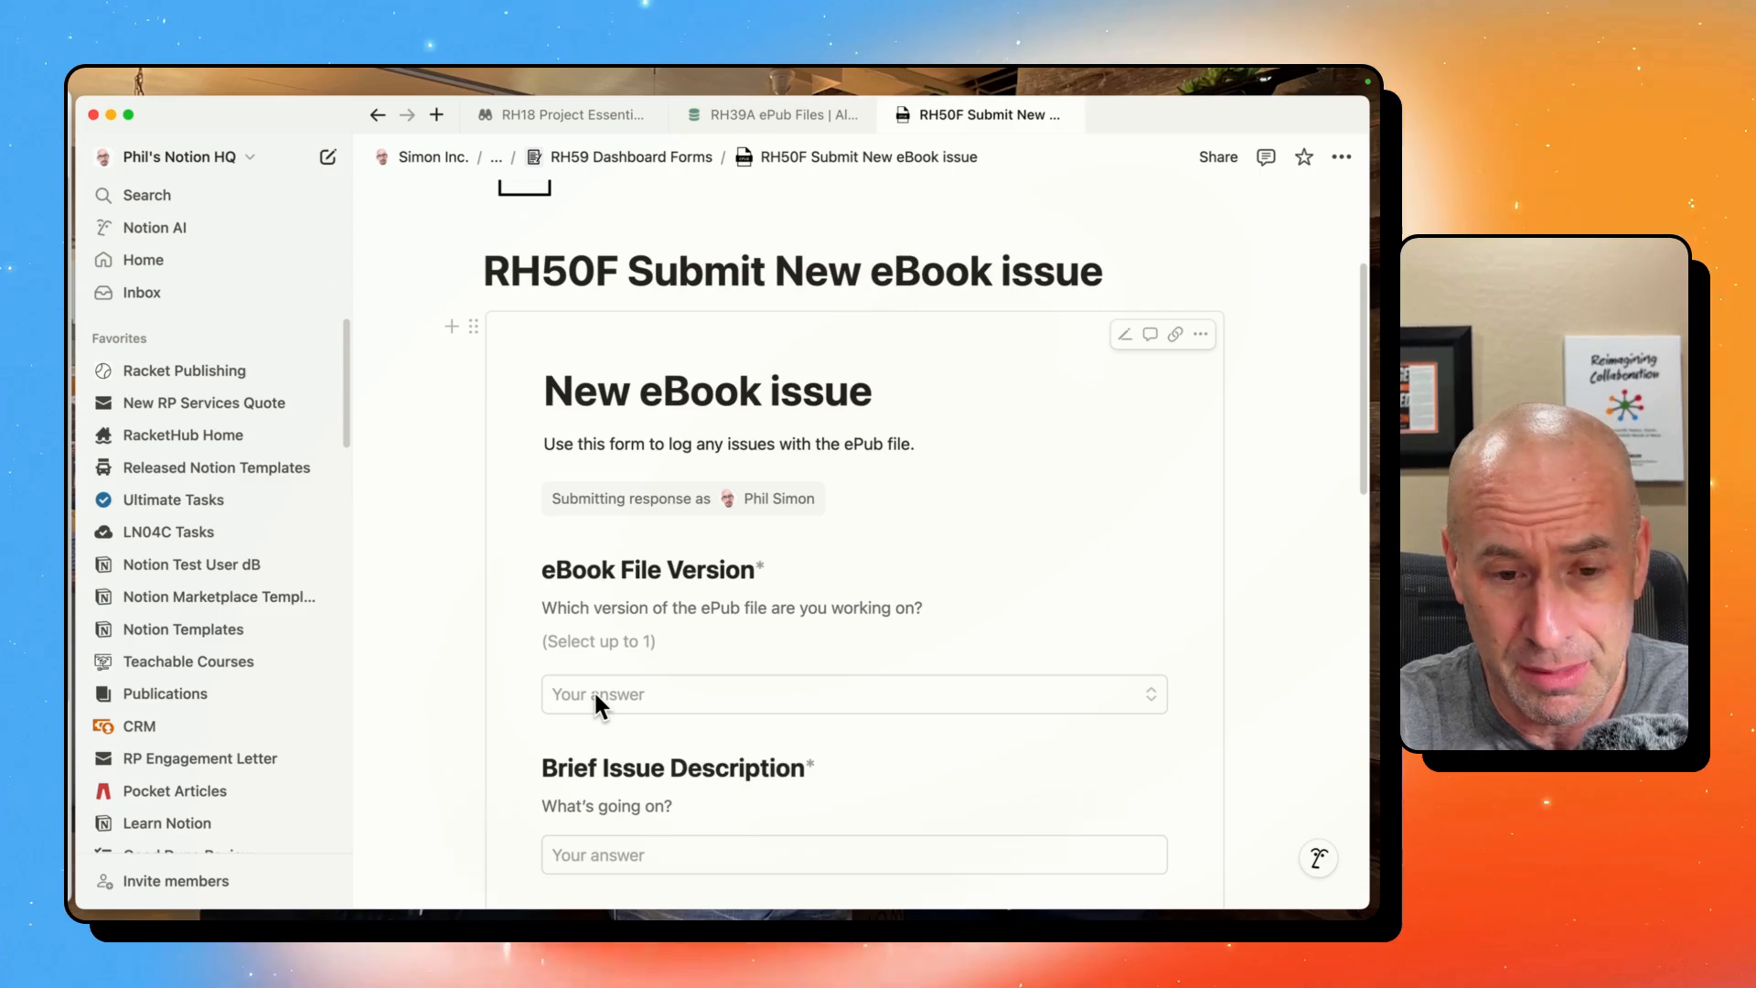
pyautogui.click(595, 695)
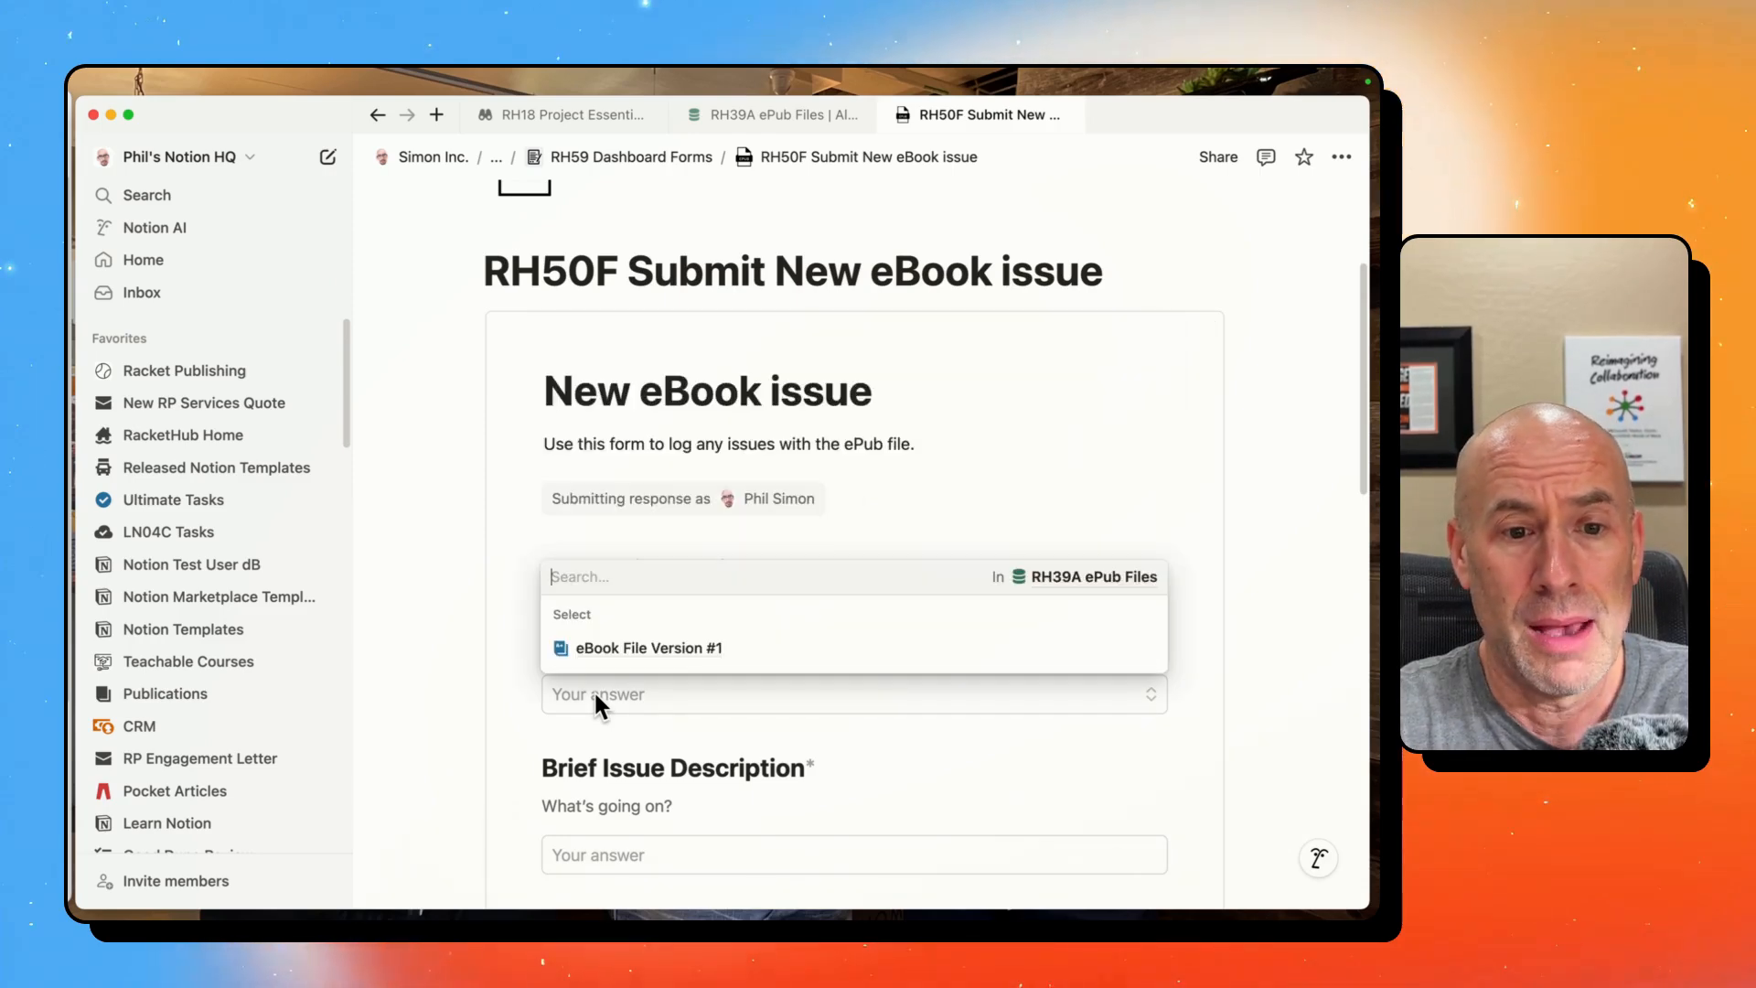
pyautogui.click(803, 650)
# - Enter "Font is too big." as the brief issue description and "Should be smaller." in the Is field
pyautogui.scroll(-5, 799, 642)
pyautogui.click(651, 899)
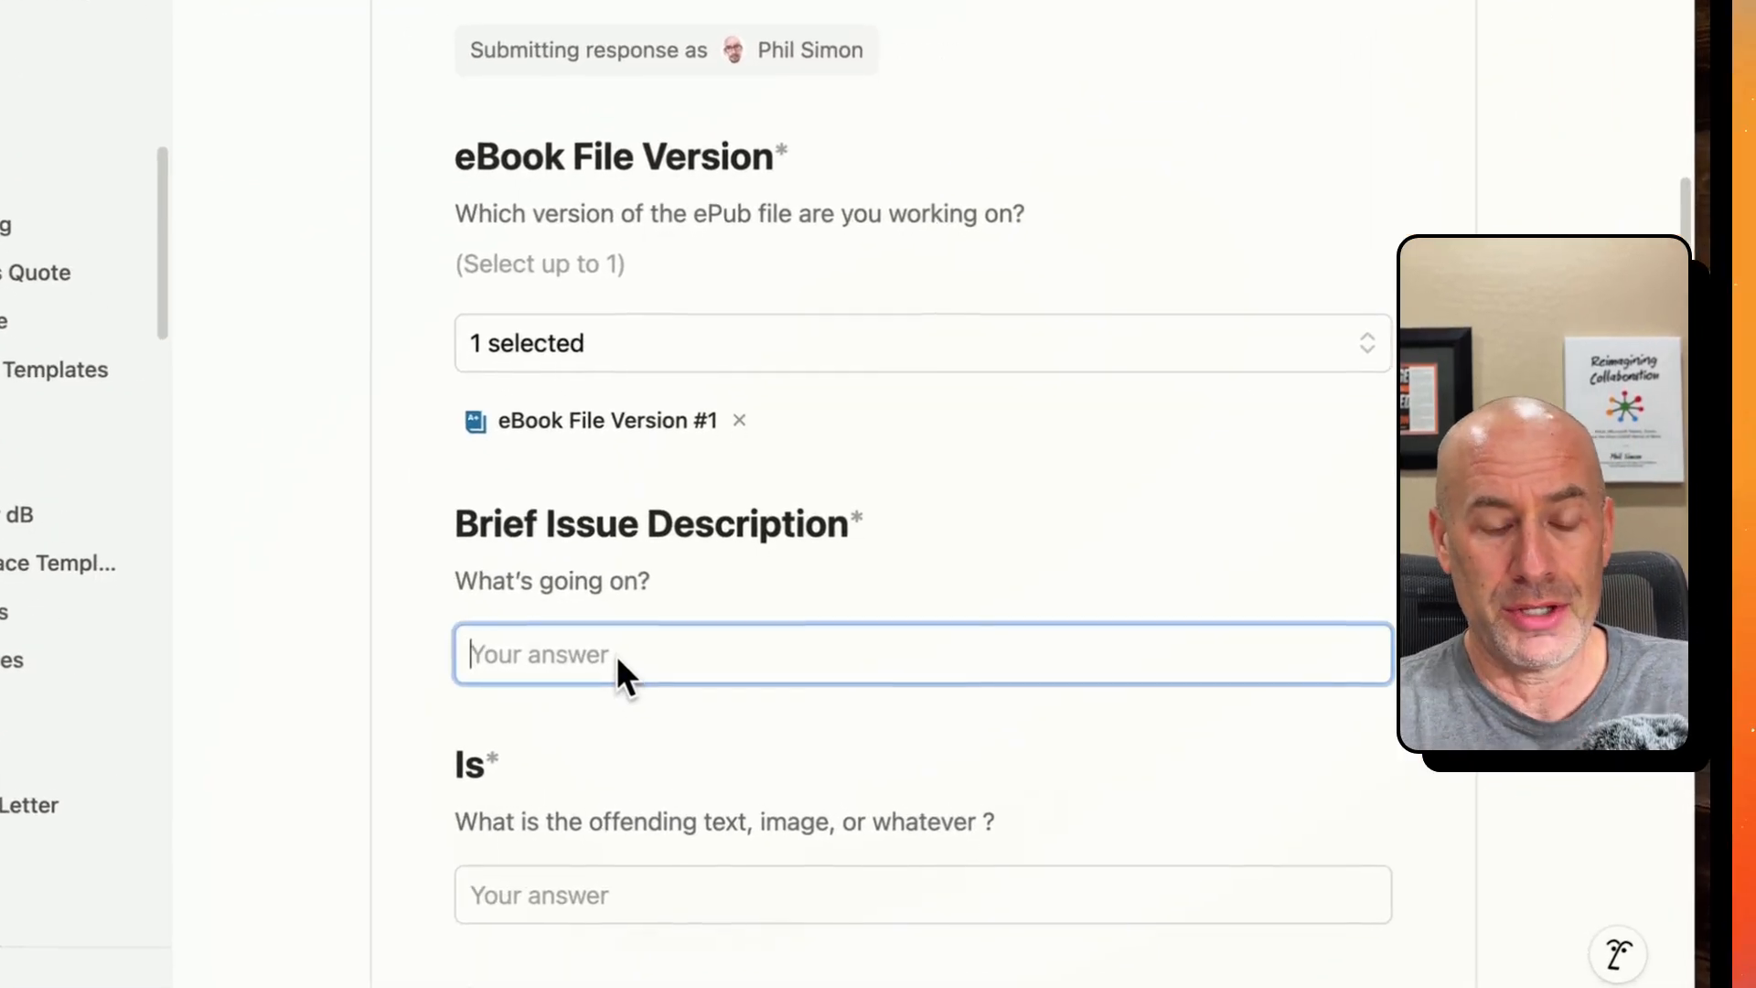
pyautogui.write('Font is')
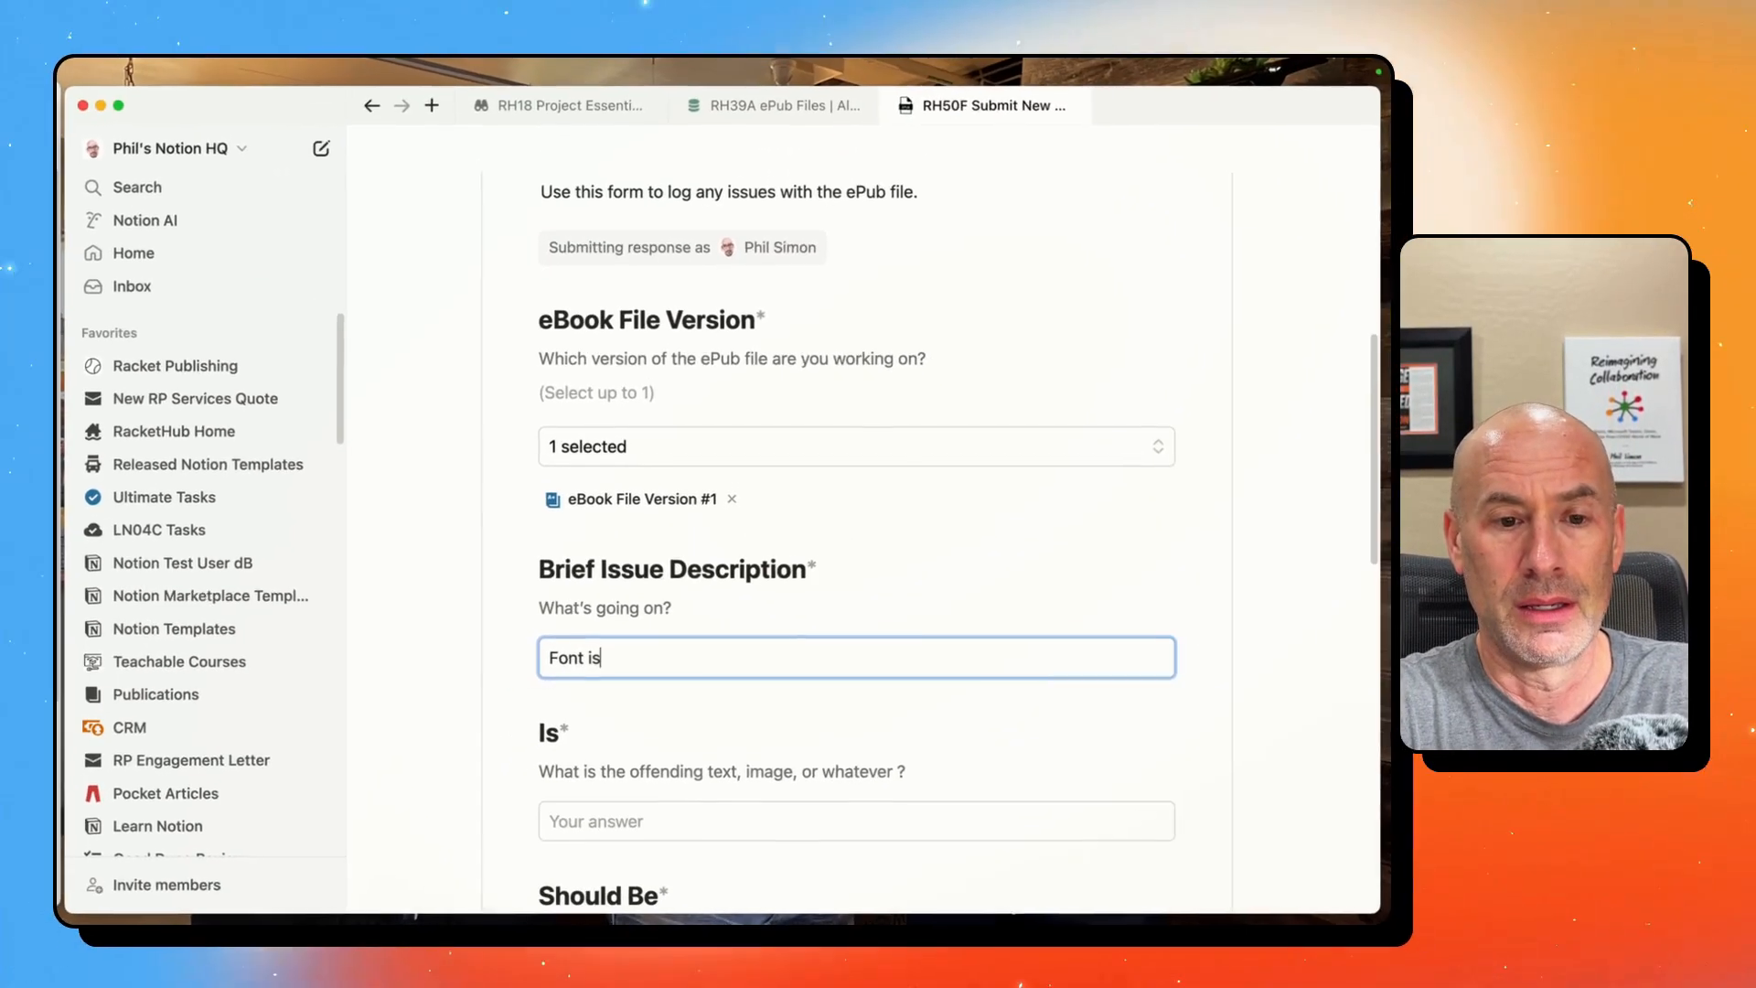
pyautogui.write(' too big.')
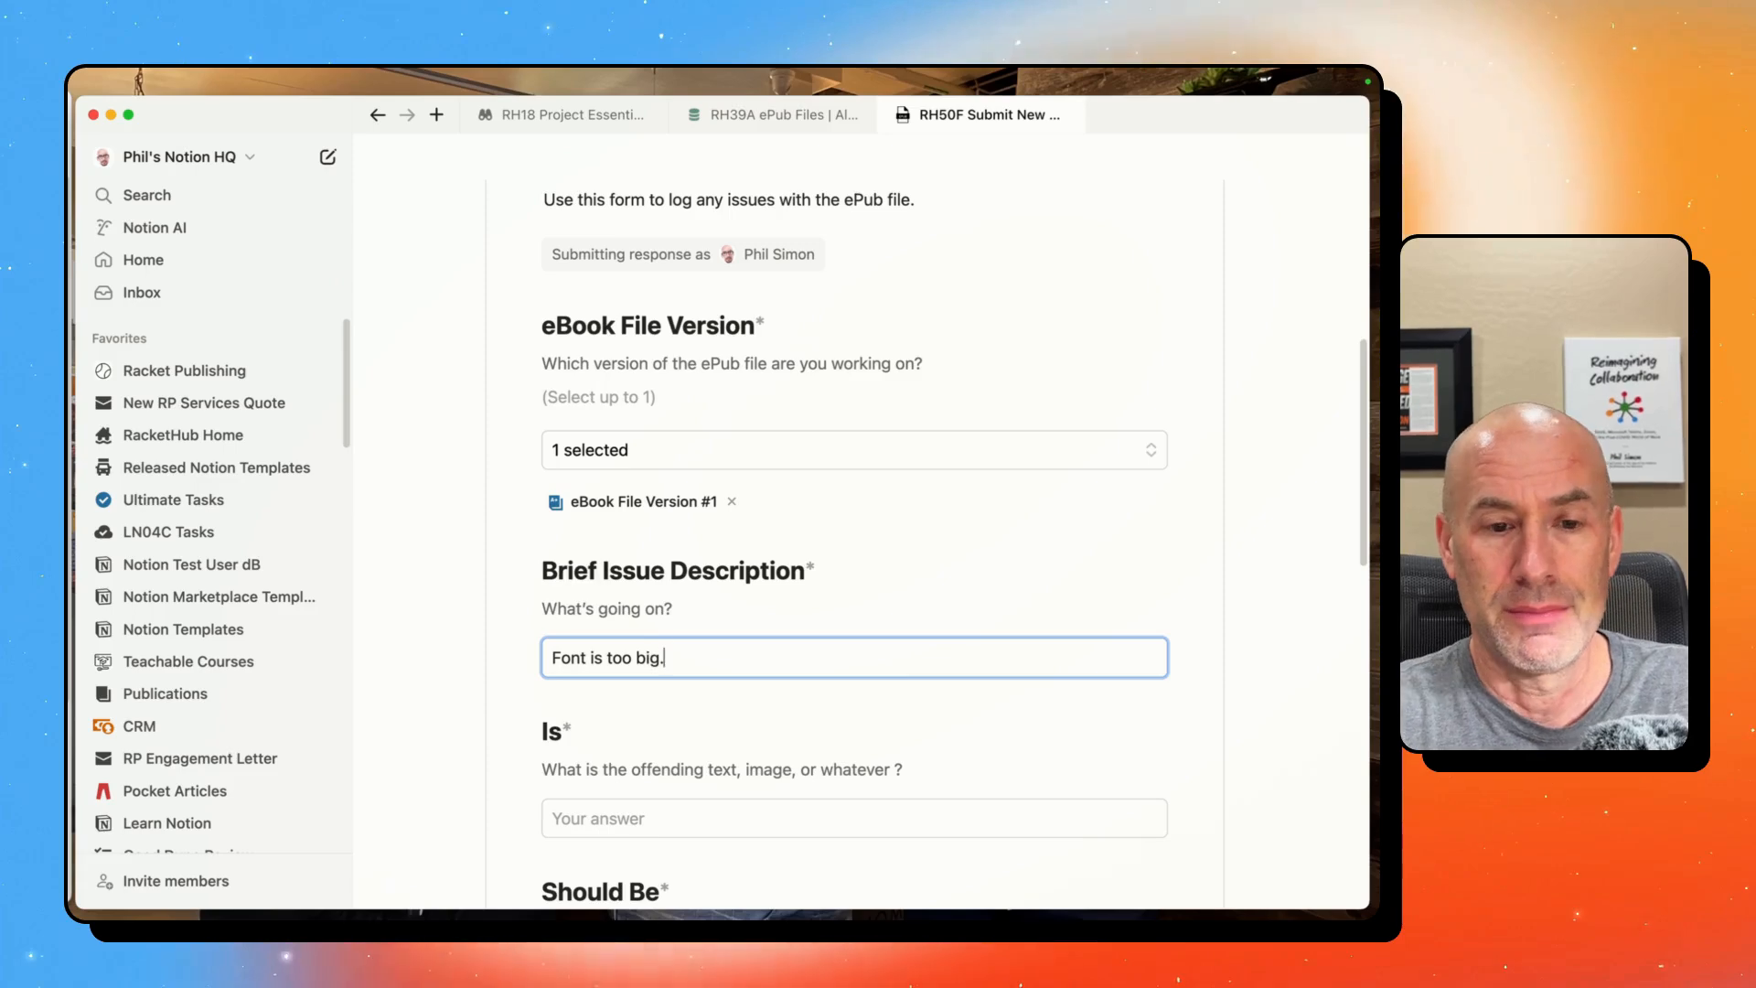
pyautogui.tripleClick(644, 656)
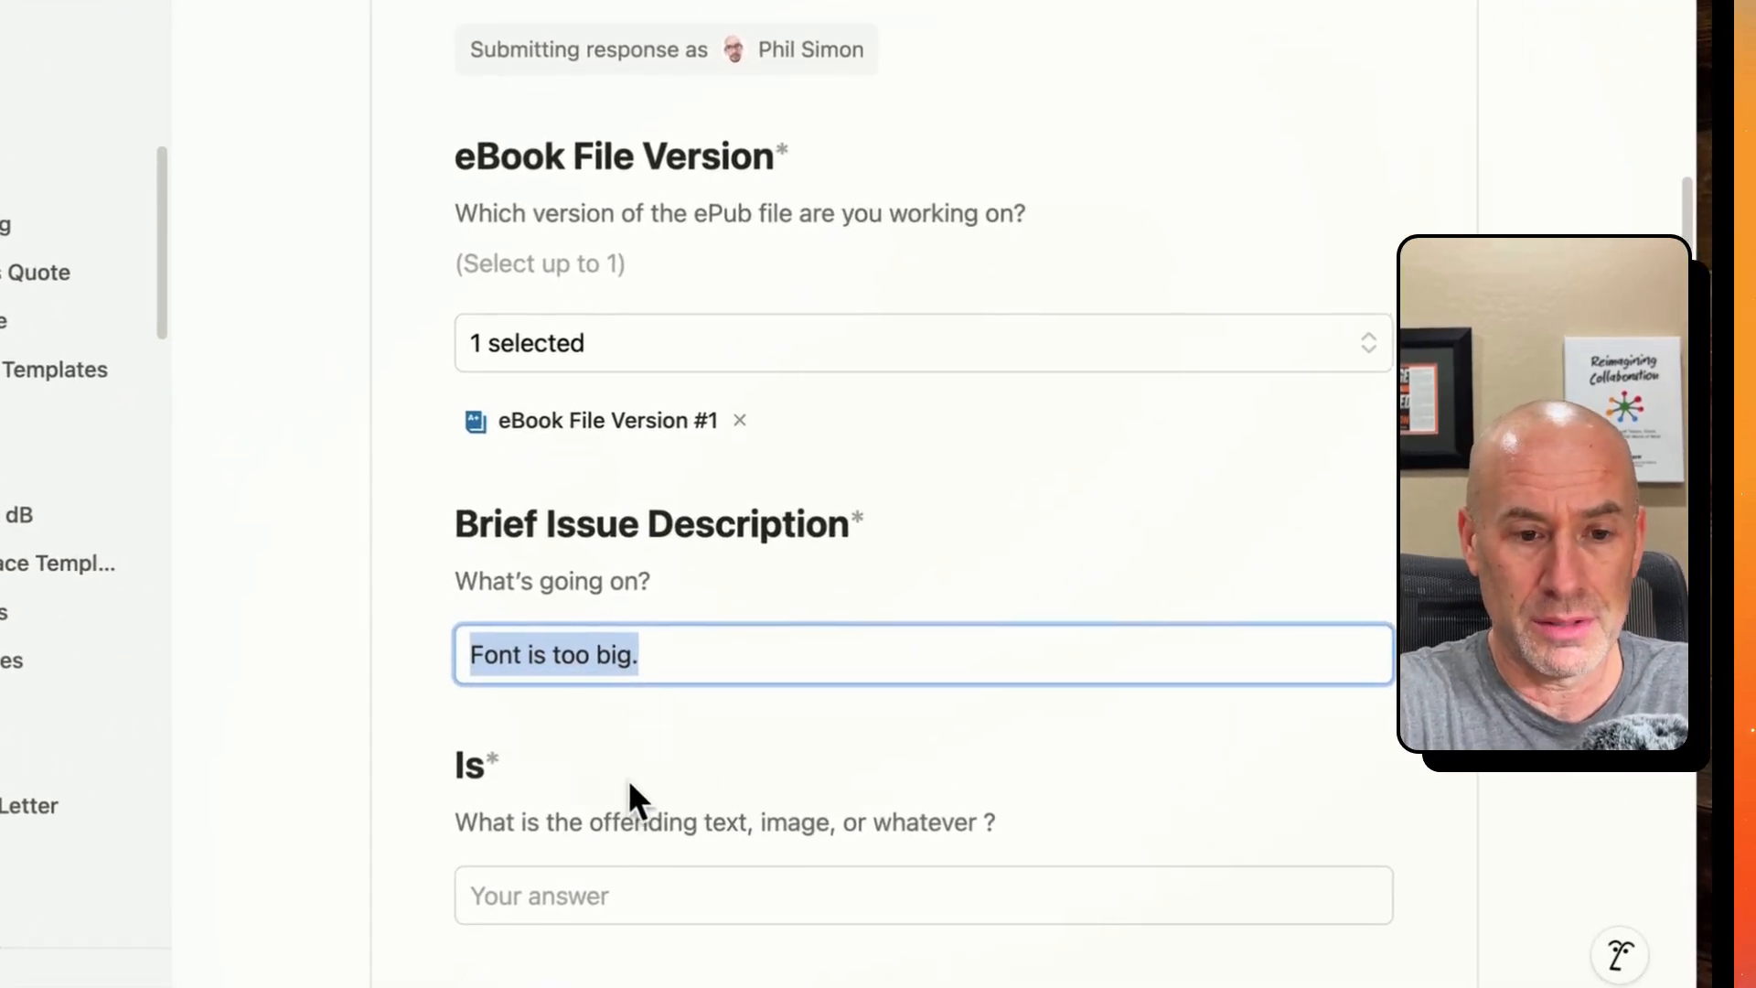
pyautogui.click(631, 881)
pyautogui.write('Should be smaller.')
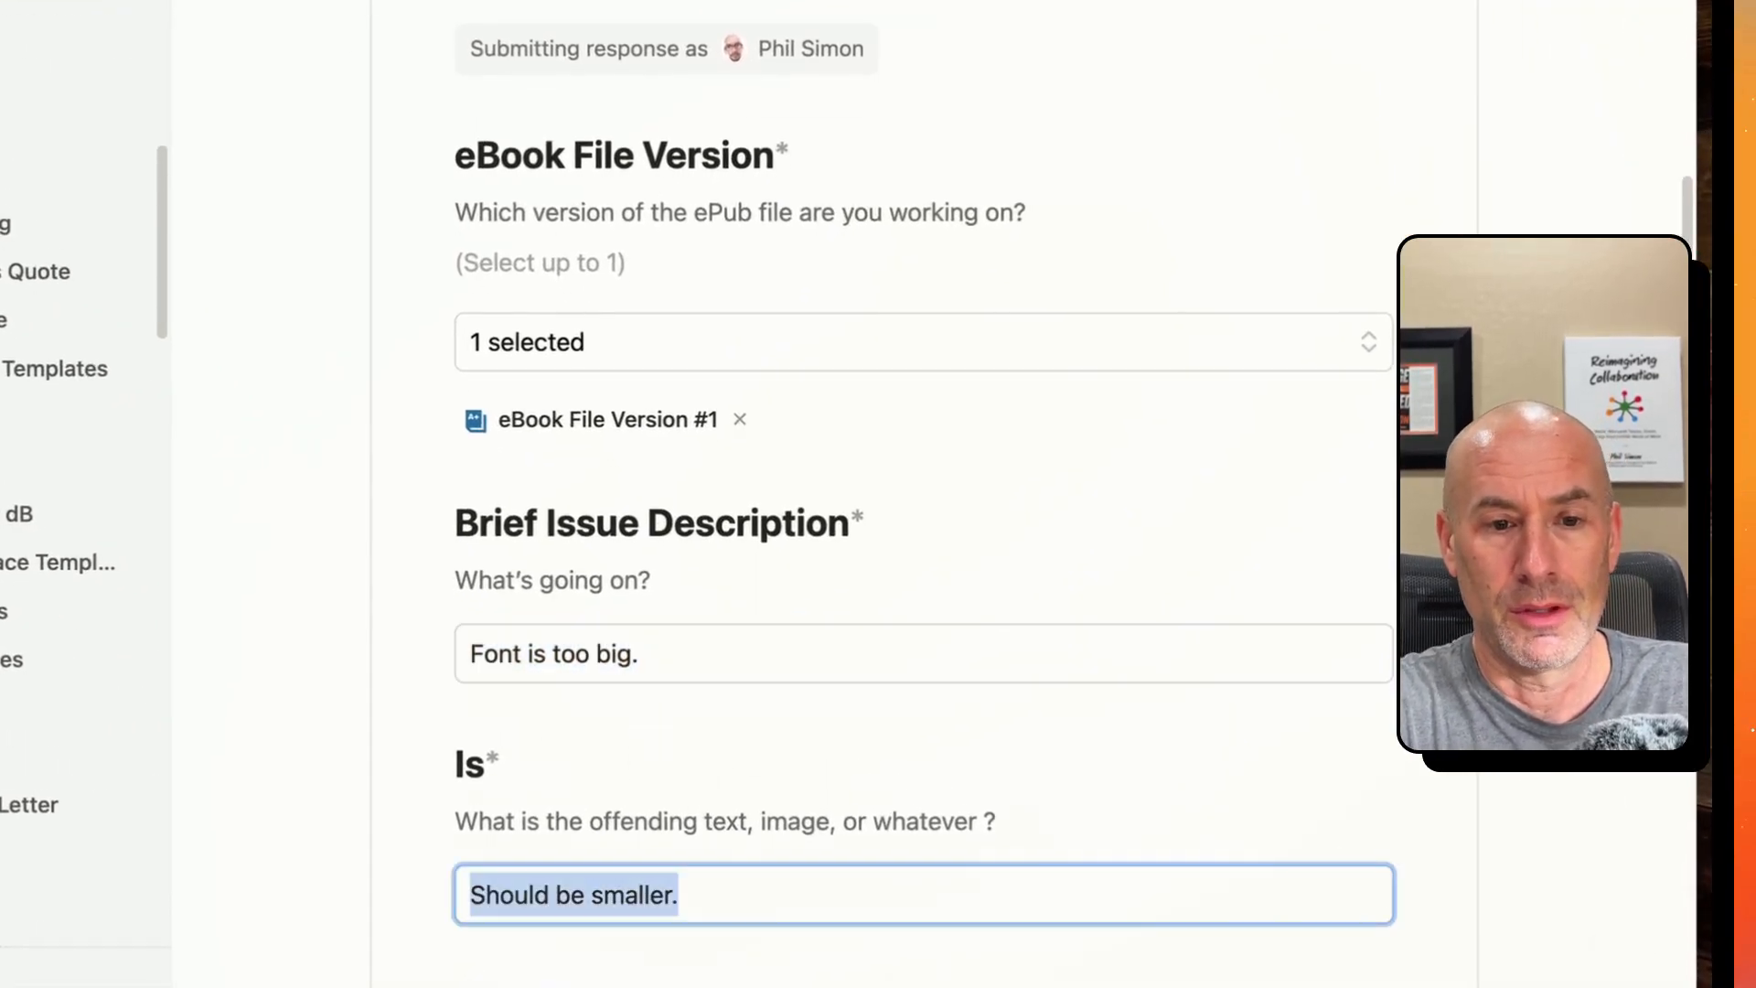
# - Replace the Is answer with "See attached." and enter "Should be smaller." in the Should Be field
pyautogui.scroll(-2, 606, 657)
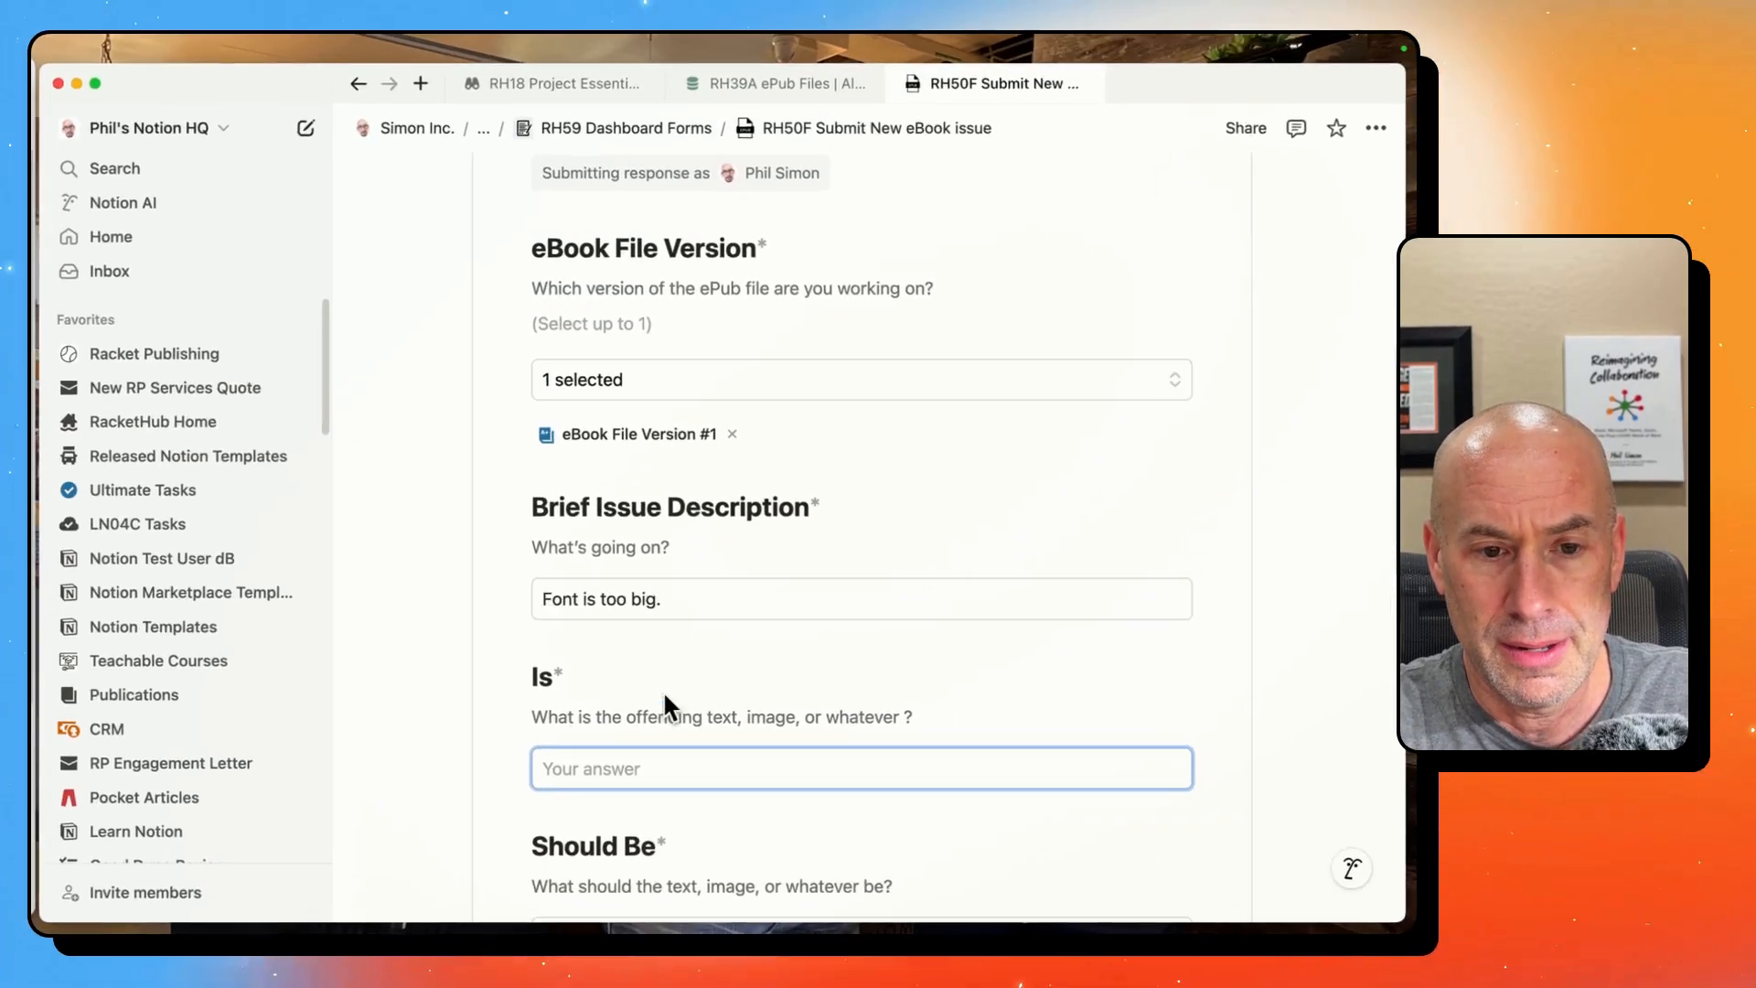
pyautogui.write('S')
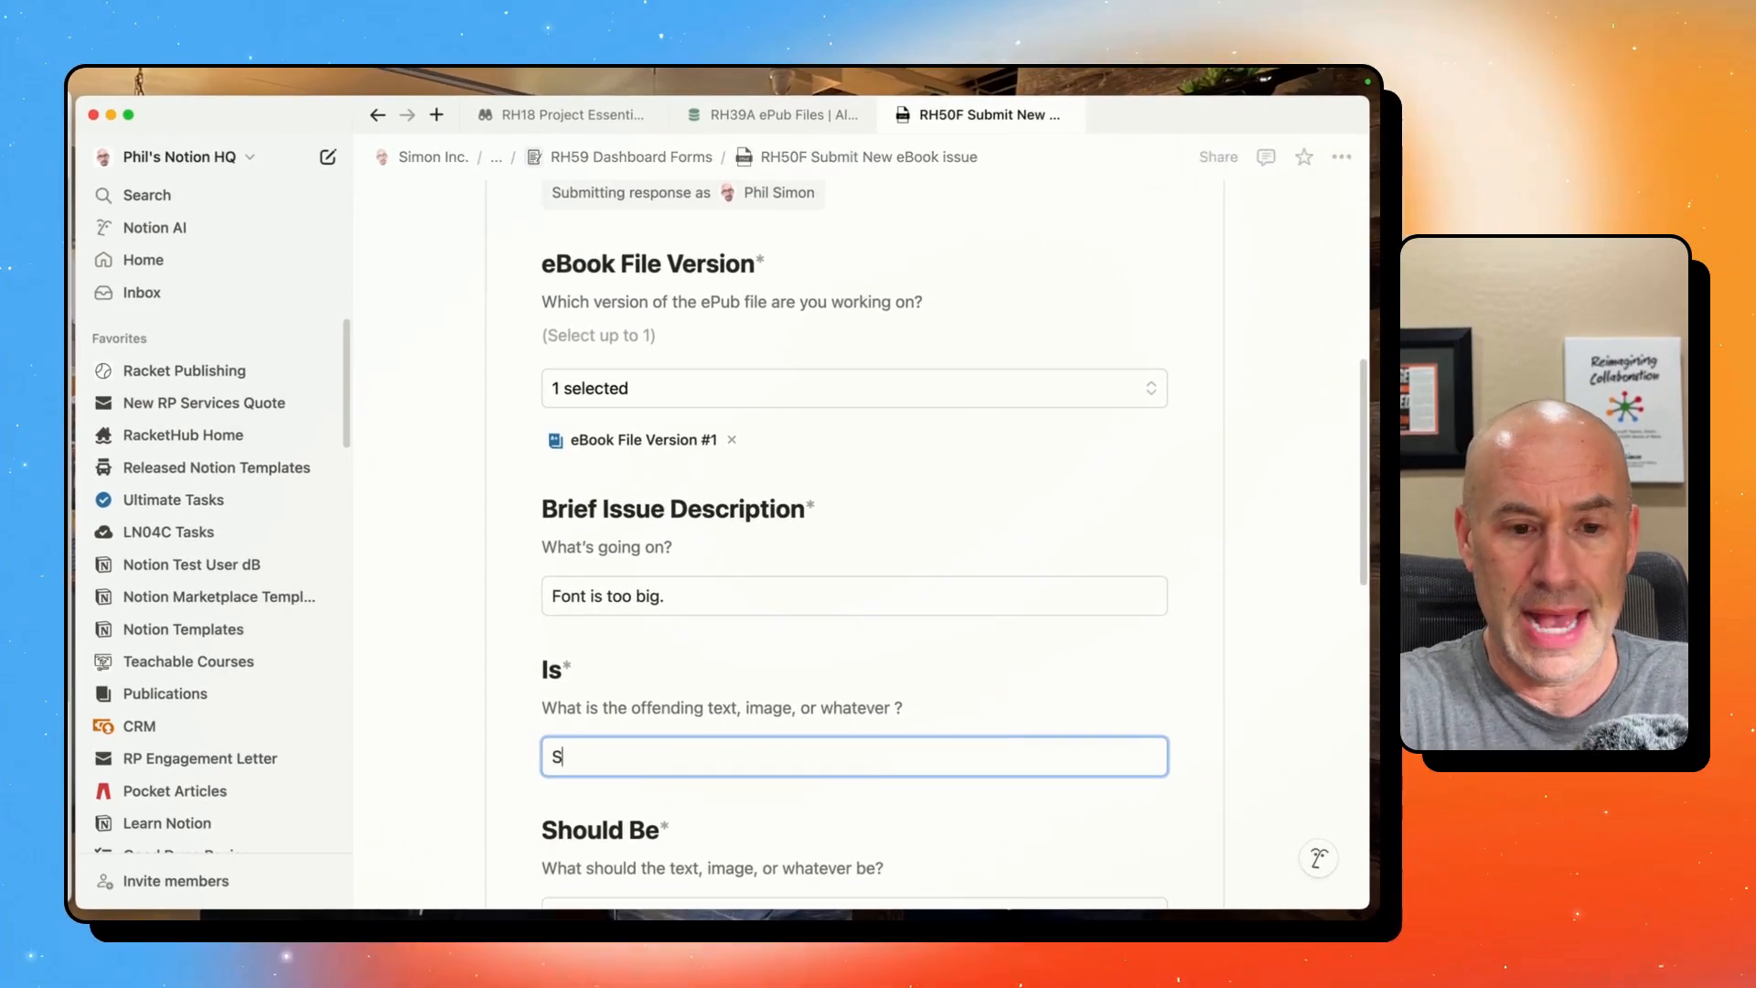
pyautogui.write('ee attached.')
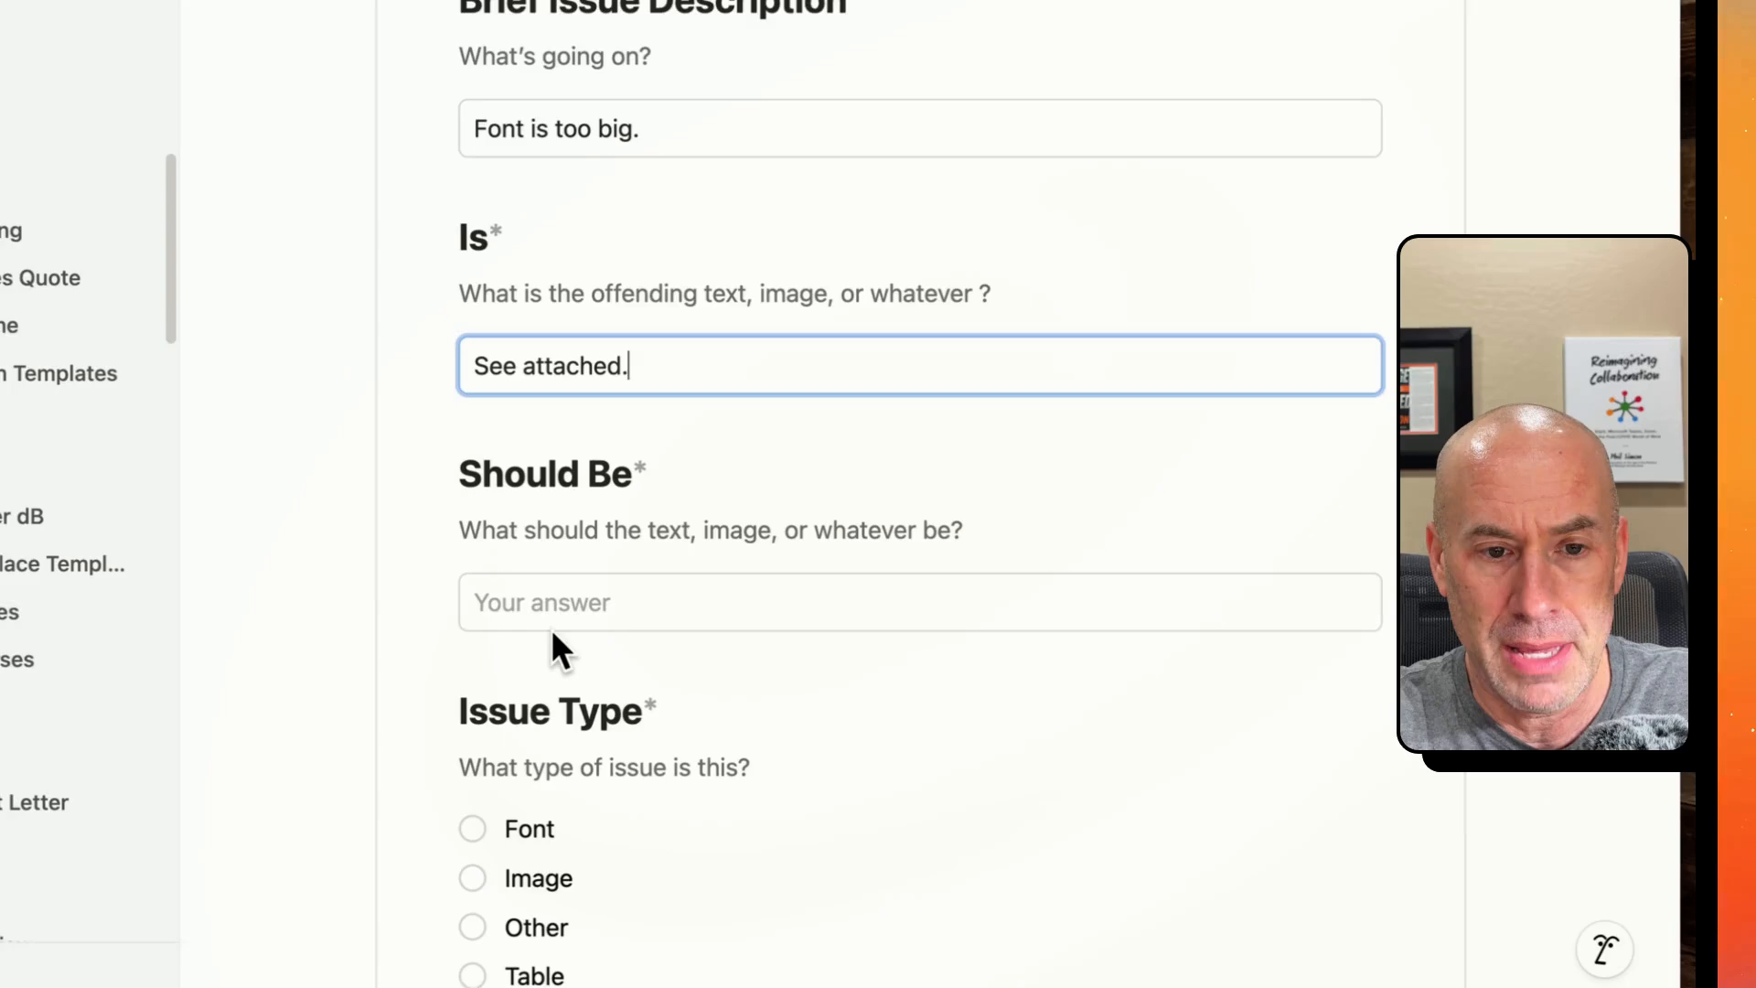
pyautogui.click(603, 919)
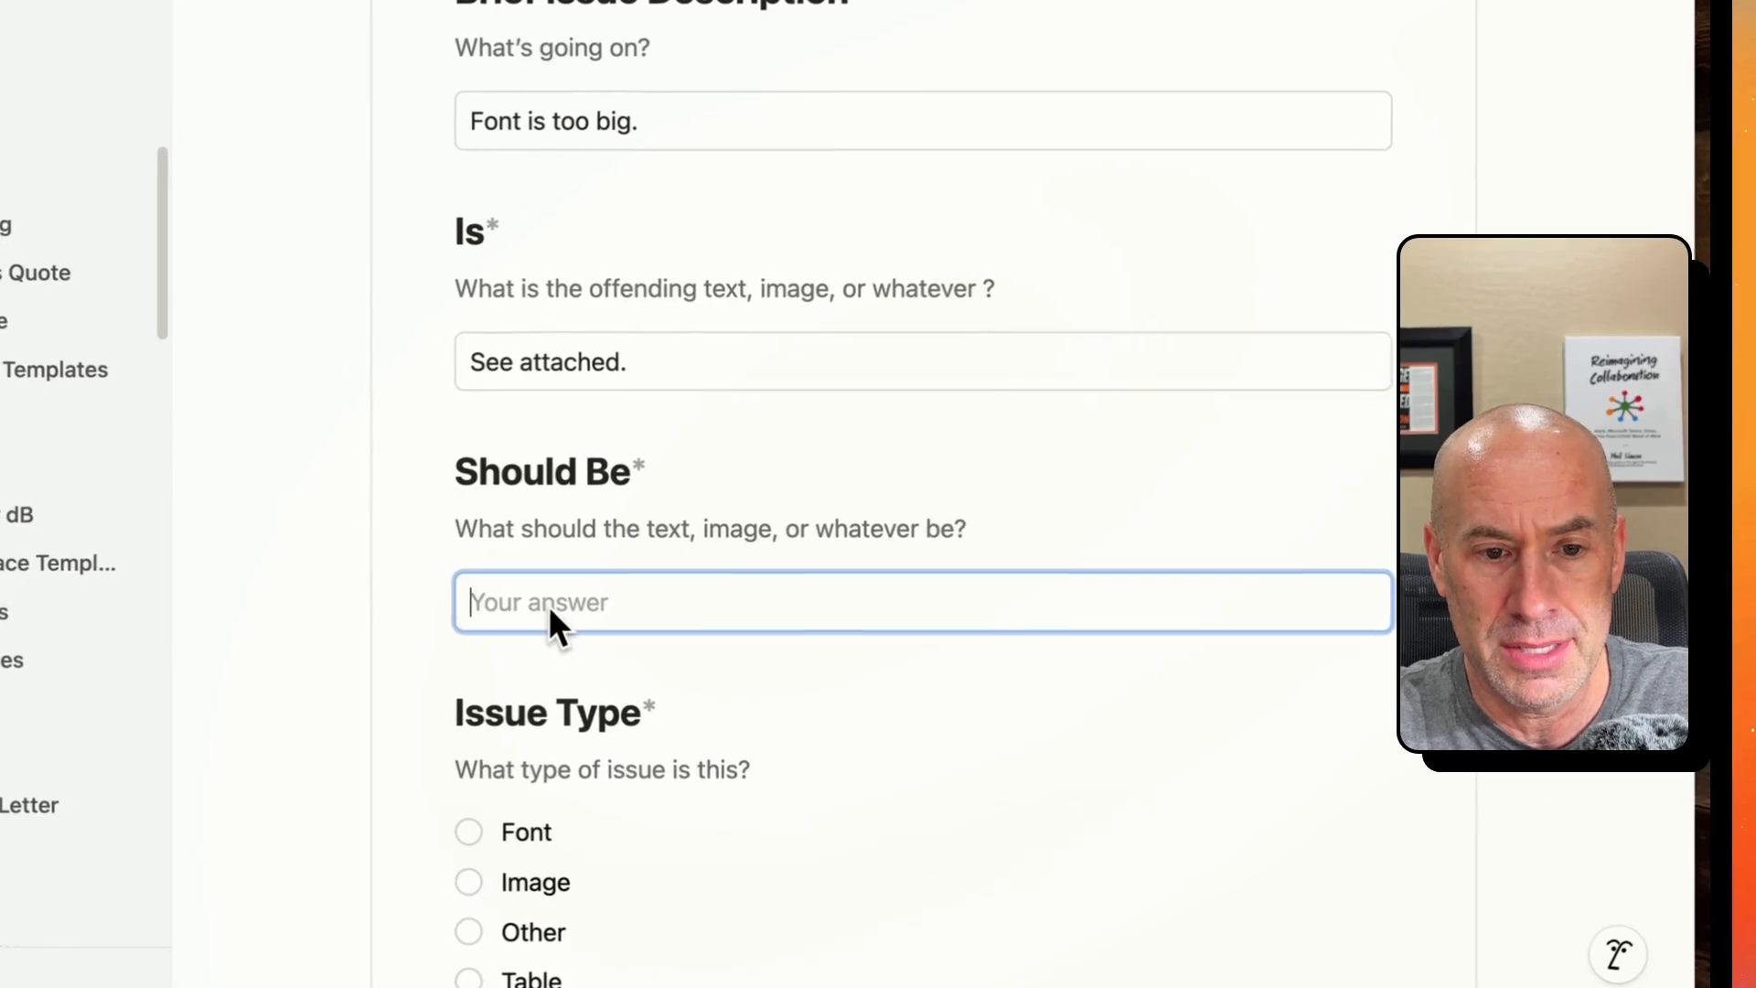
pyautogui.write('Should be smaller.')
# - Set the issue type to Font and upload toobig.png from the Desktop as the screenshot
pyautogui.click(461, 834)
pyautogui.scroll(-5, 460, 831)
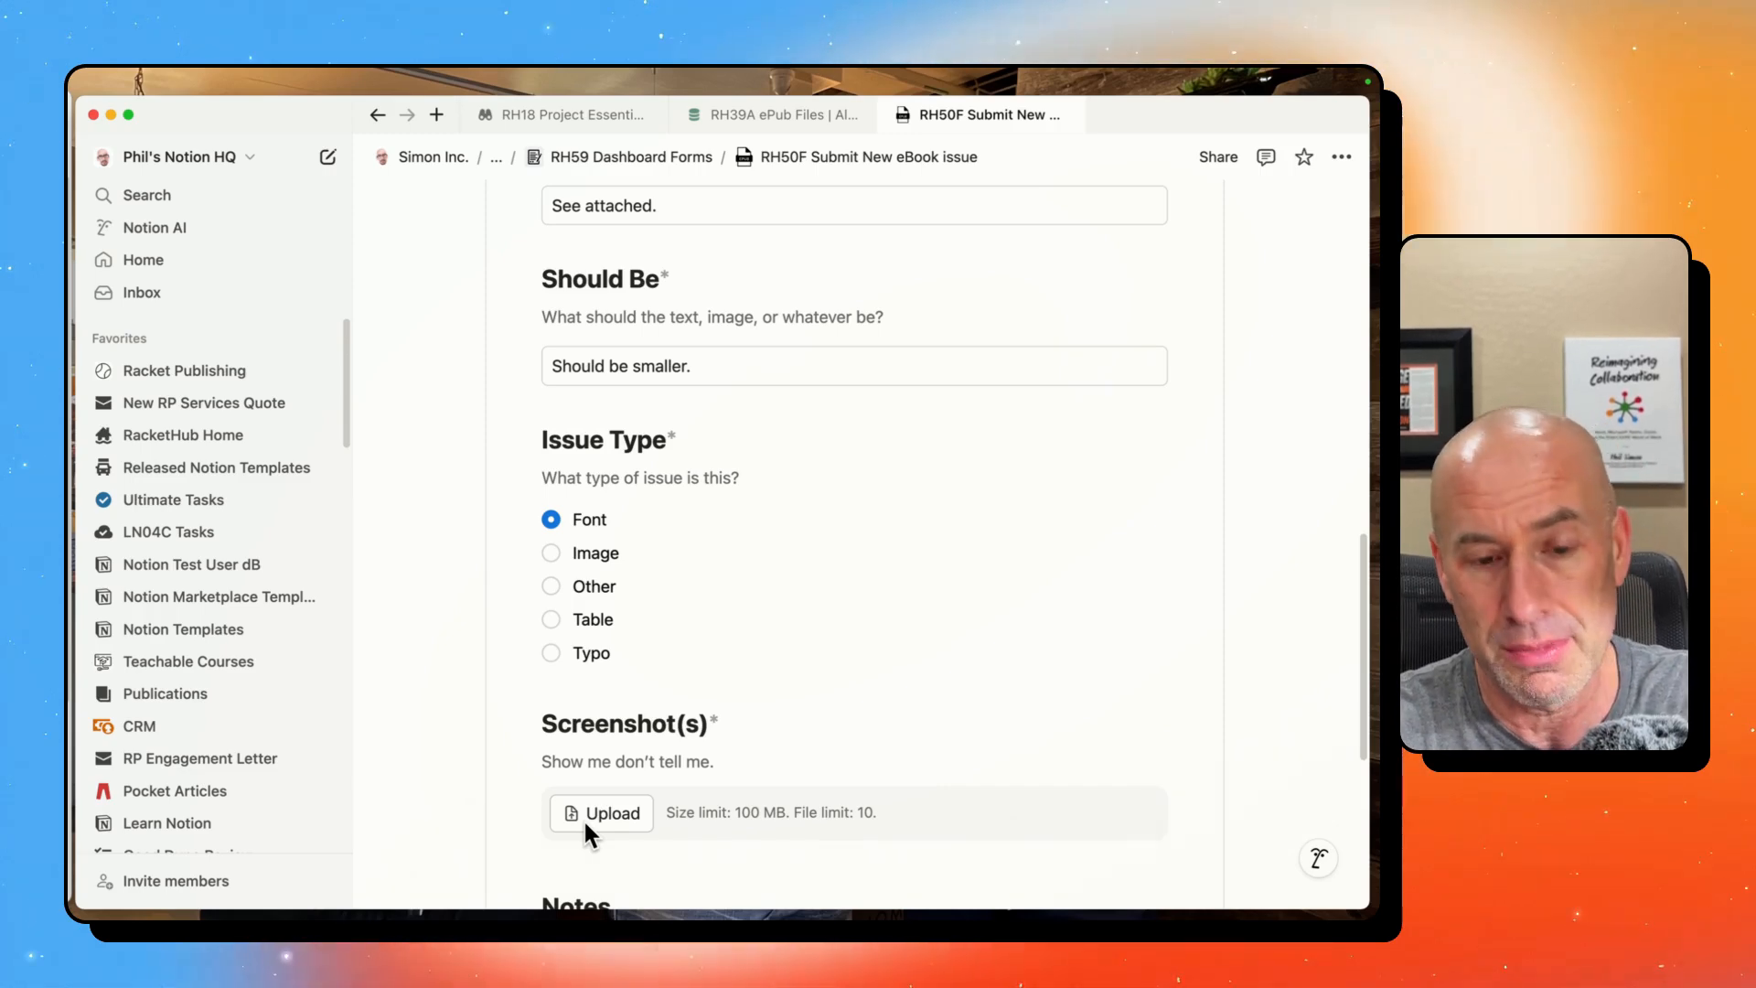
pyautogui.click(590, 810)
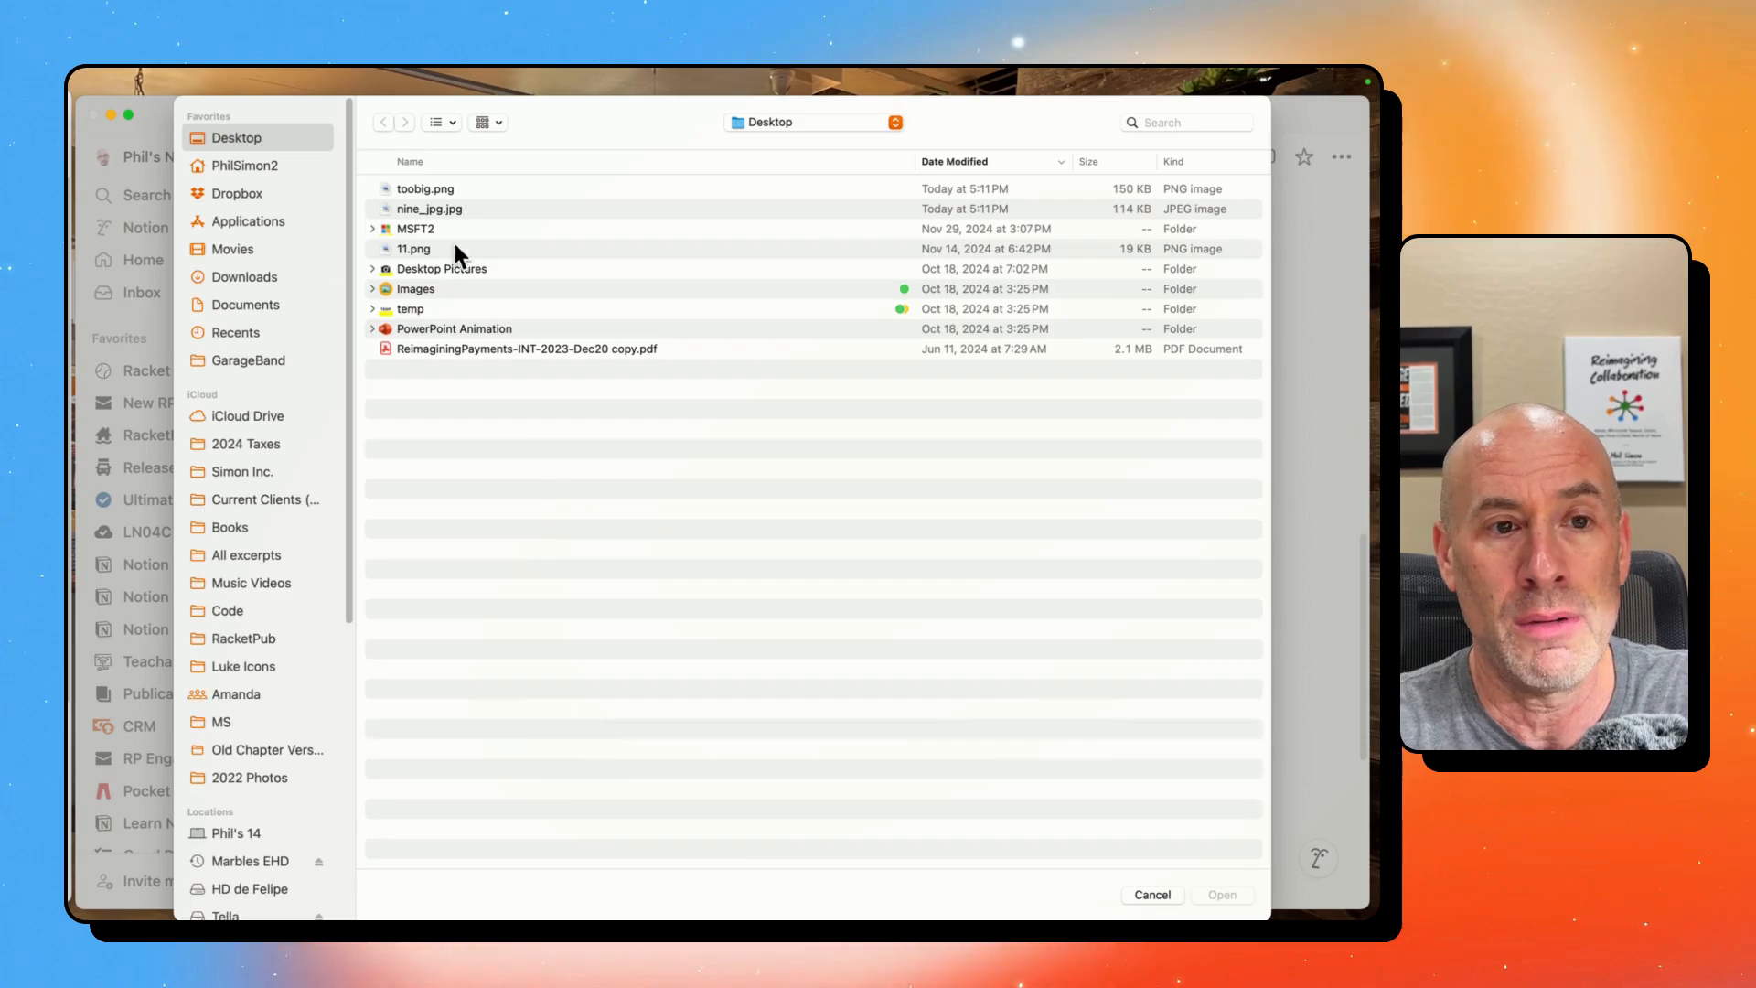
pyautogui.click(463, 188)
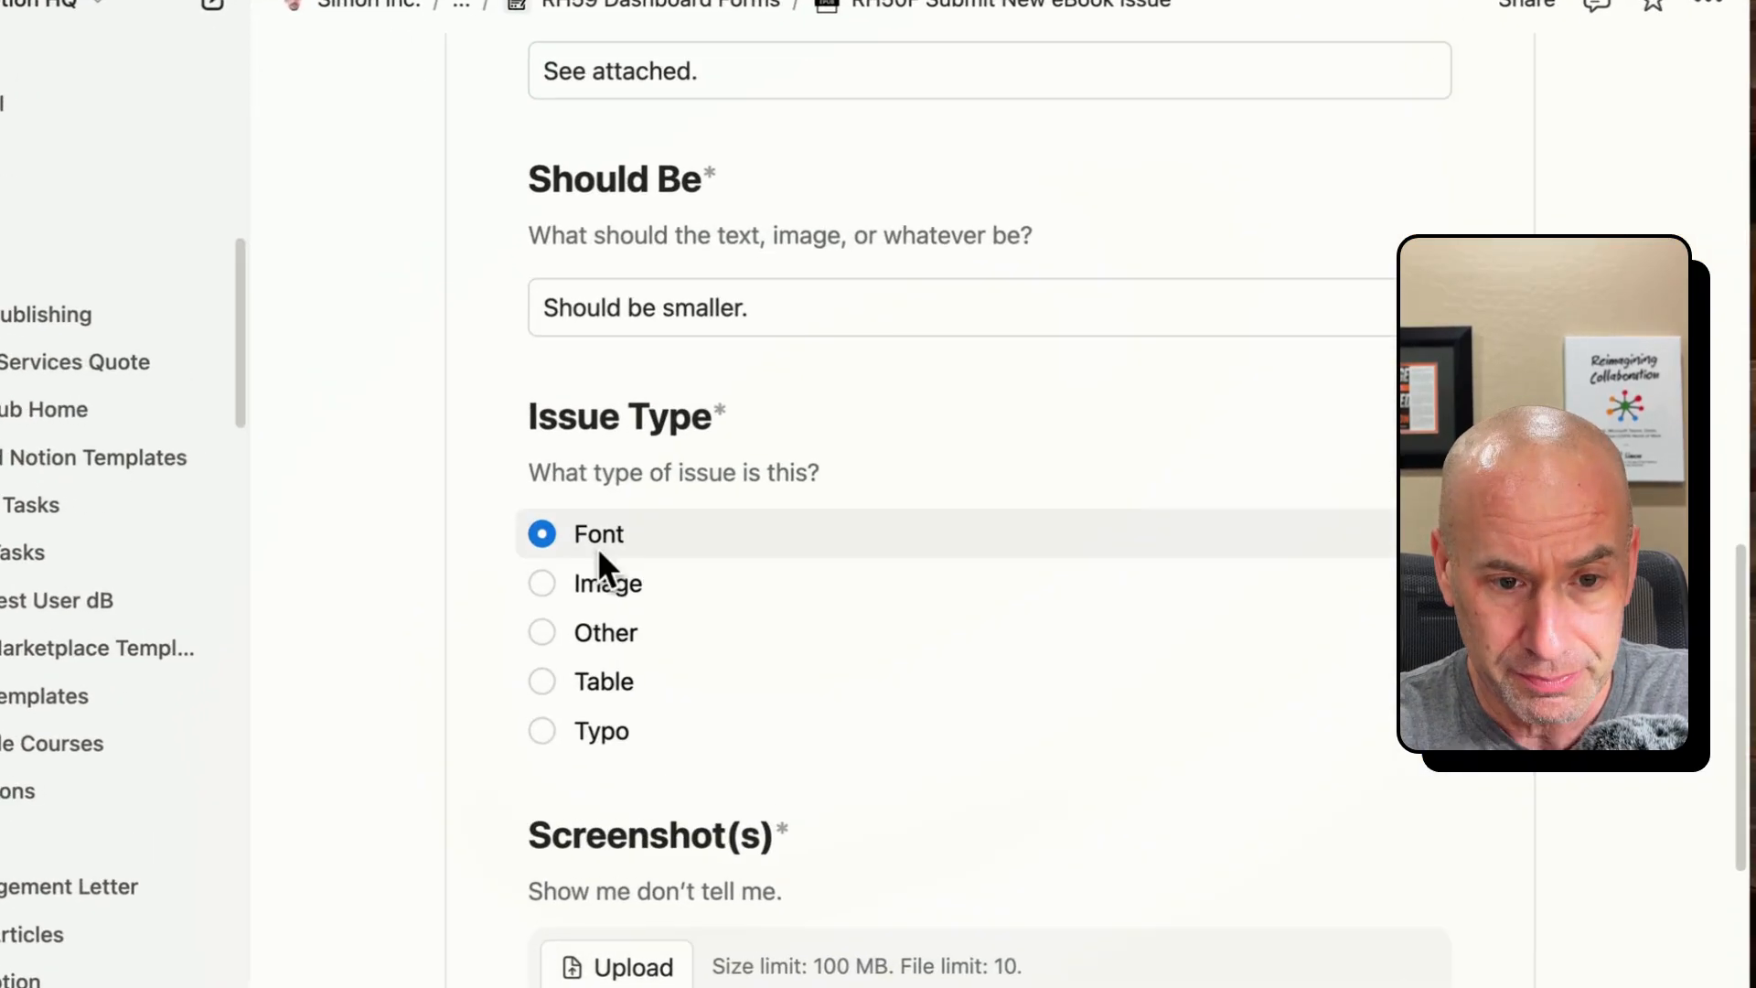
# - Enter "See attached." in the Notes field and submit the eBook issue form
pyautogui.scroll(-5, 626, 588)
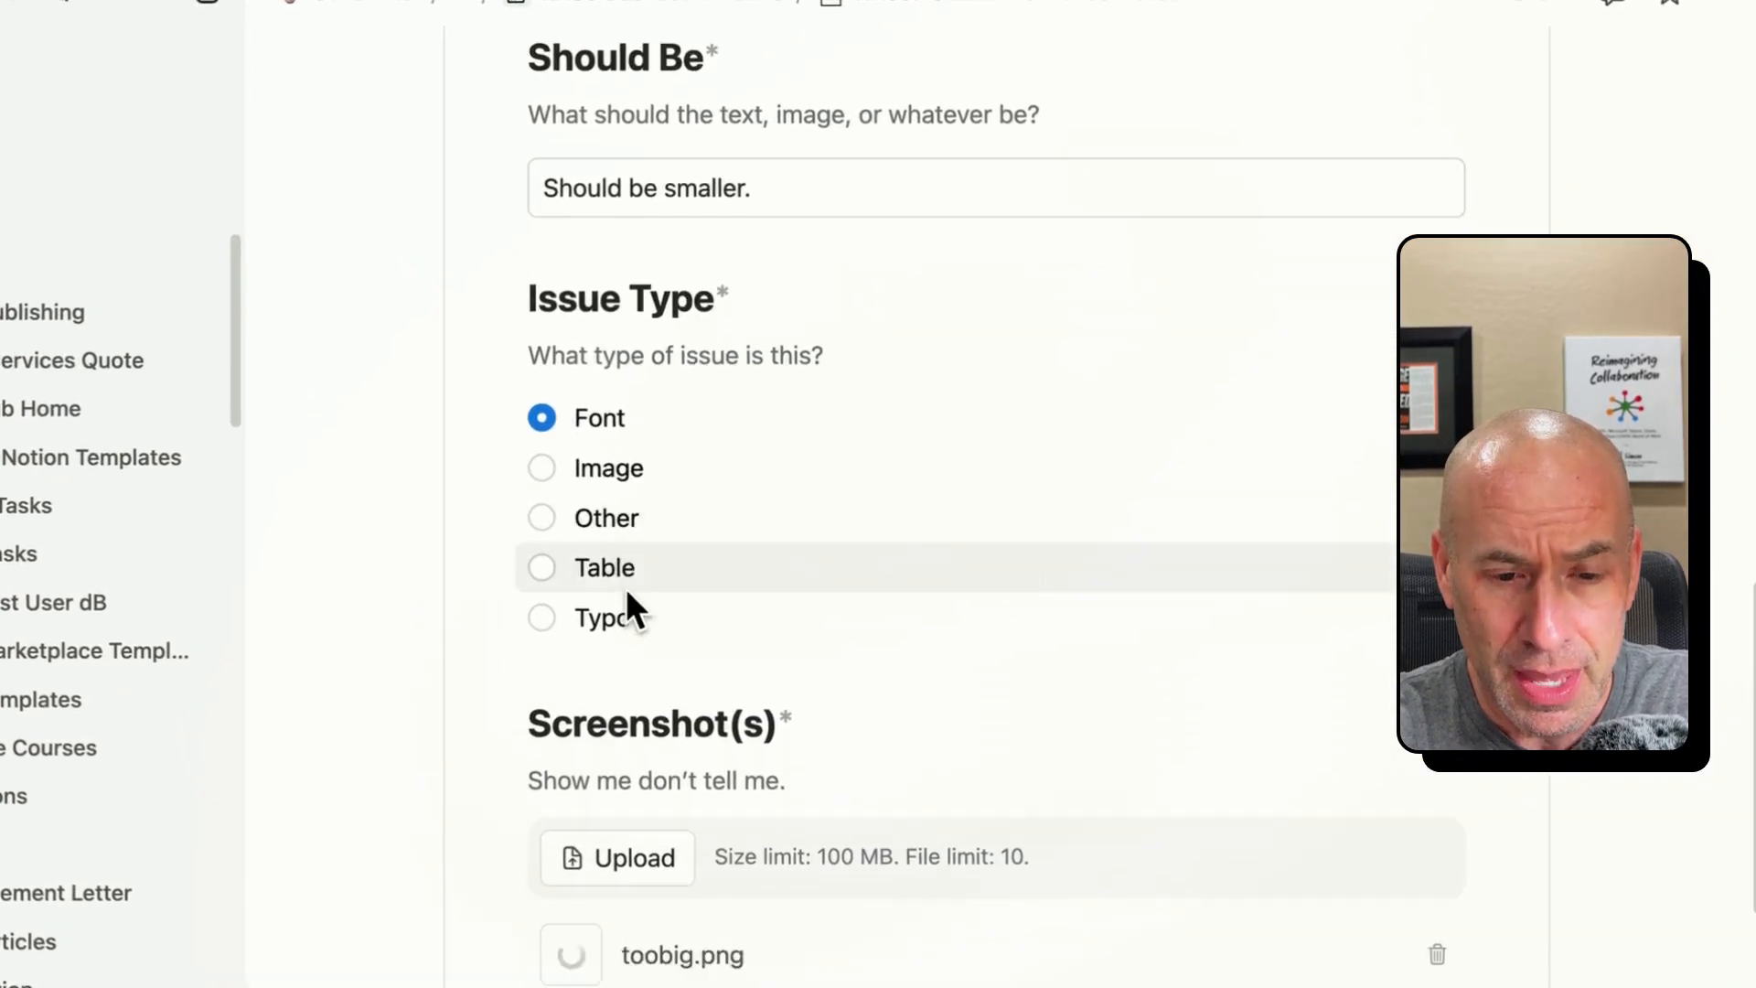
pyautogui.click(634, 834)
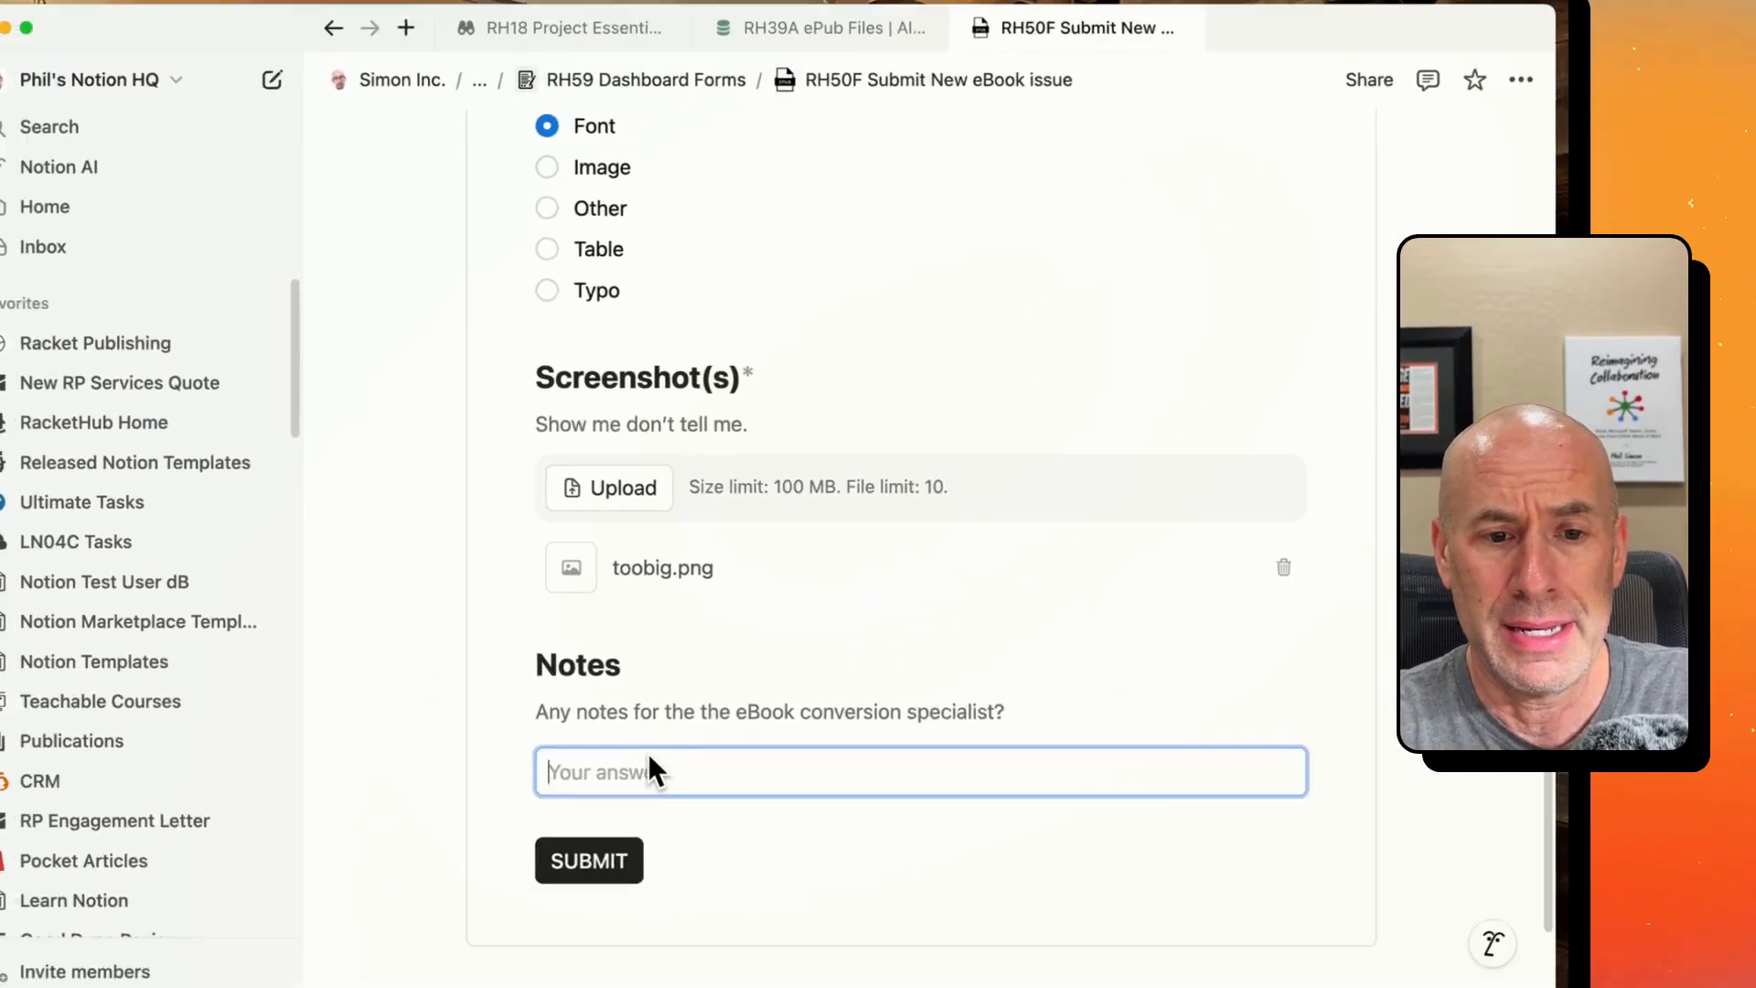
pyautogui.write('See attached.')
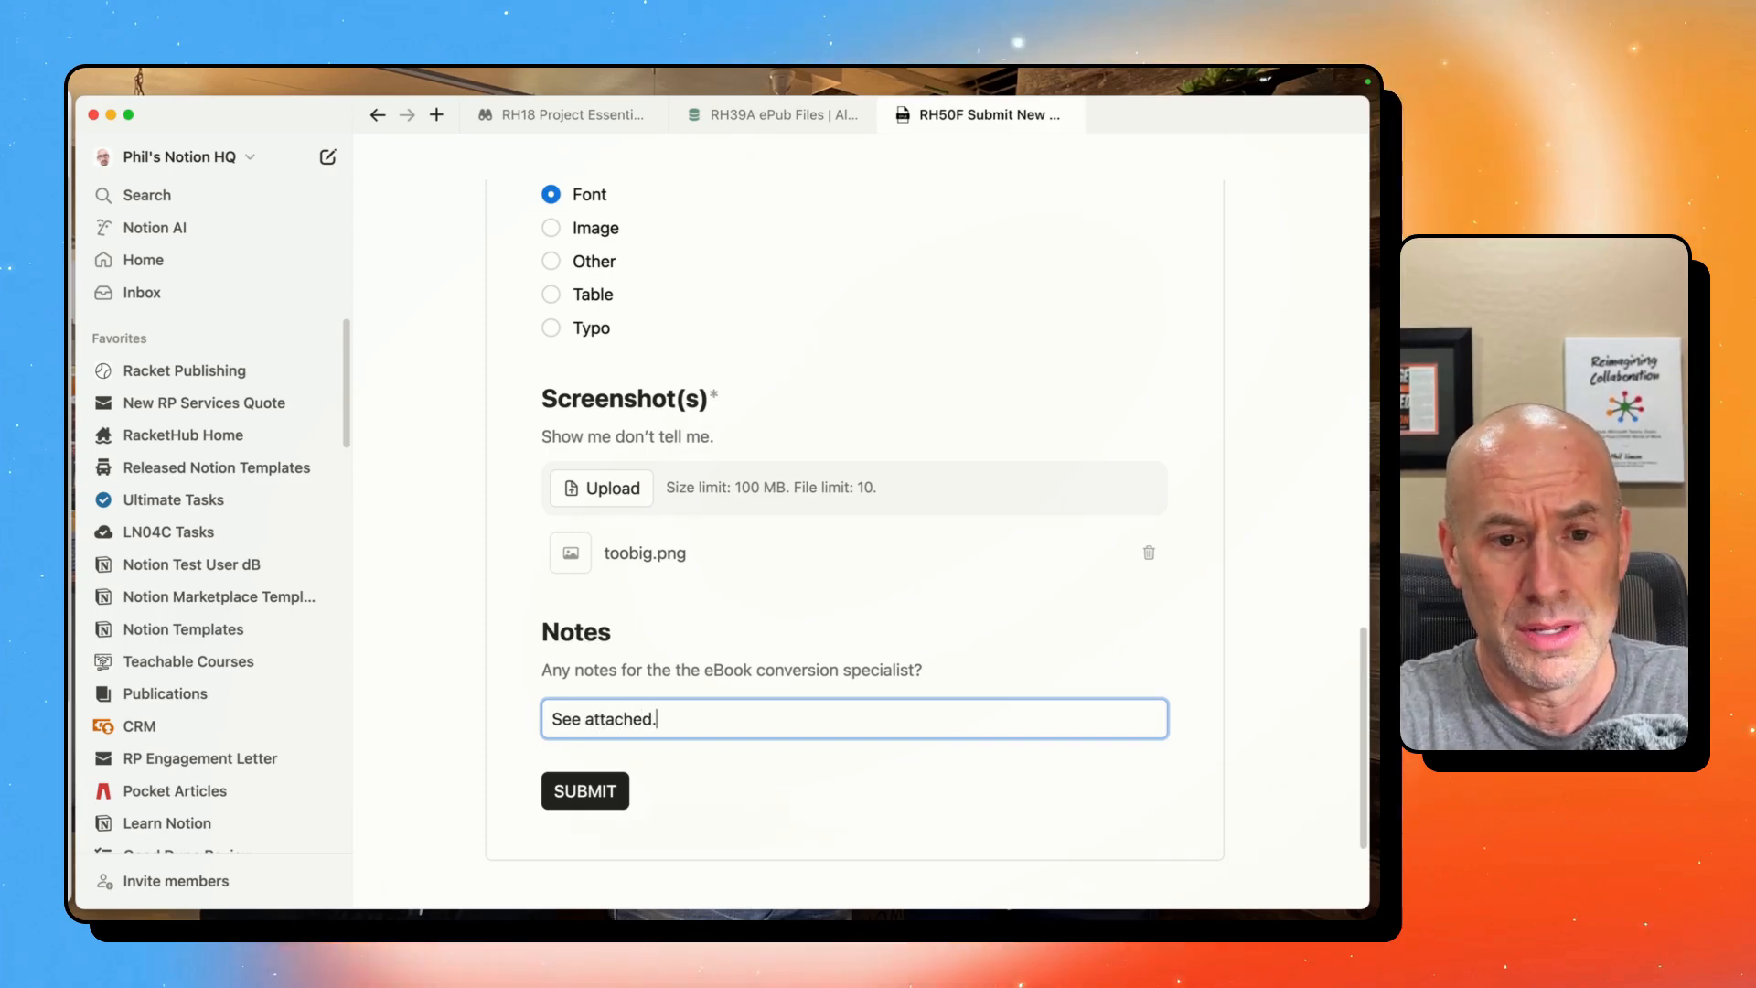
pyautogui.click(597, 787)
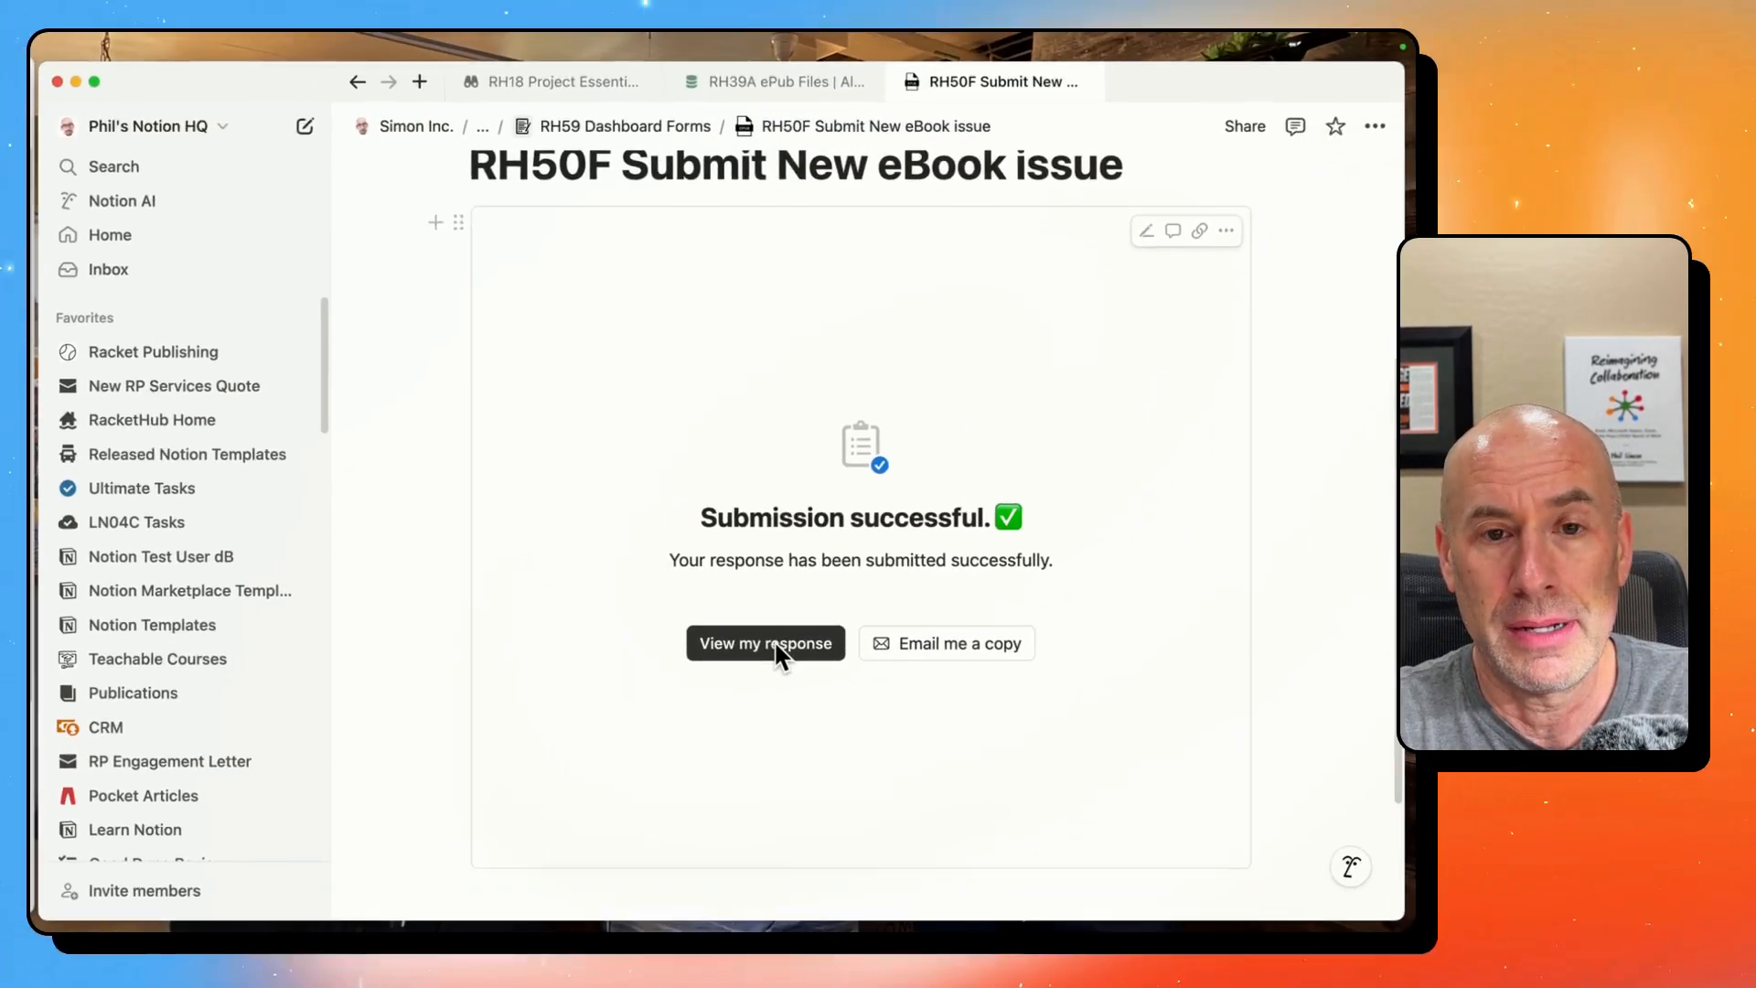
# - View the submitted response, review its properties and screenshot, and continue its body as an empty page
pyautogui.click(794, 618)
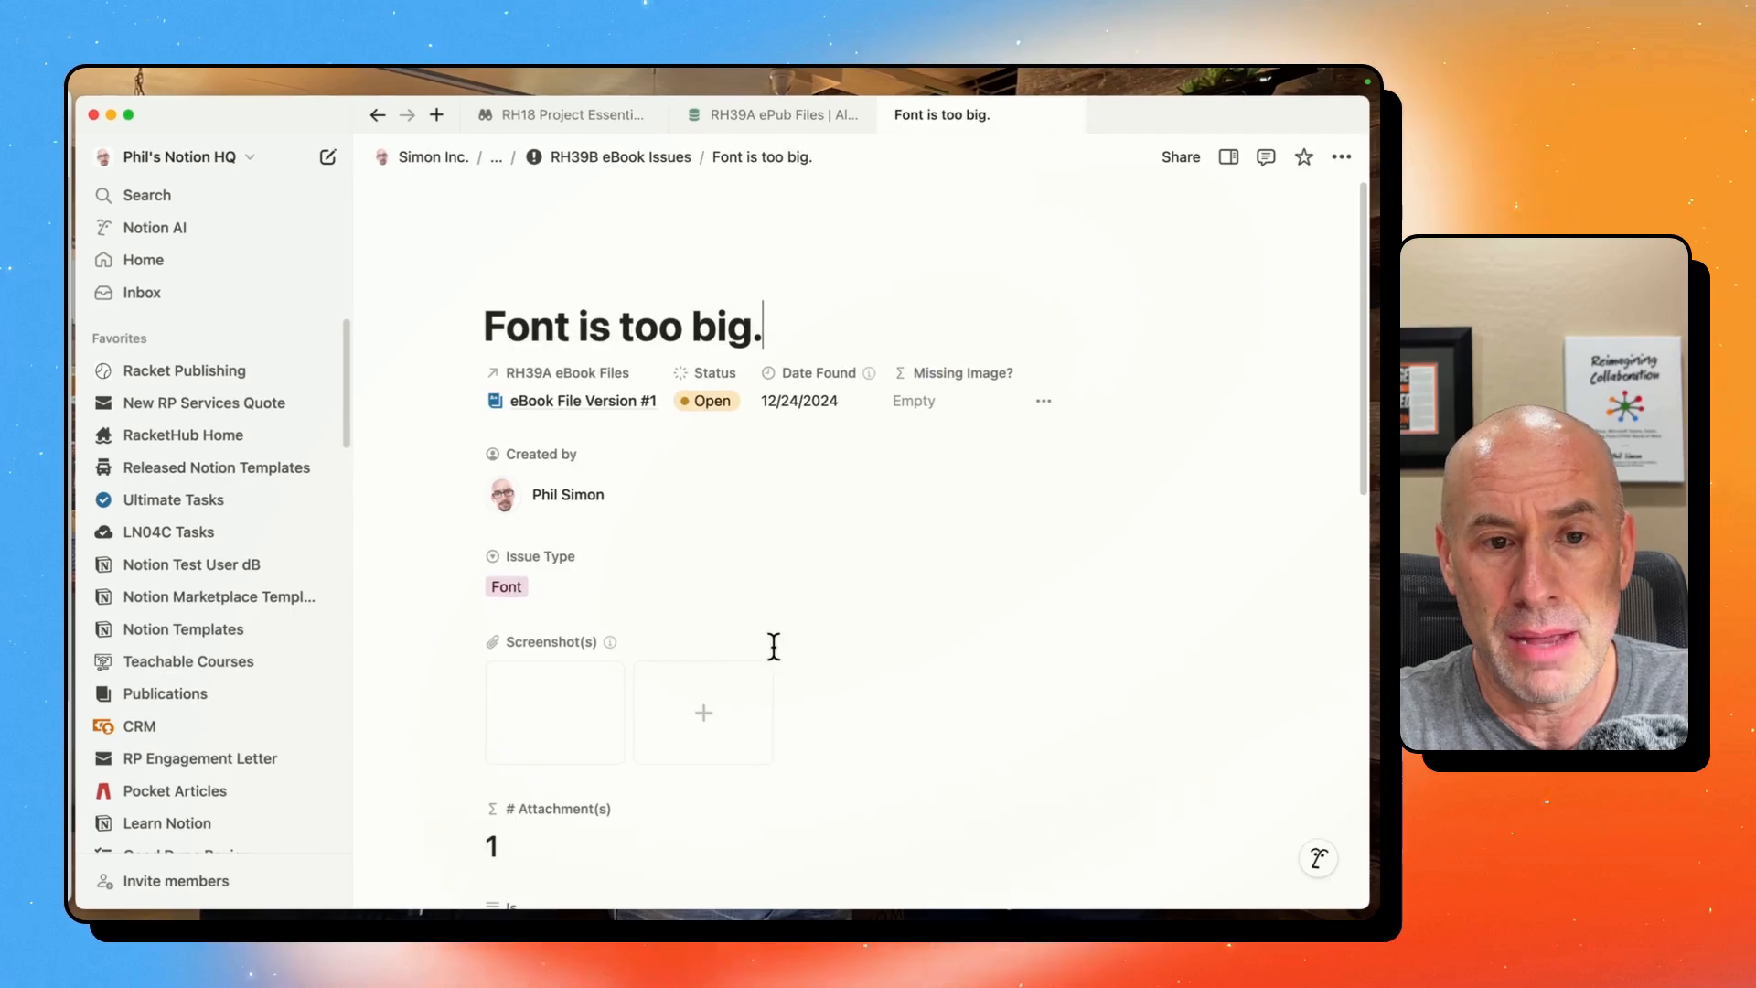
pyautogui.scroll(-2, 728, 611)
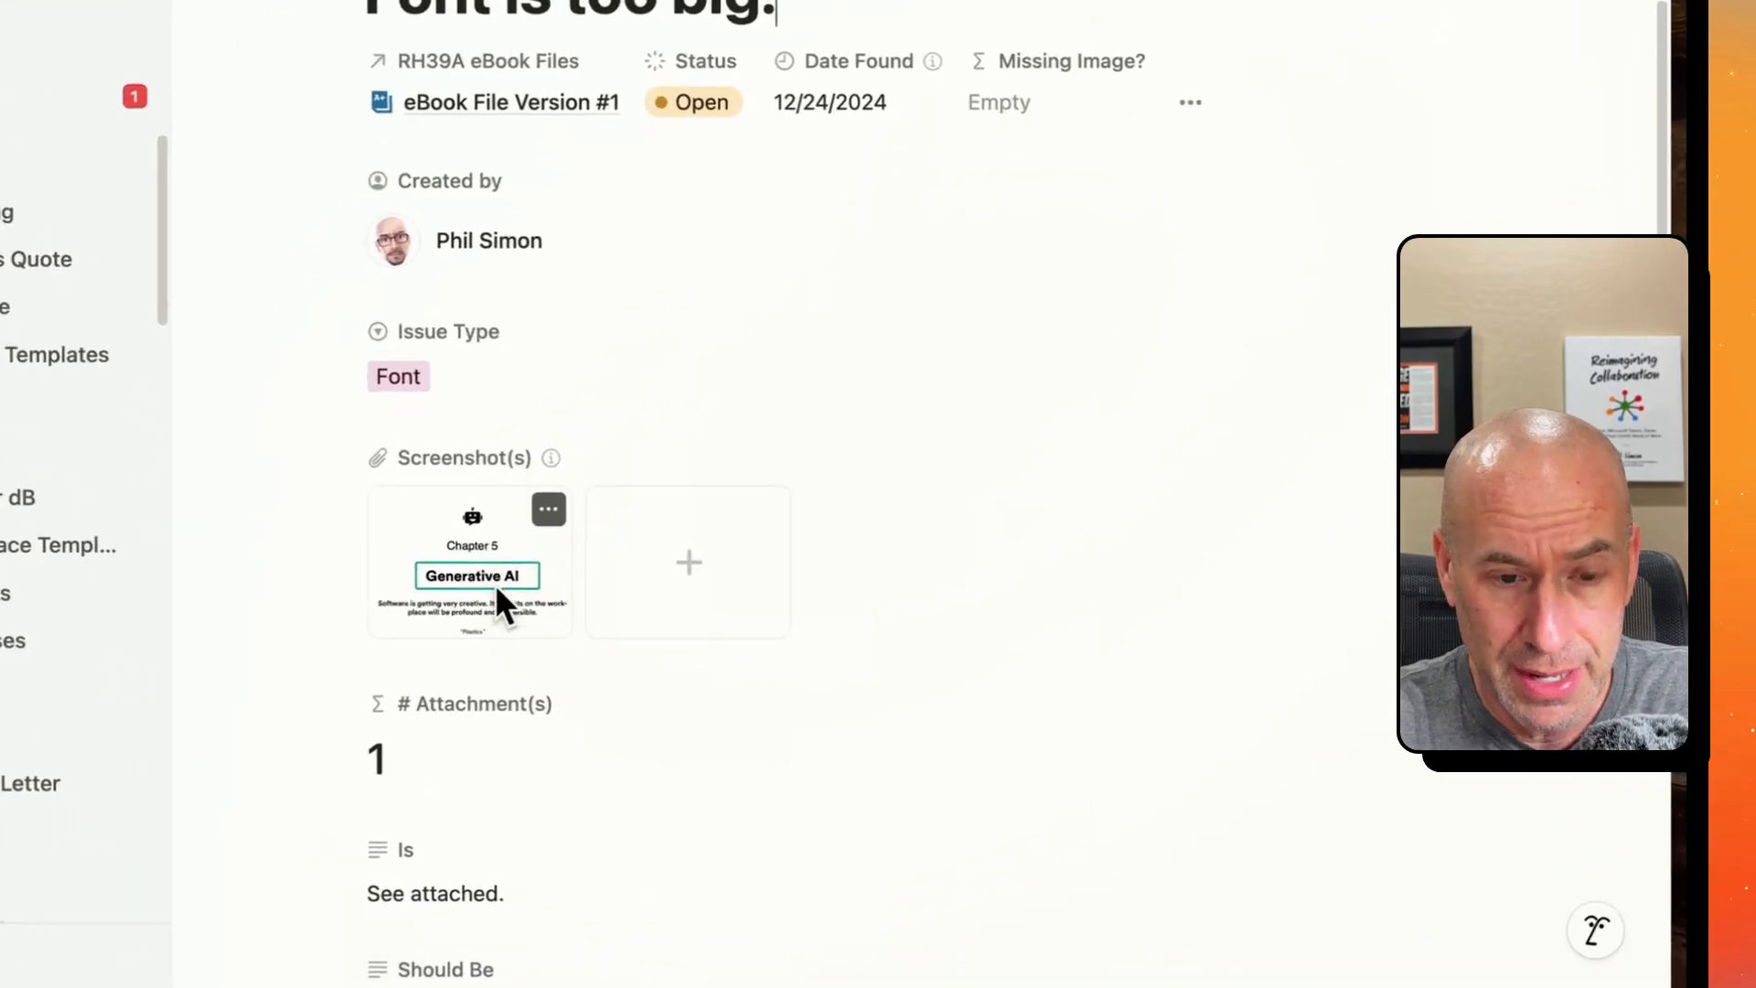
pyautogui.scroll(-5, 566, 764)
pyautogui.scroll(-2, 489, 782)
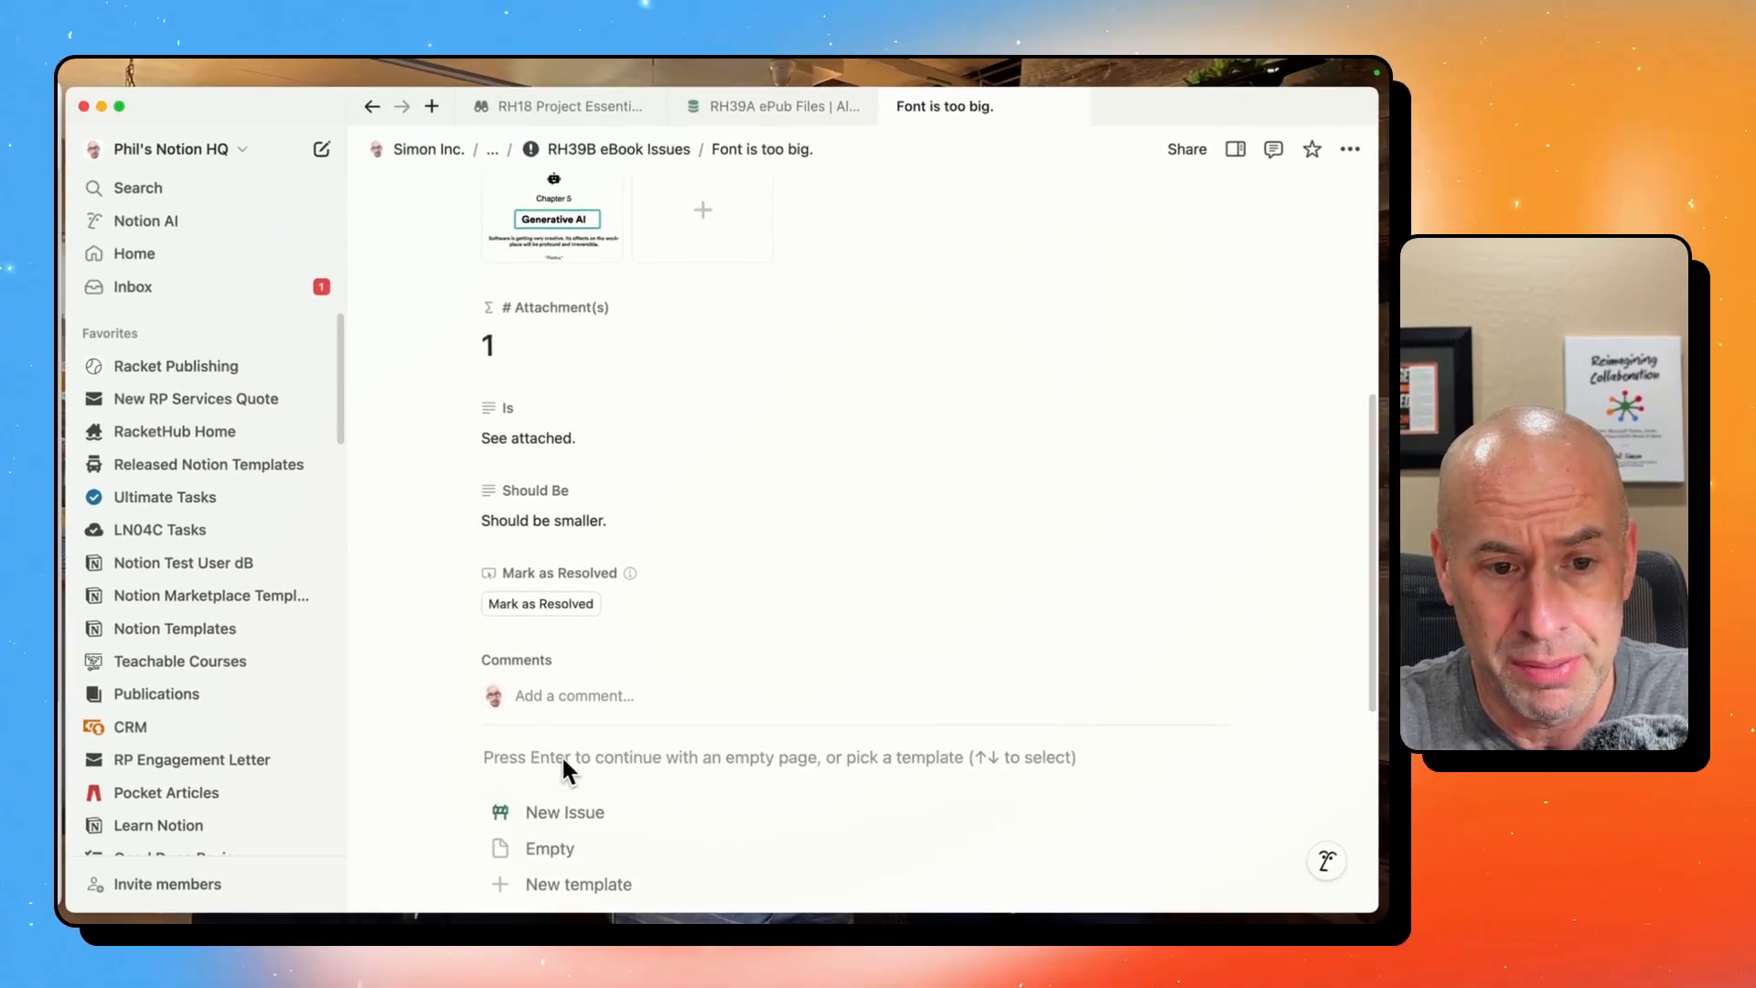
pyautogui.press('Return')
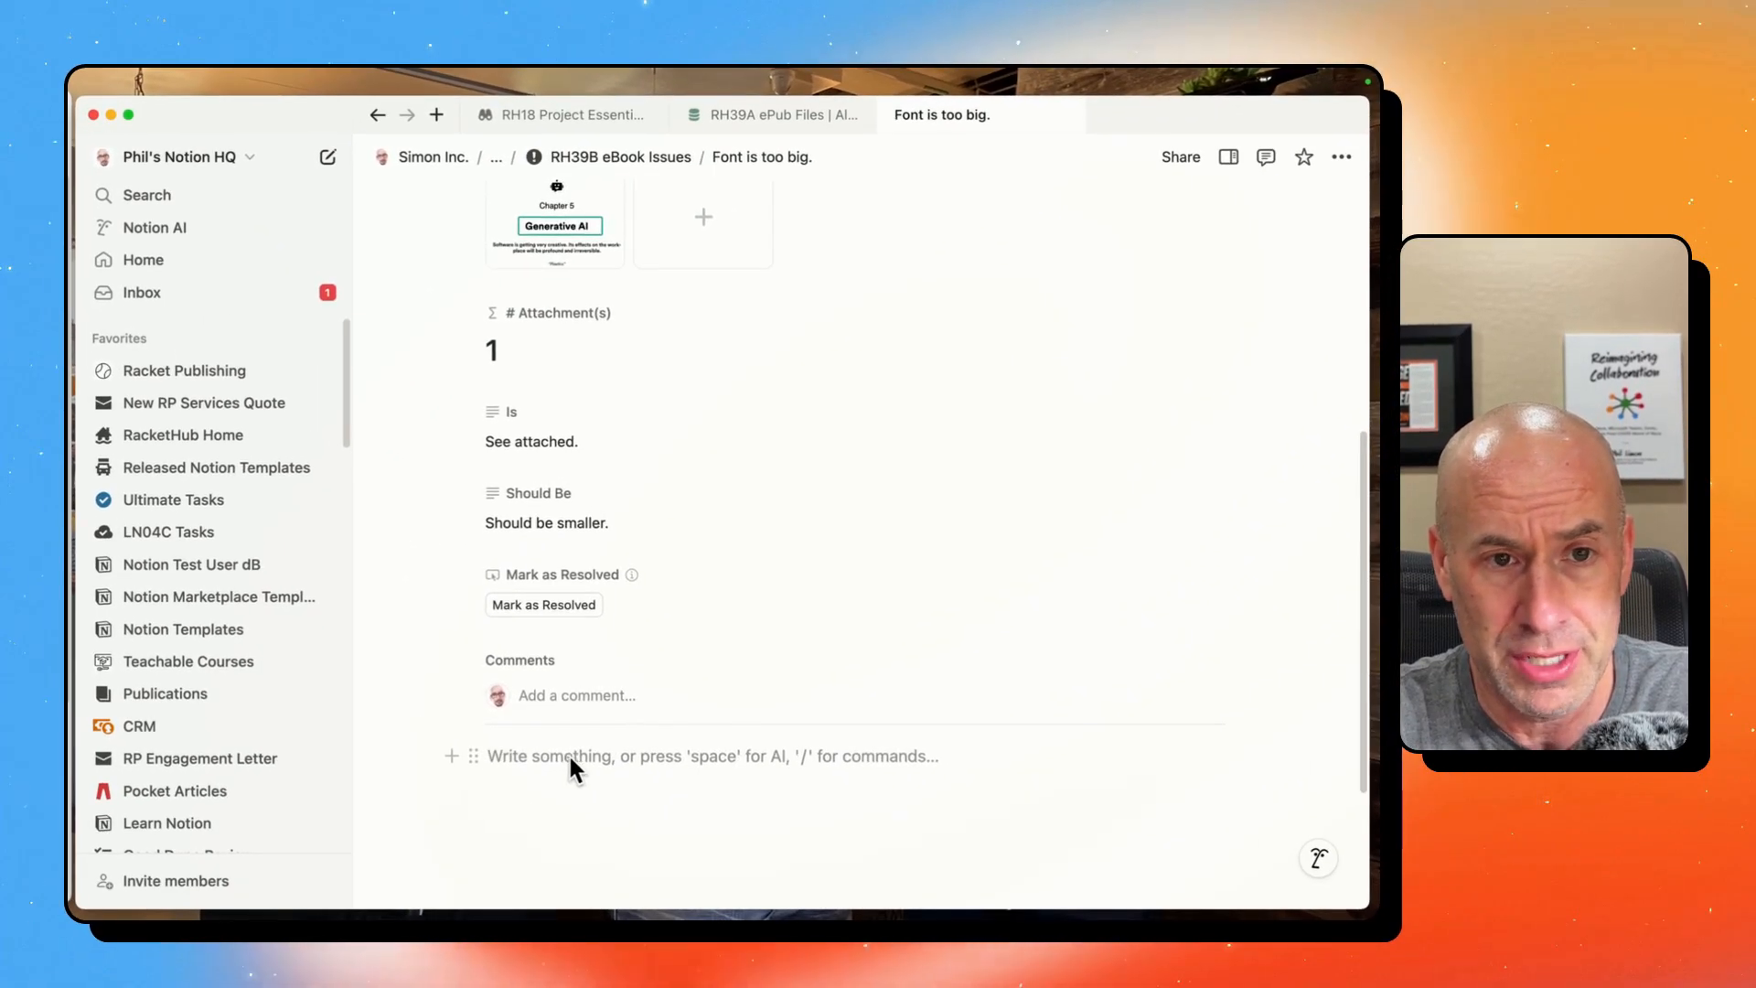
pyautogui.scroll(6, 571, 745)
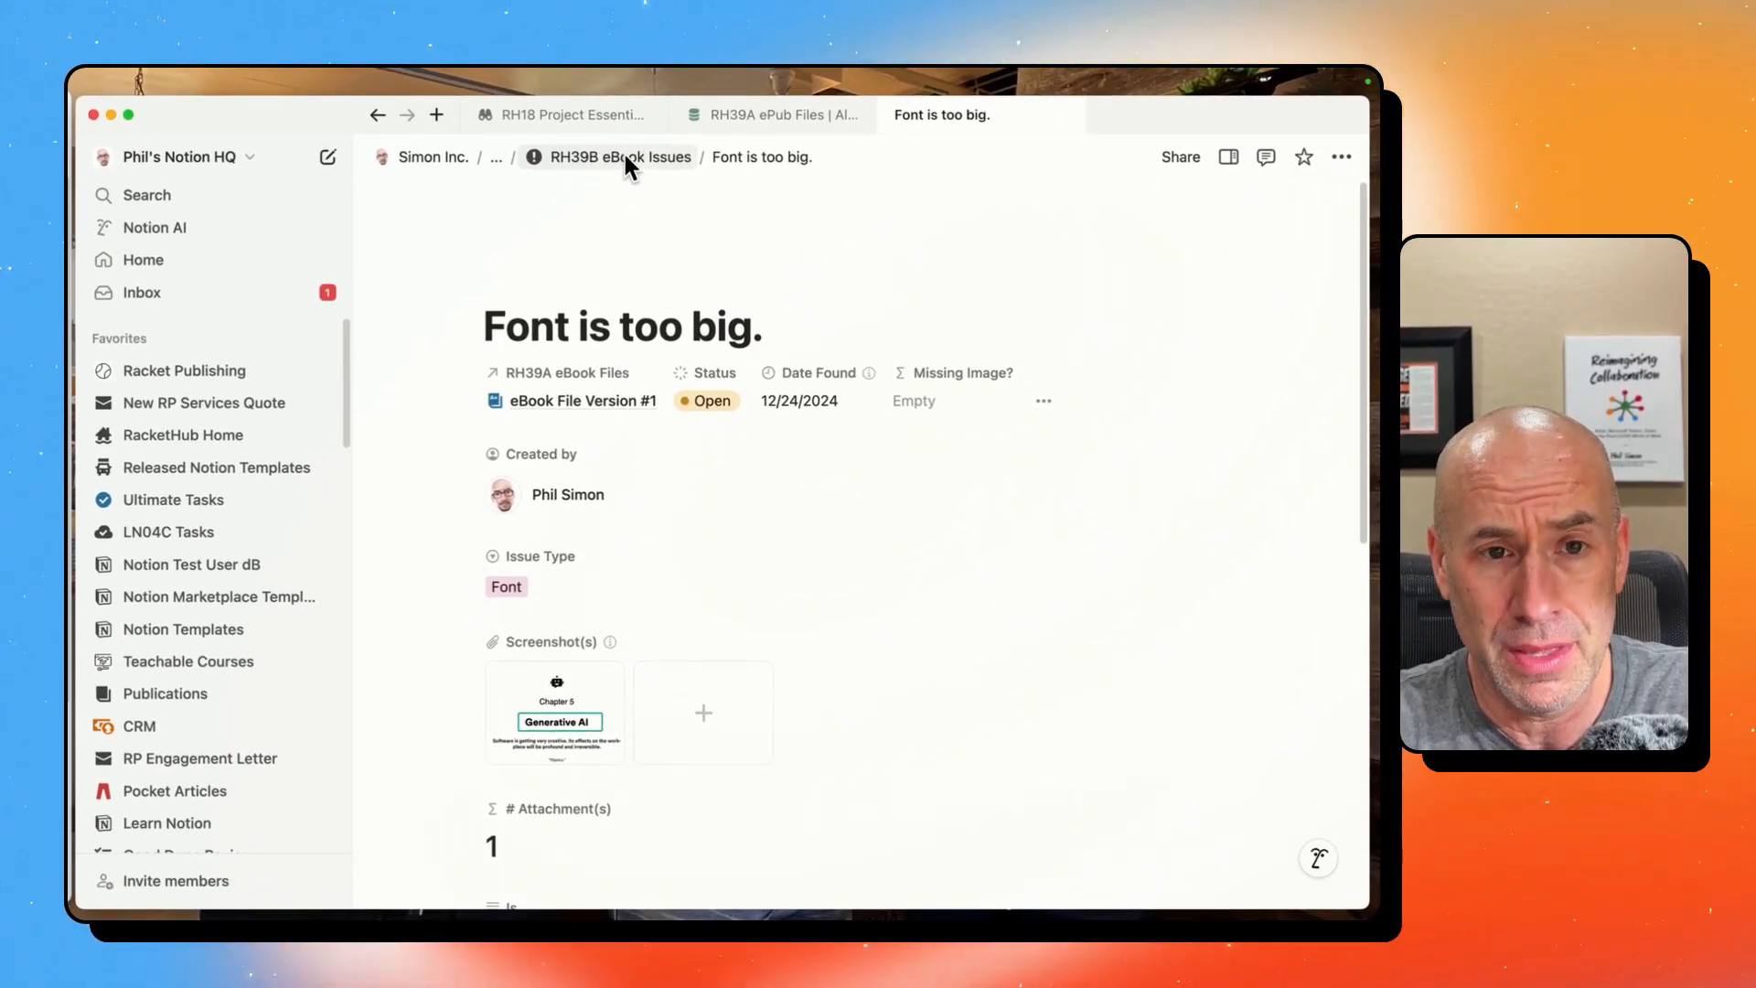
# - Go to the RH39B eBook Issues database and read the new-issue notification in the inbox
pyautogui.click(623, 150)
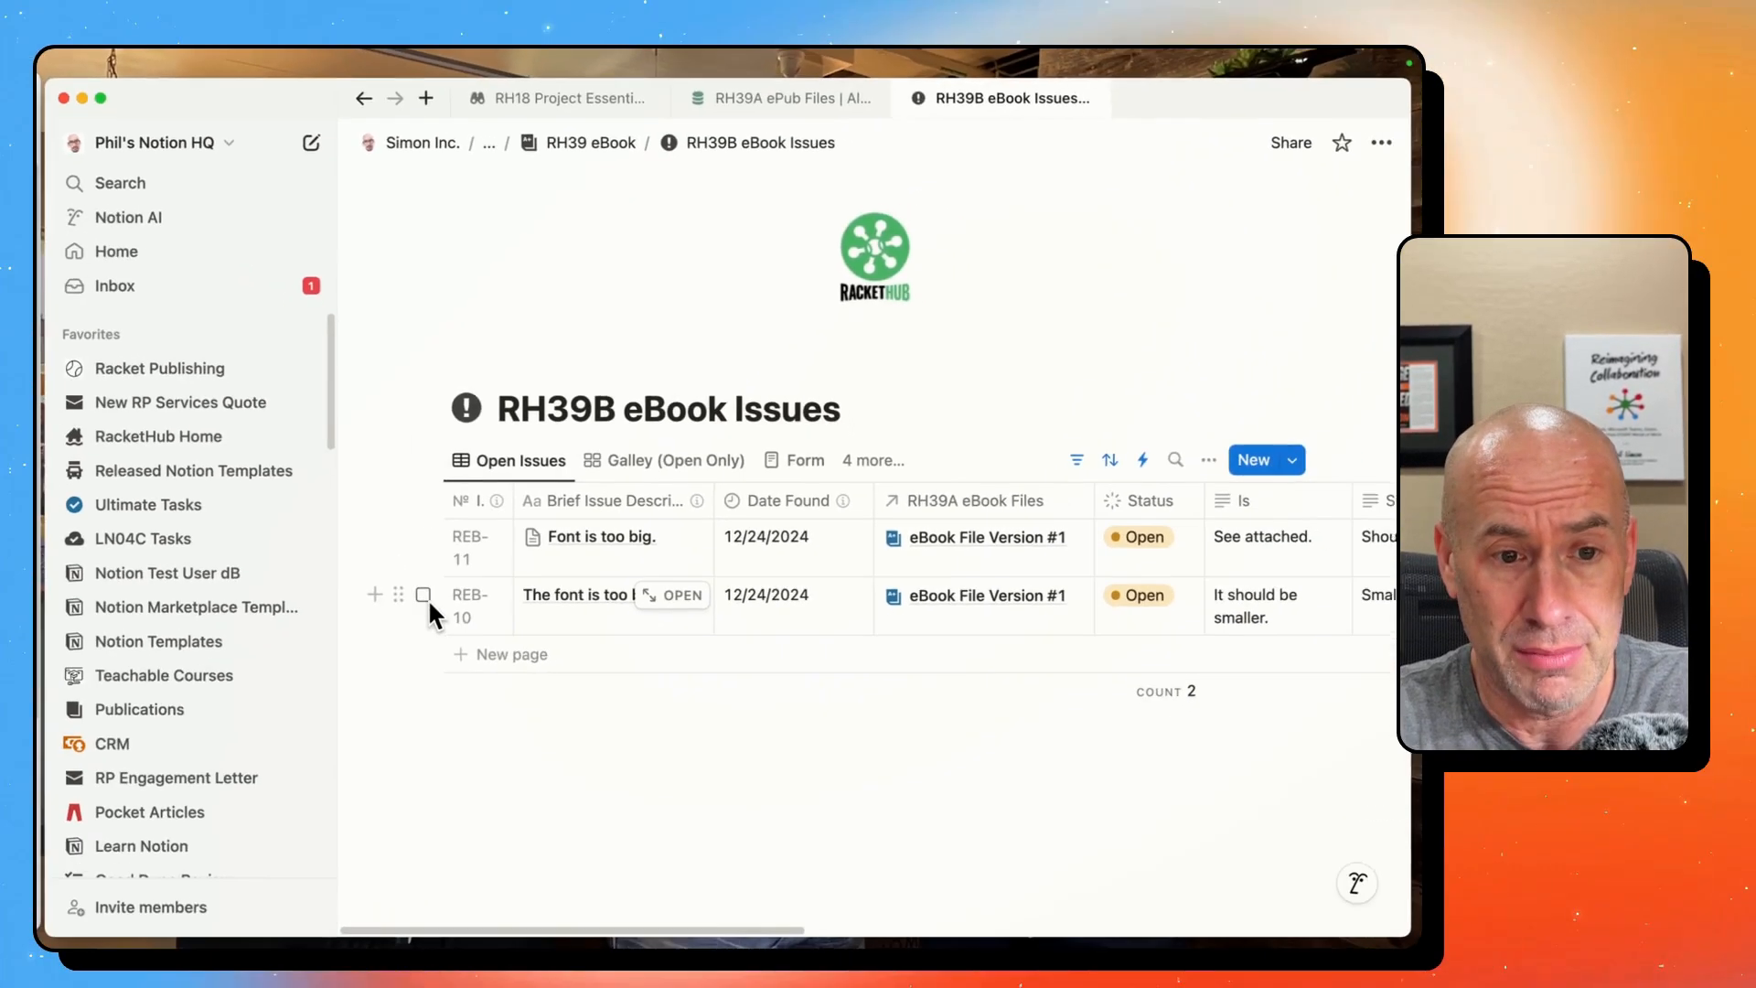
pyautogui.click(335, 678)
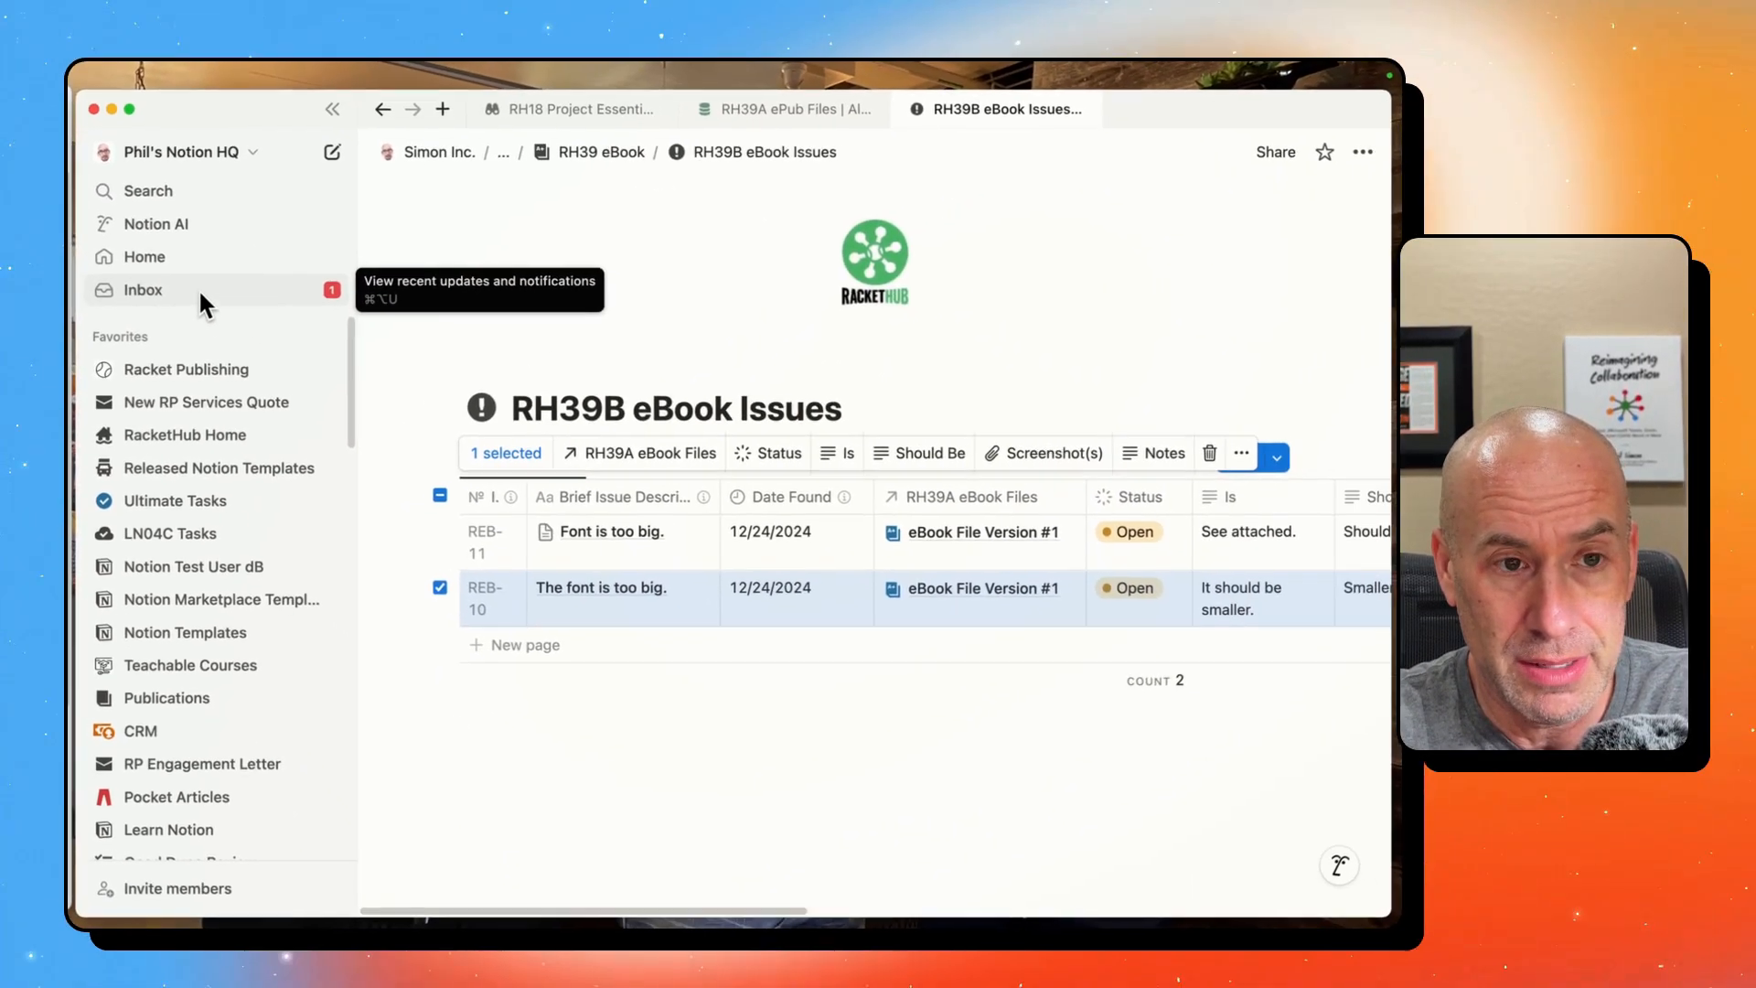
pyautogui.click(200, 293)
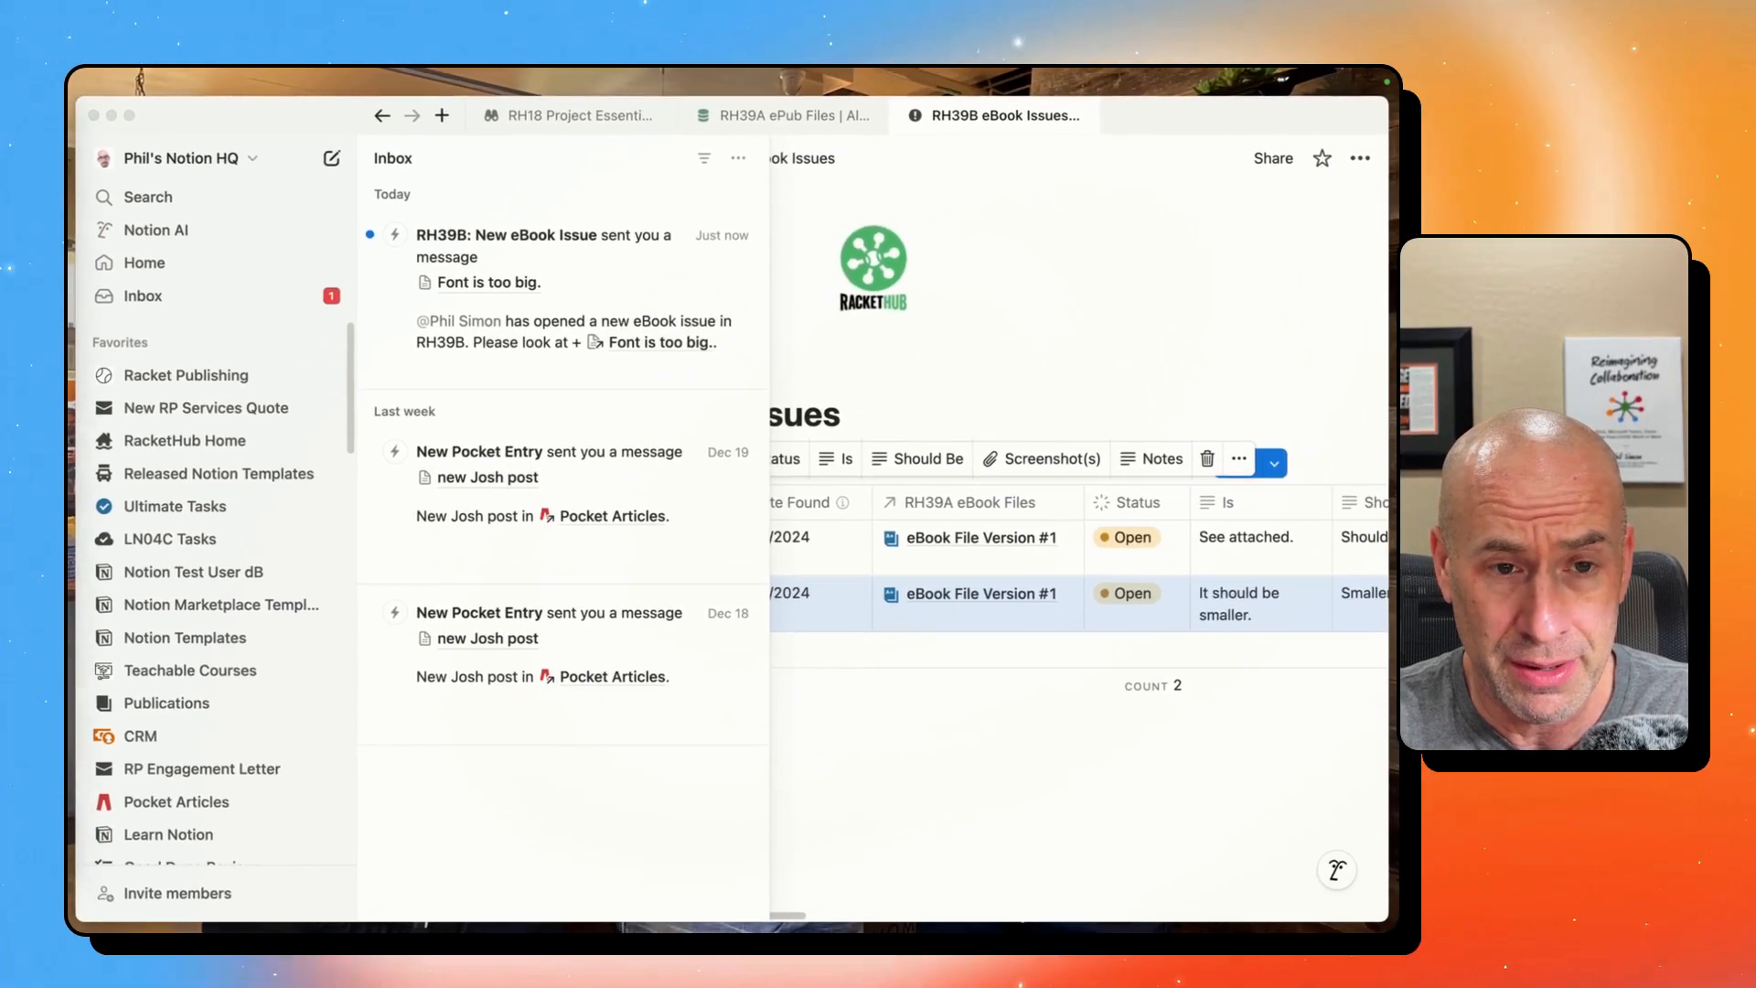
pyautogui.click(1104, 309)
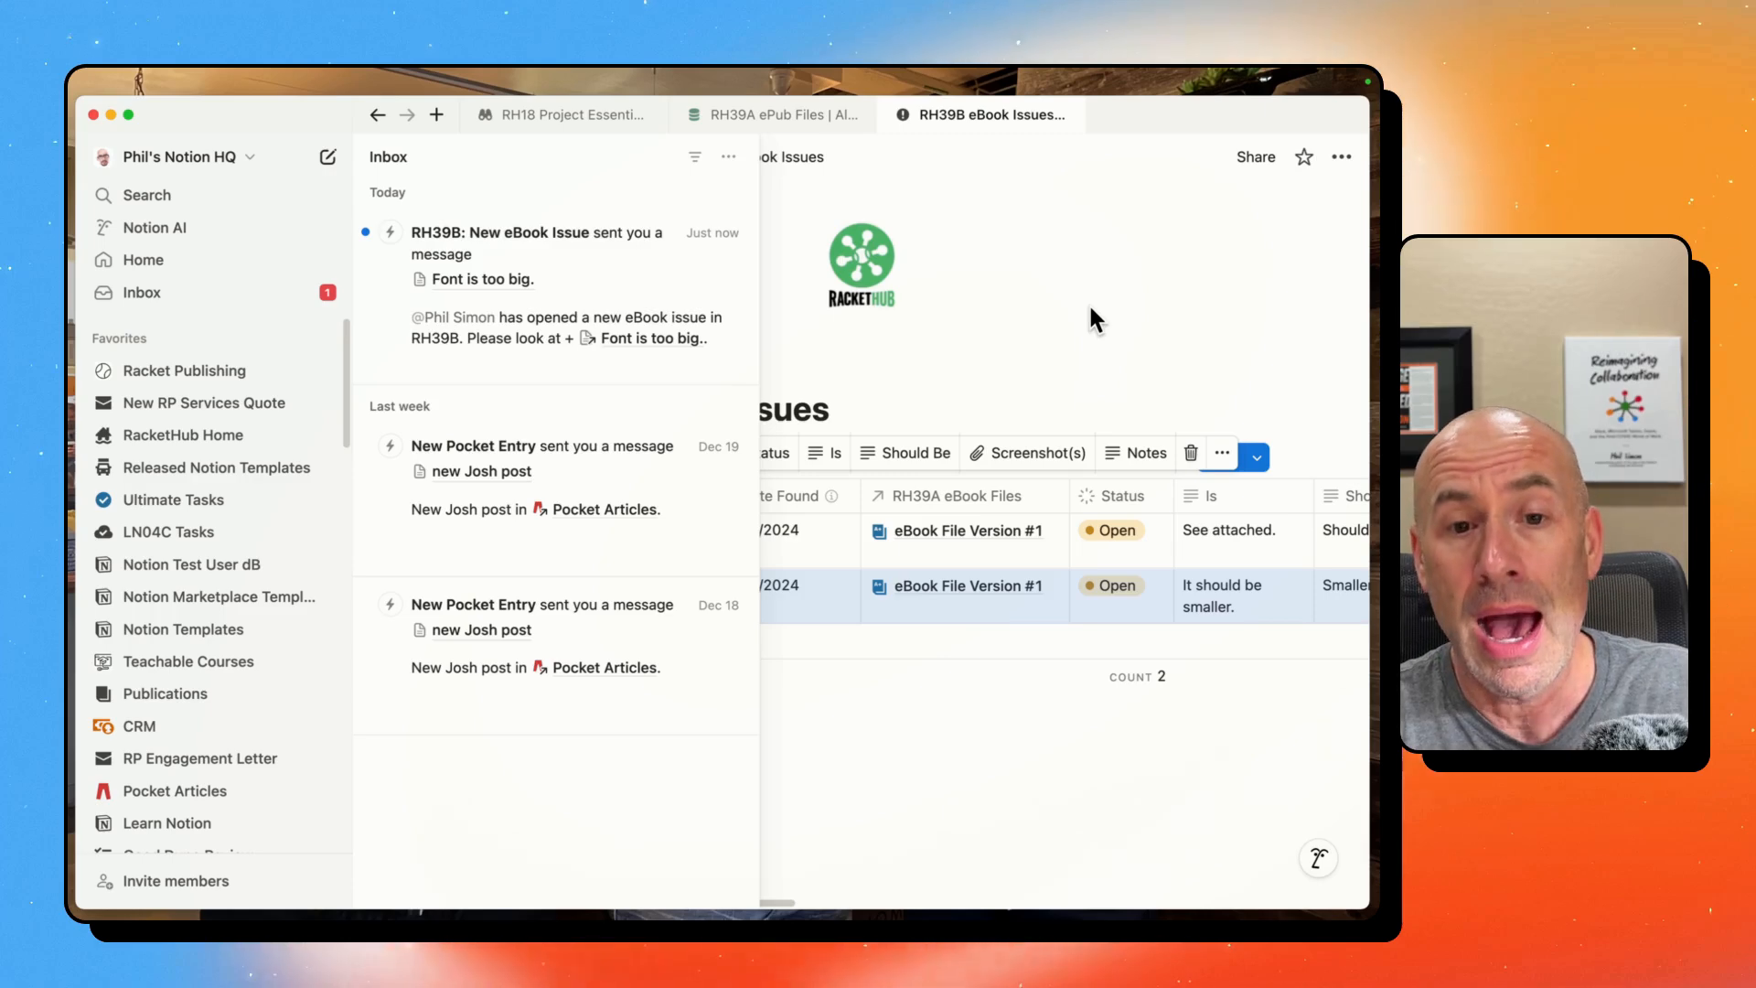
pyautogui.click(1088, 311)
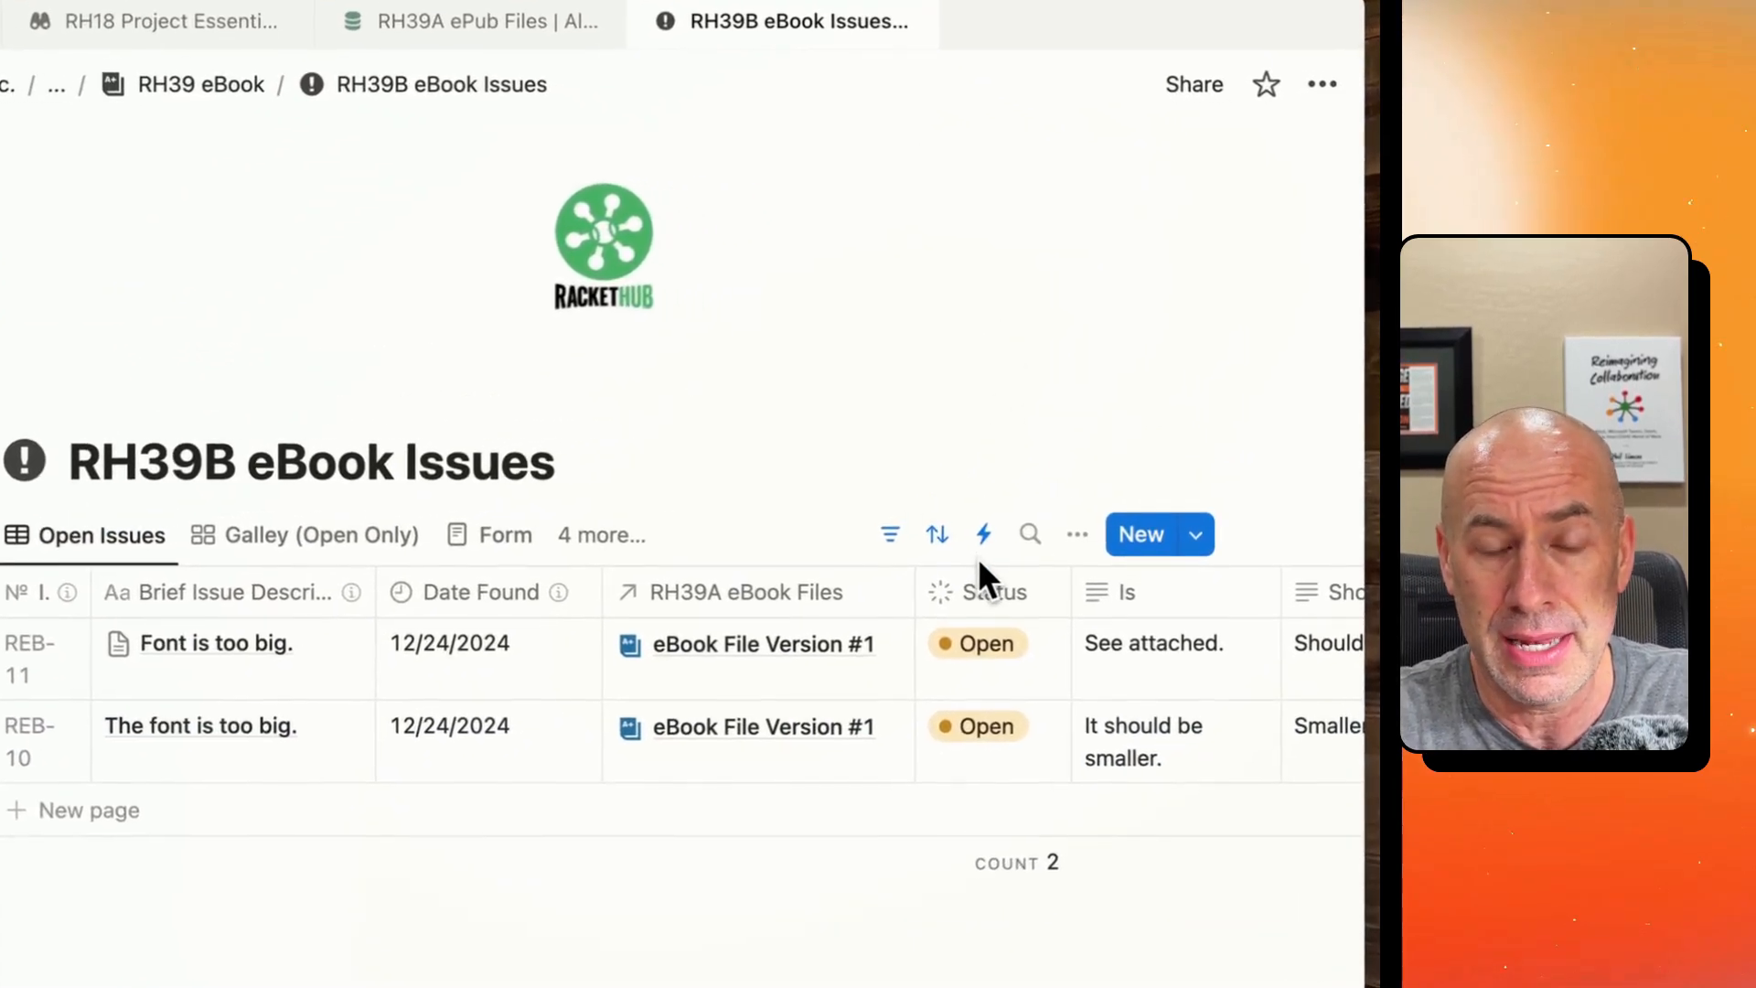
# - Open the "RH39B: New eBook Issue" automation and examine its trigger, rh392 variable formula and notification message
pyautogui.click(983, 538)
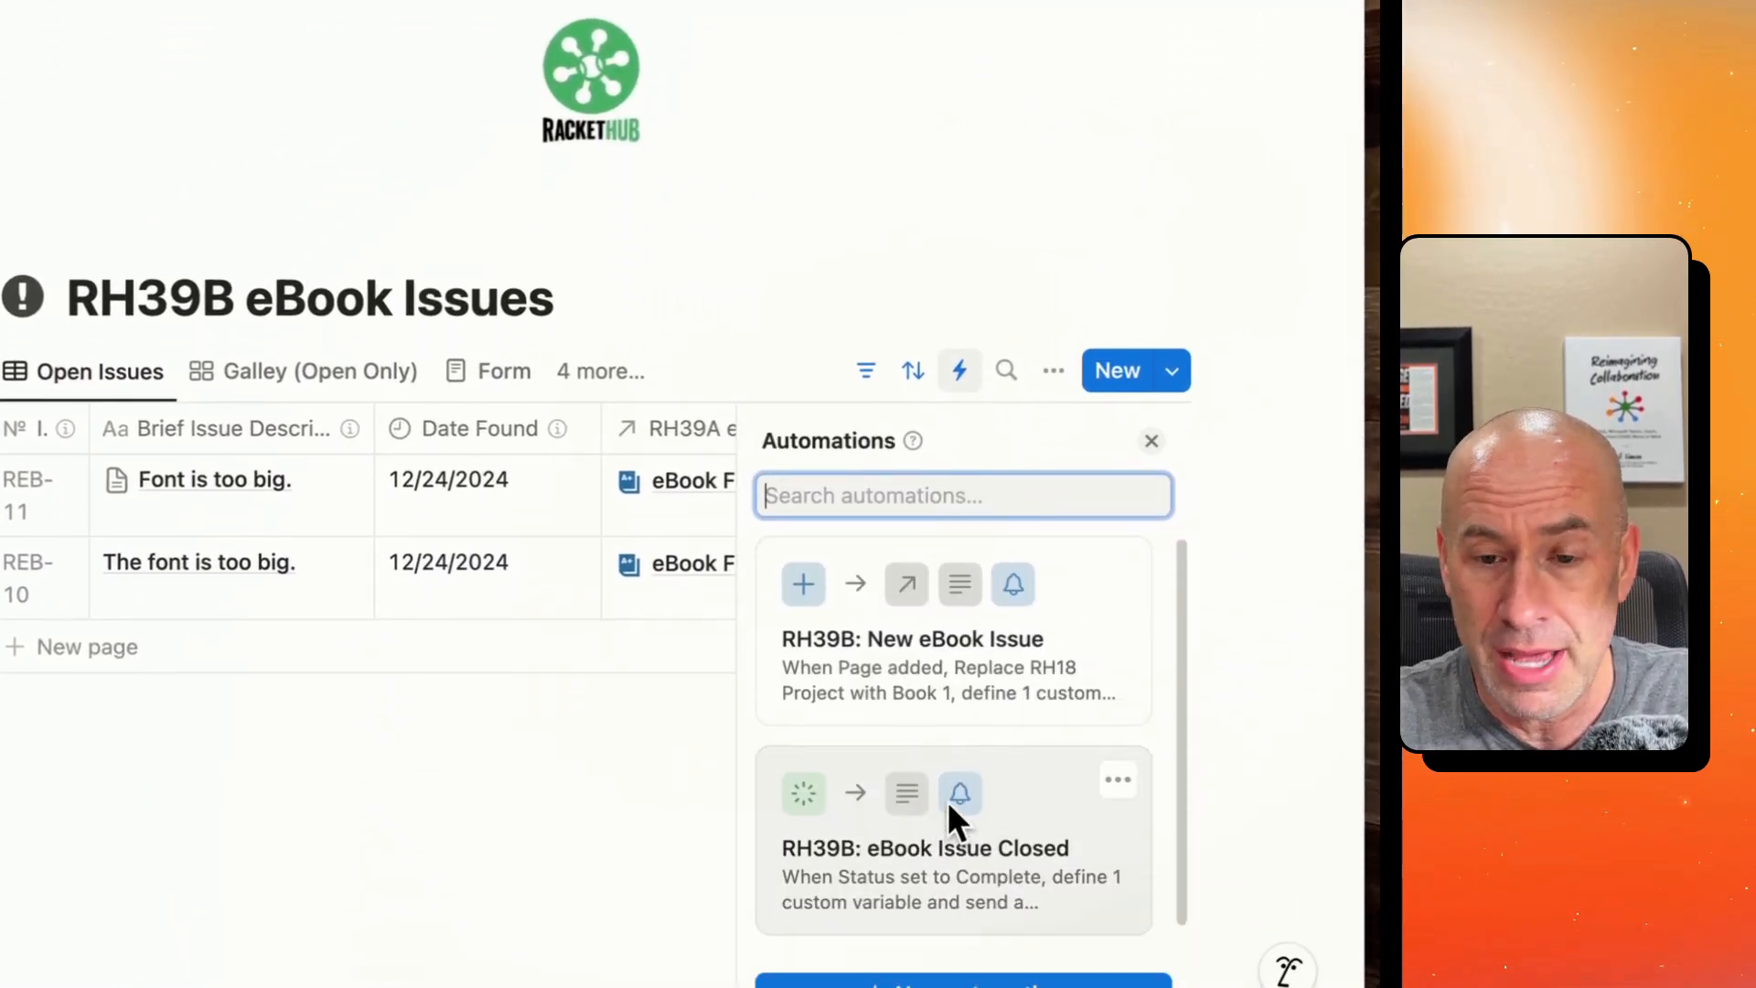
pyautogui.click(1027, 659)
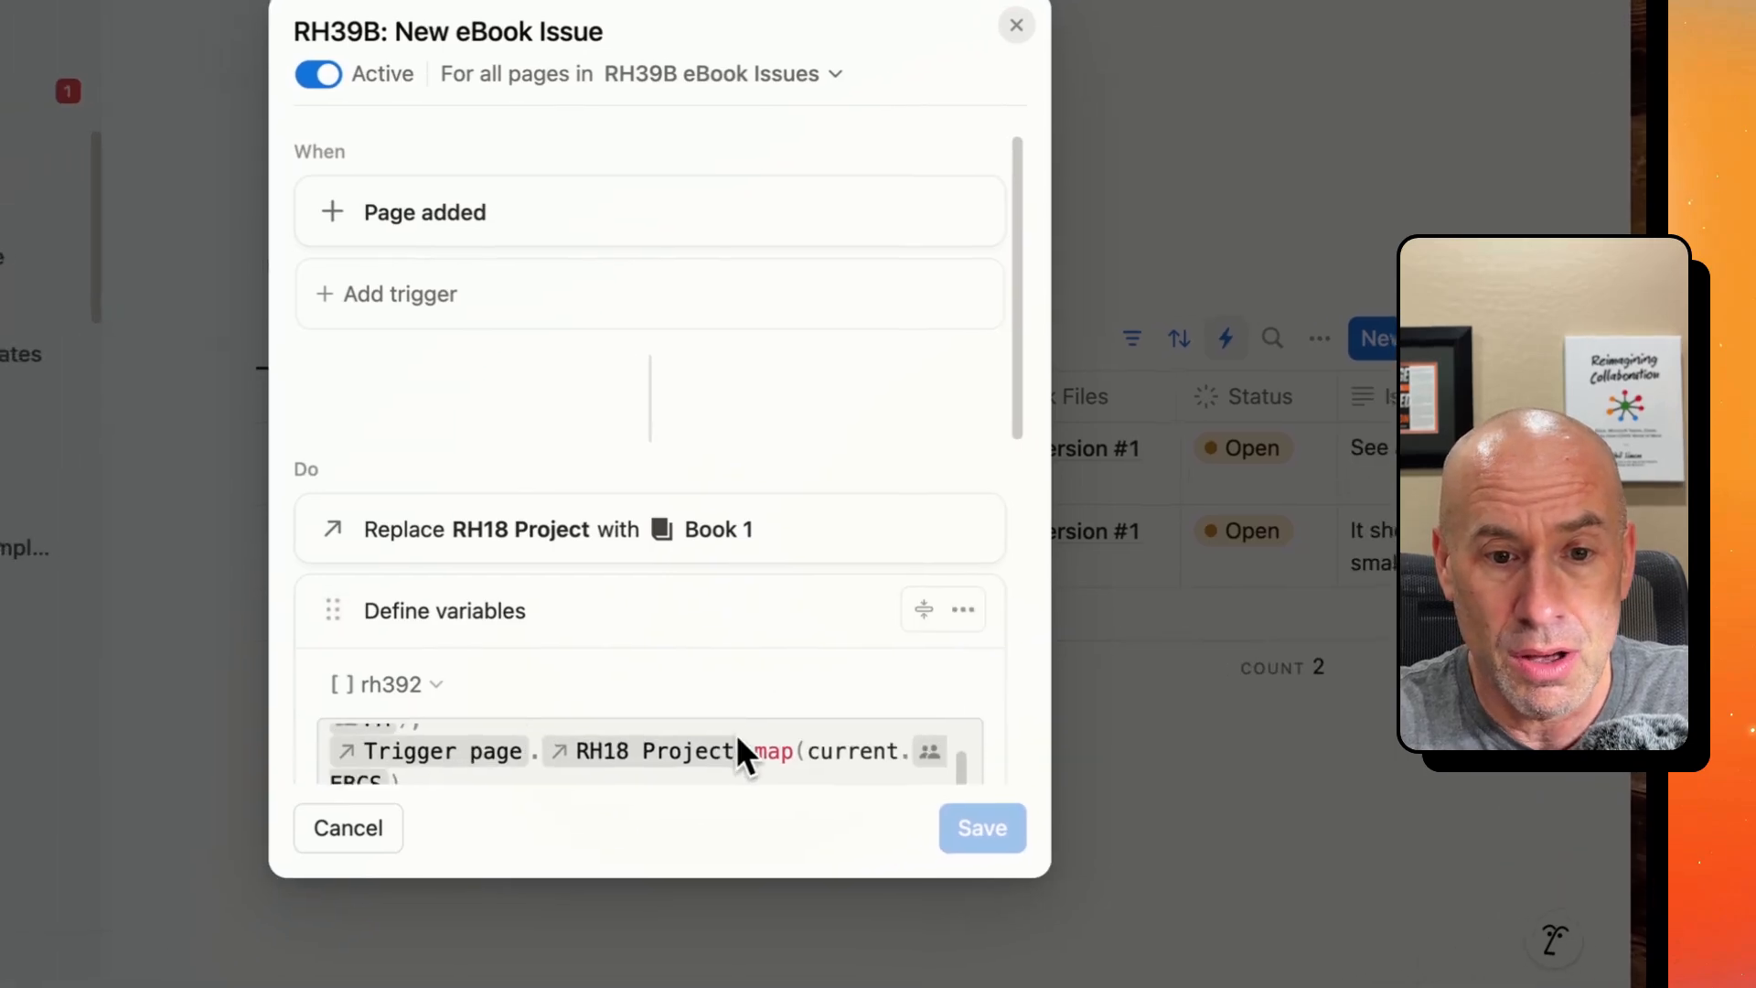
pyautogui.scroll(-5, 735, 734)
pyautogui.scroll(-4, 657, 488)
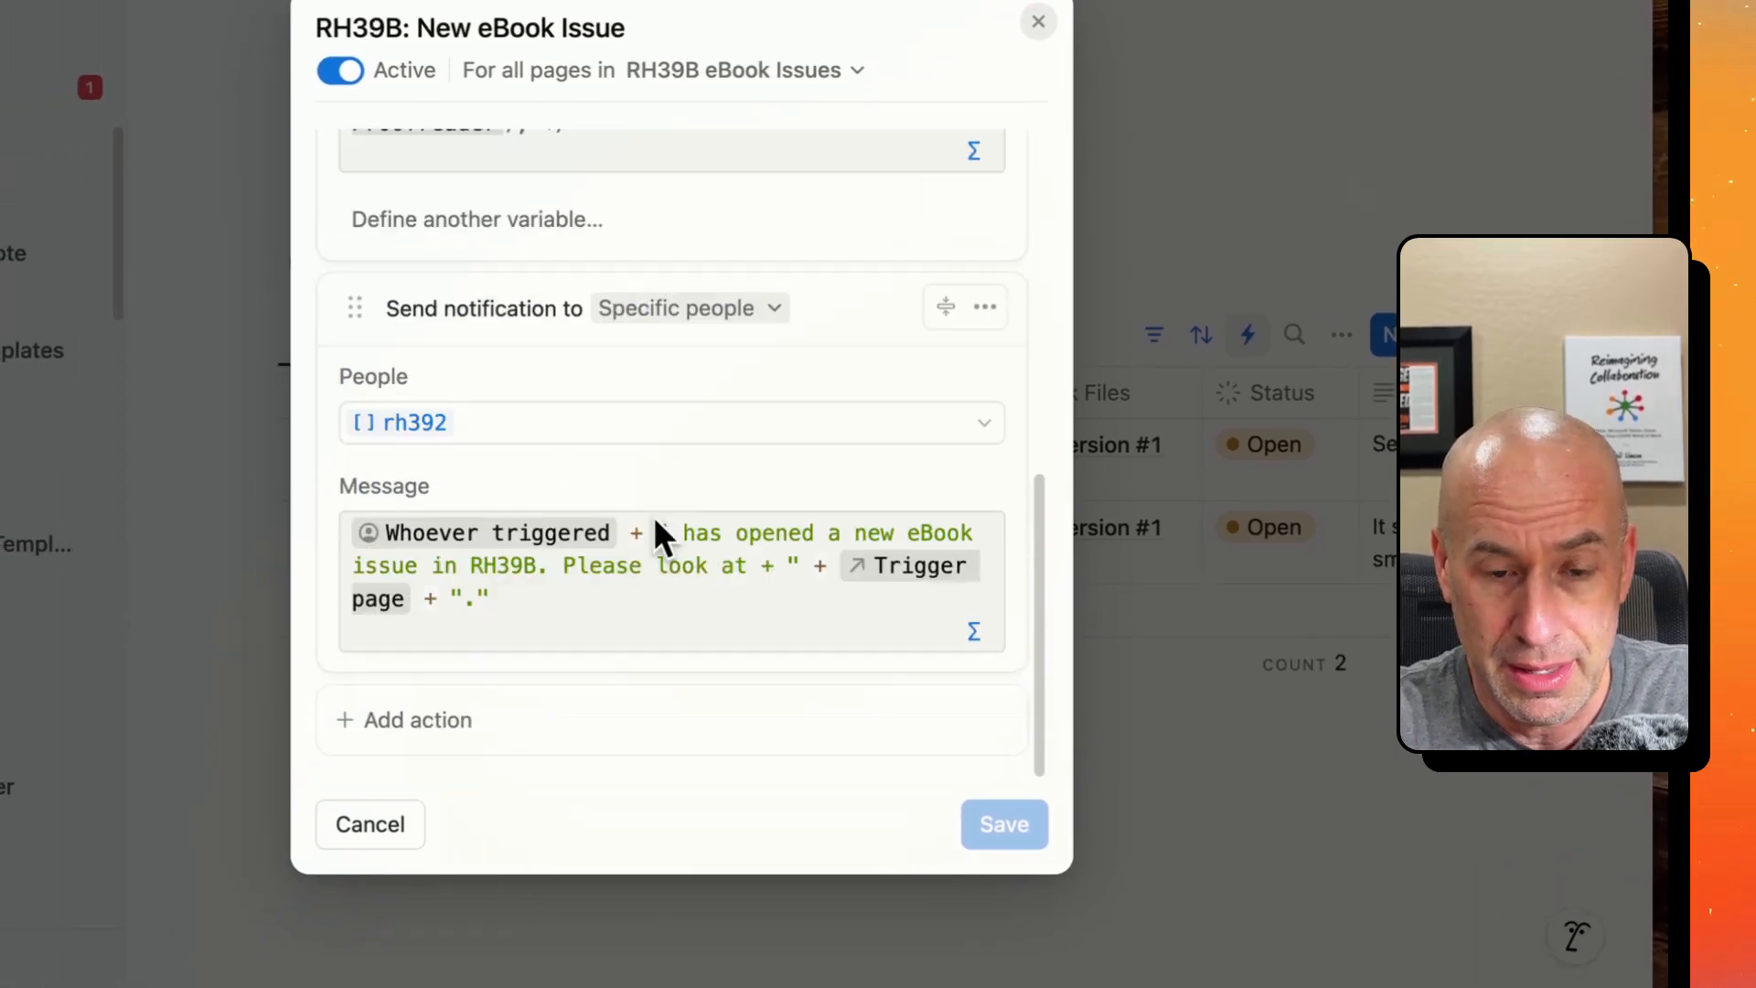
pyautogui.scroll(3, 647, 561)
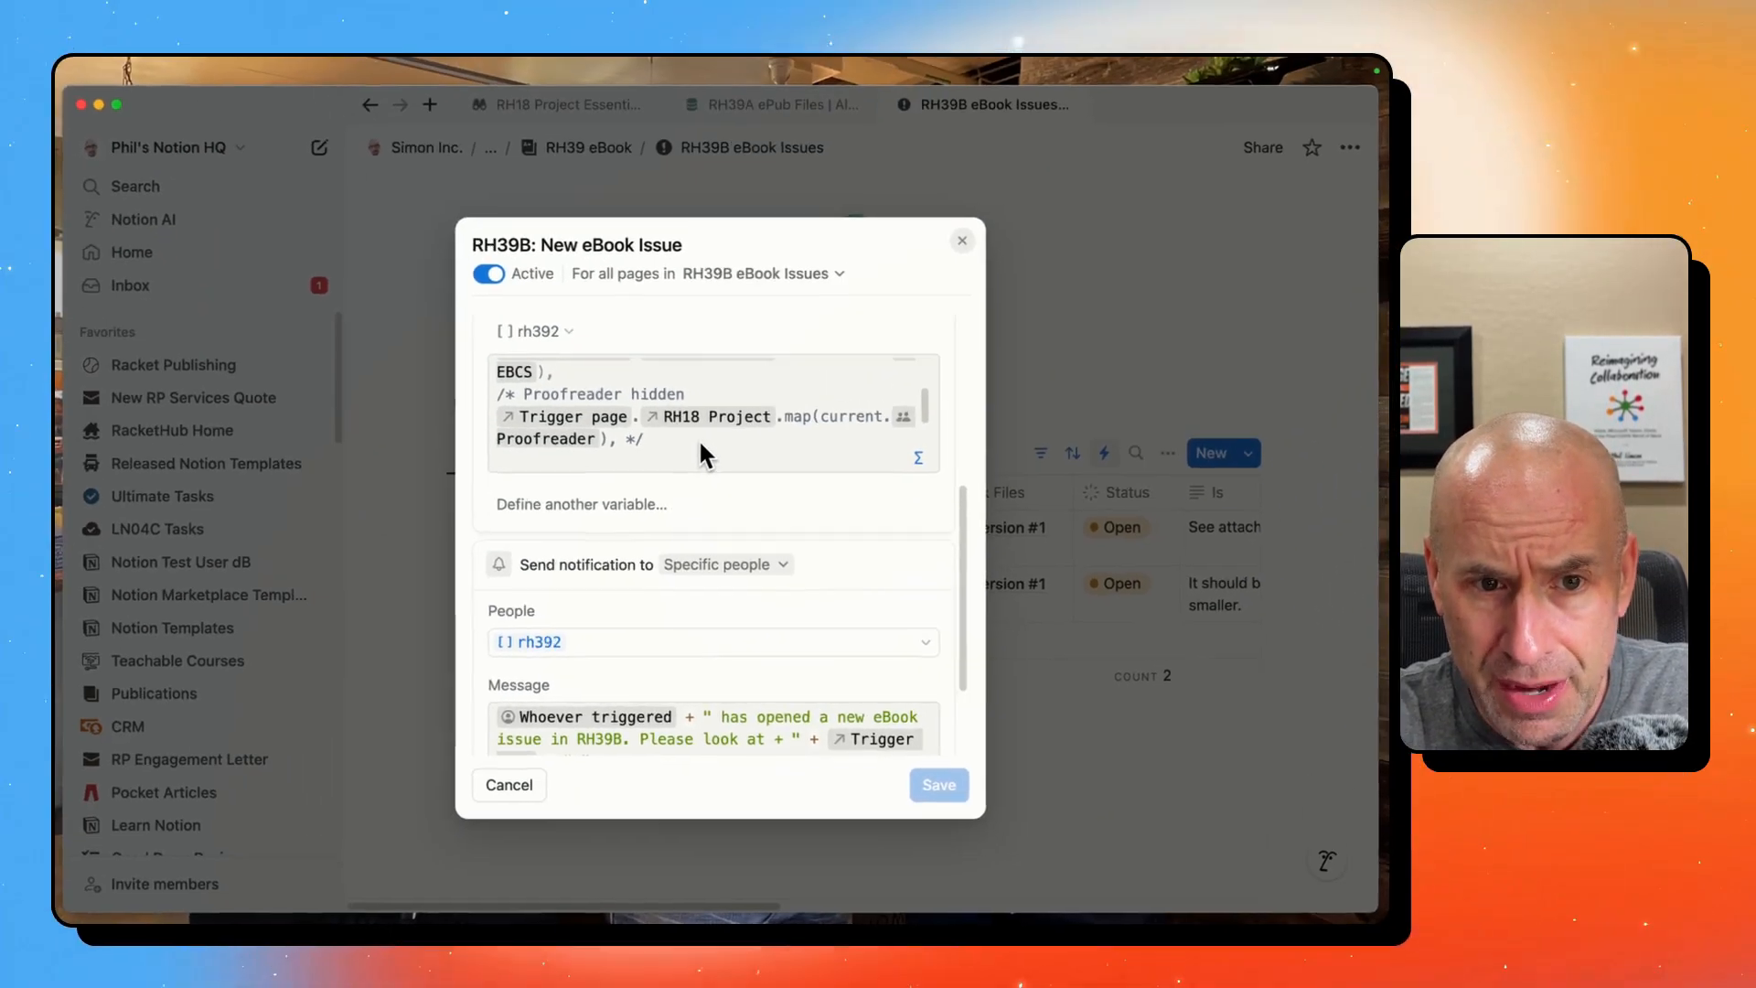
pyautogui.click(699, 438)
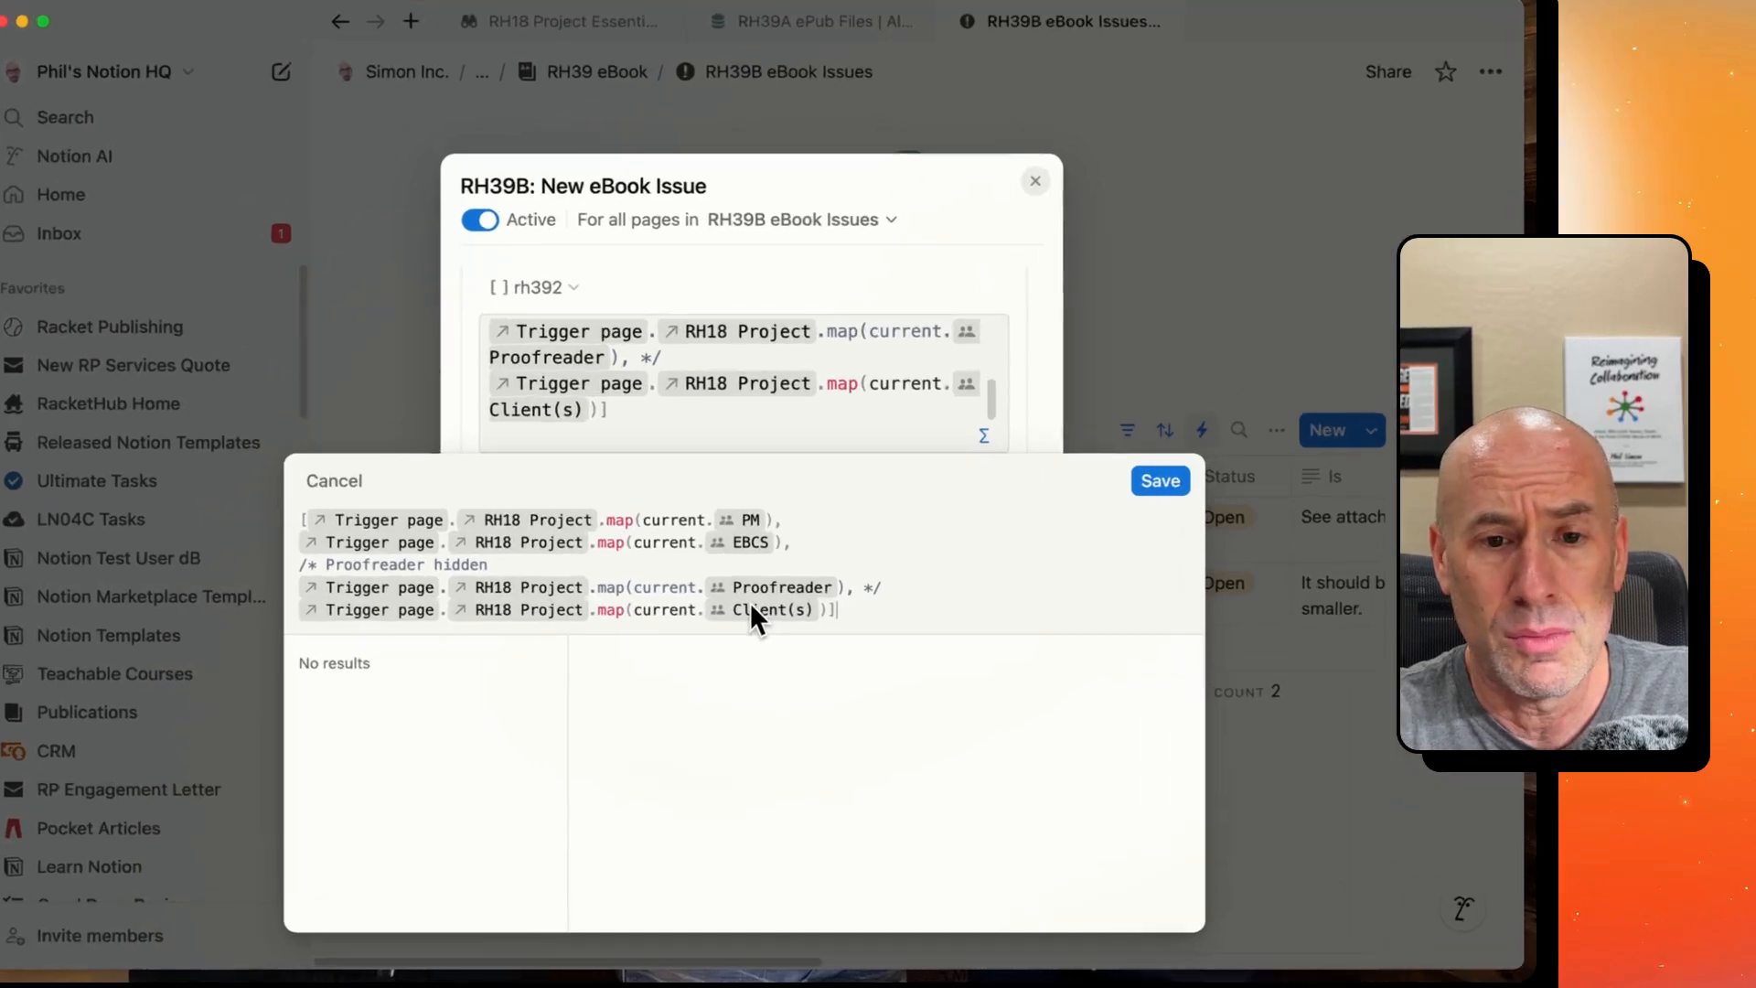
pyautogui.press('Escape')
pyautogui.press('Escape')
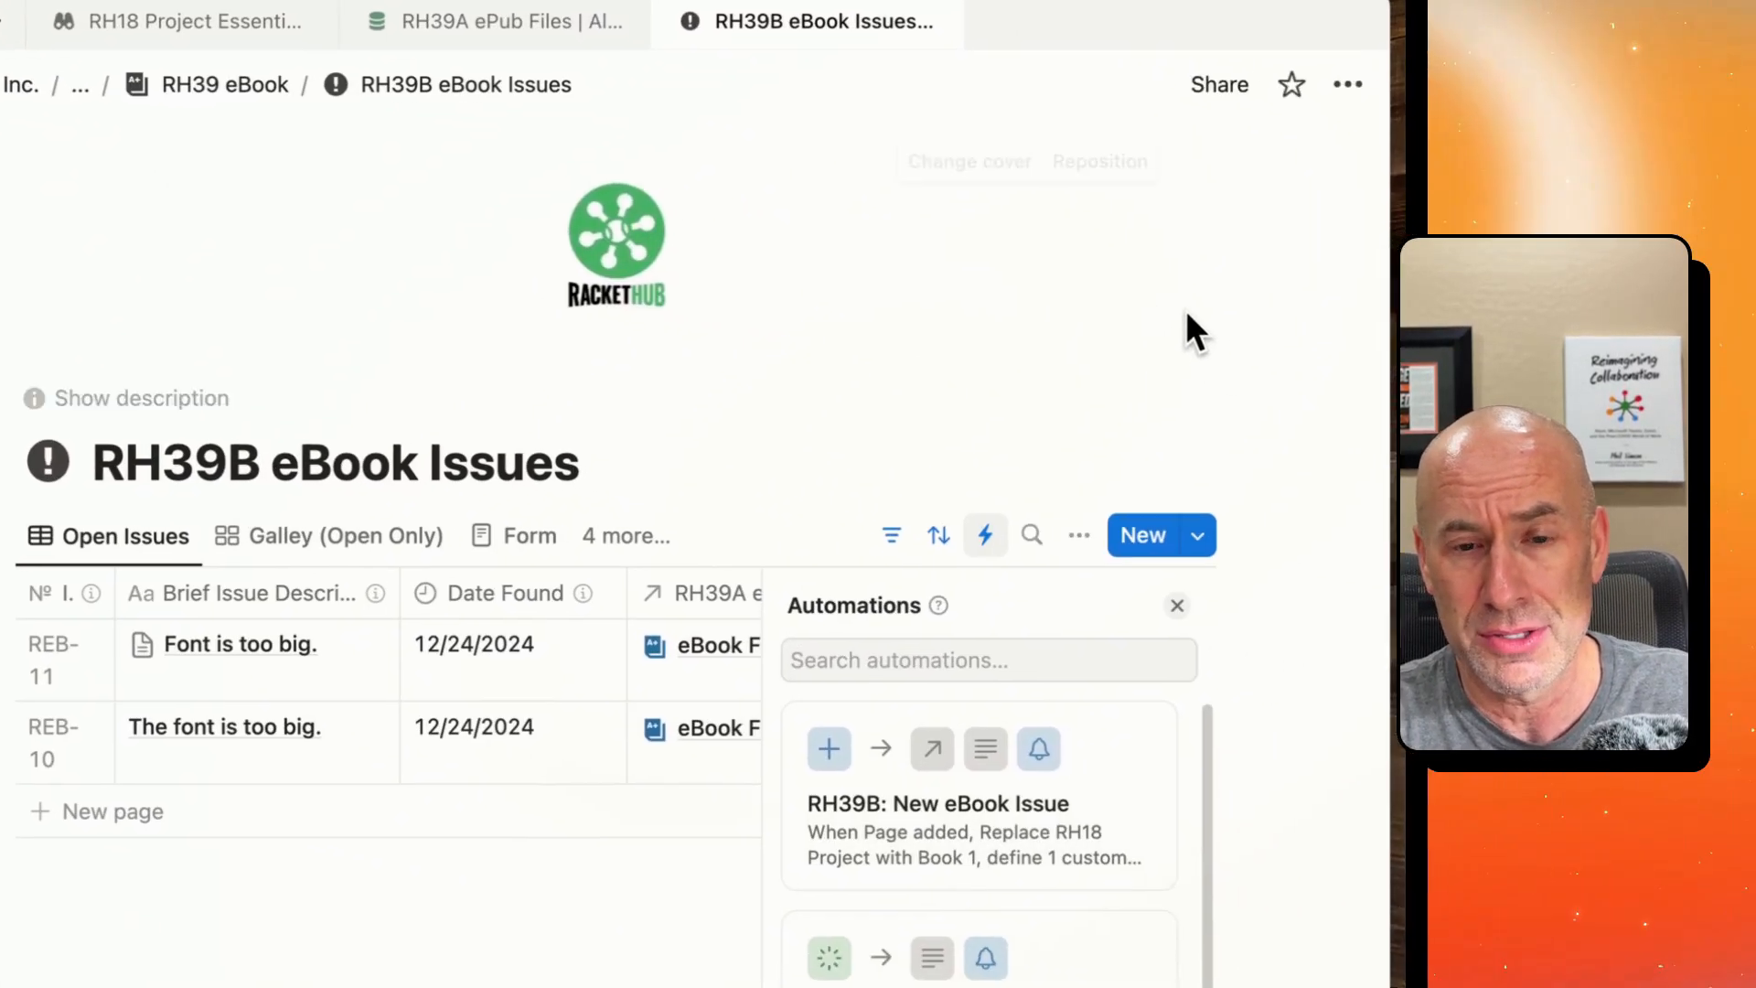
# - Close the automations list, search the workspace for "rh51" and open the RH51 Client Dashboard
pyautogui.click(1437, 358)
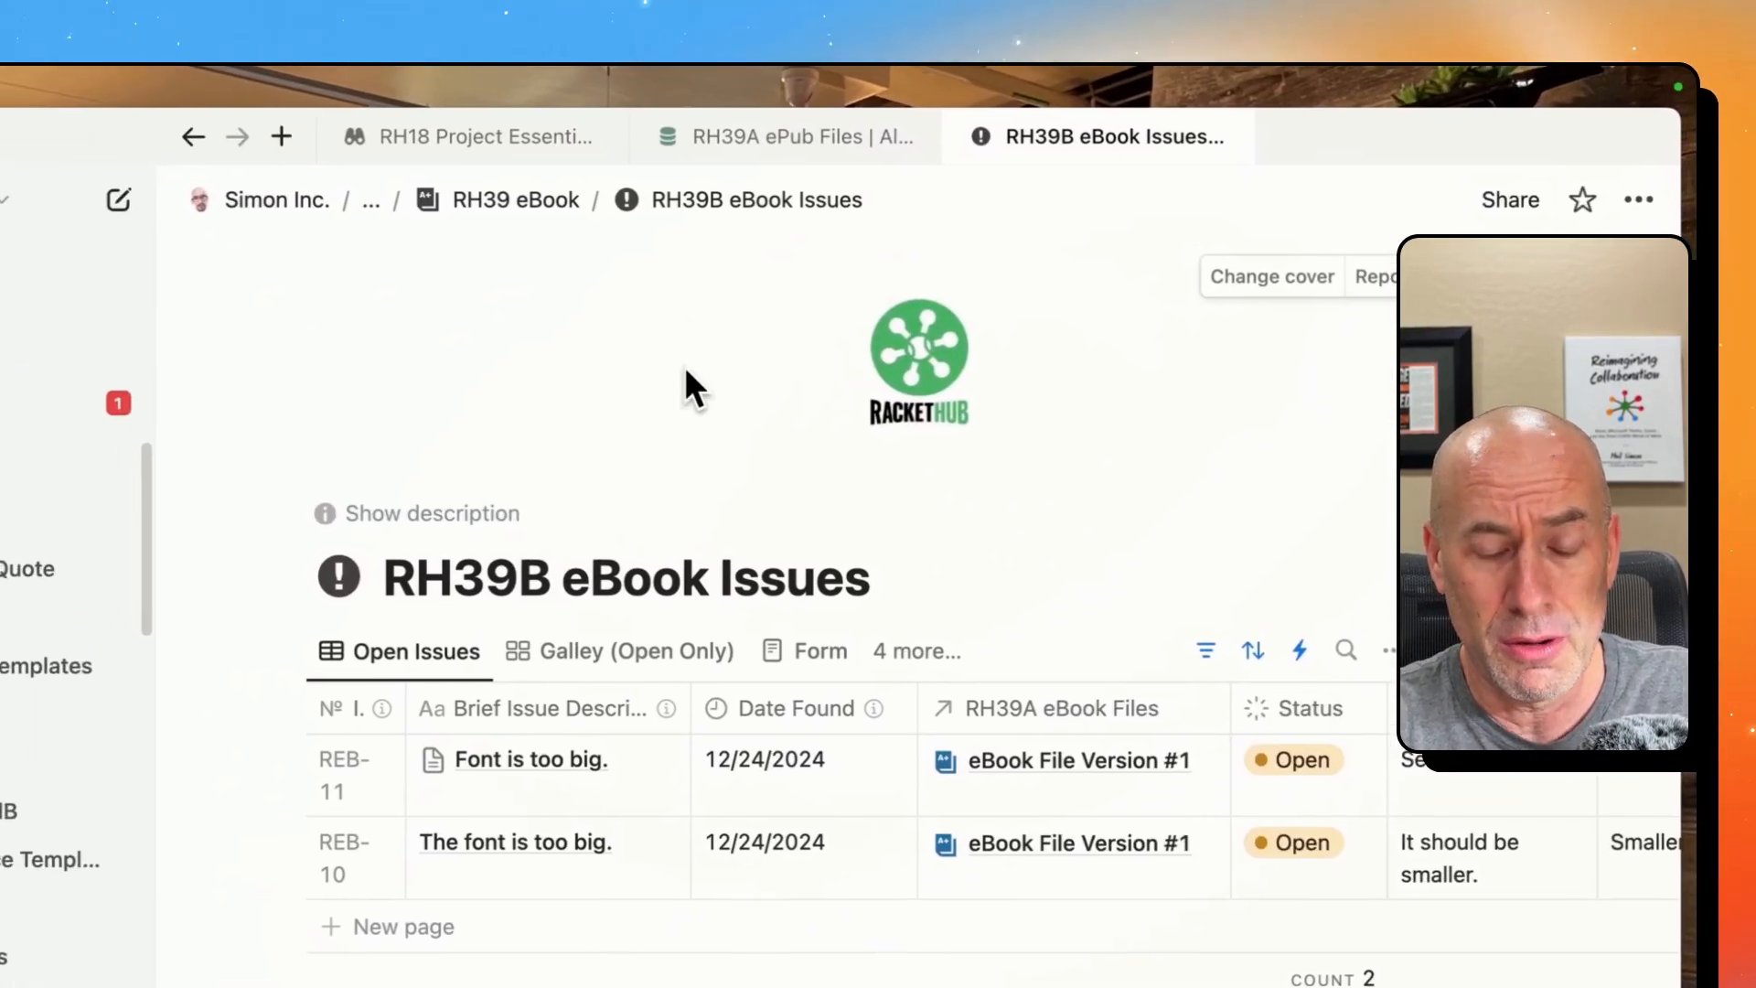
pyautogui.press('super+k')
pyautogui.press('Escape')
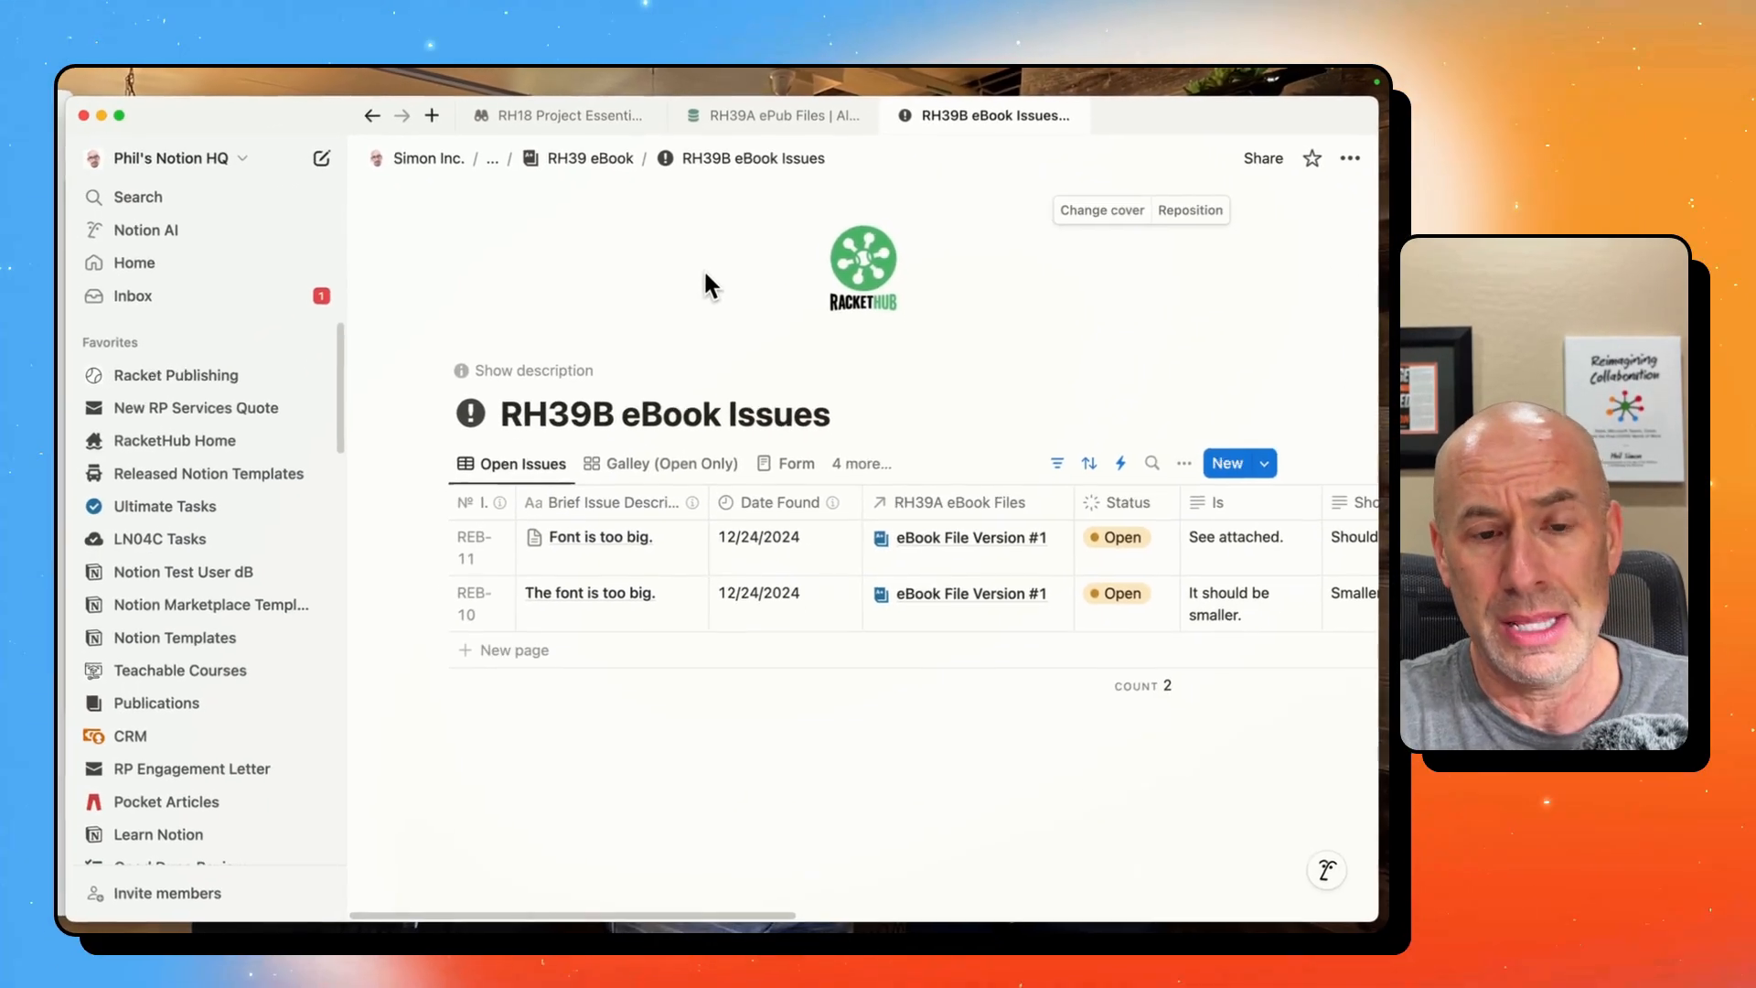
pyautogui.press('super+k')
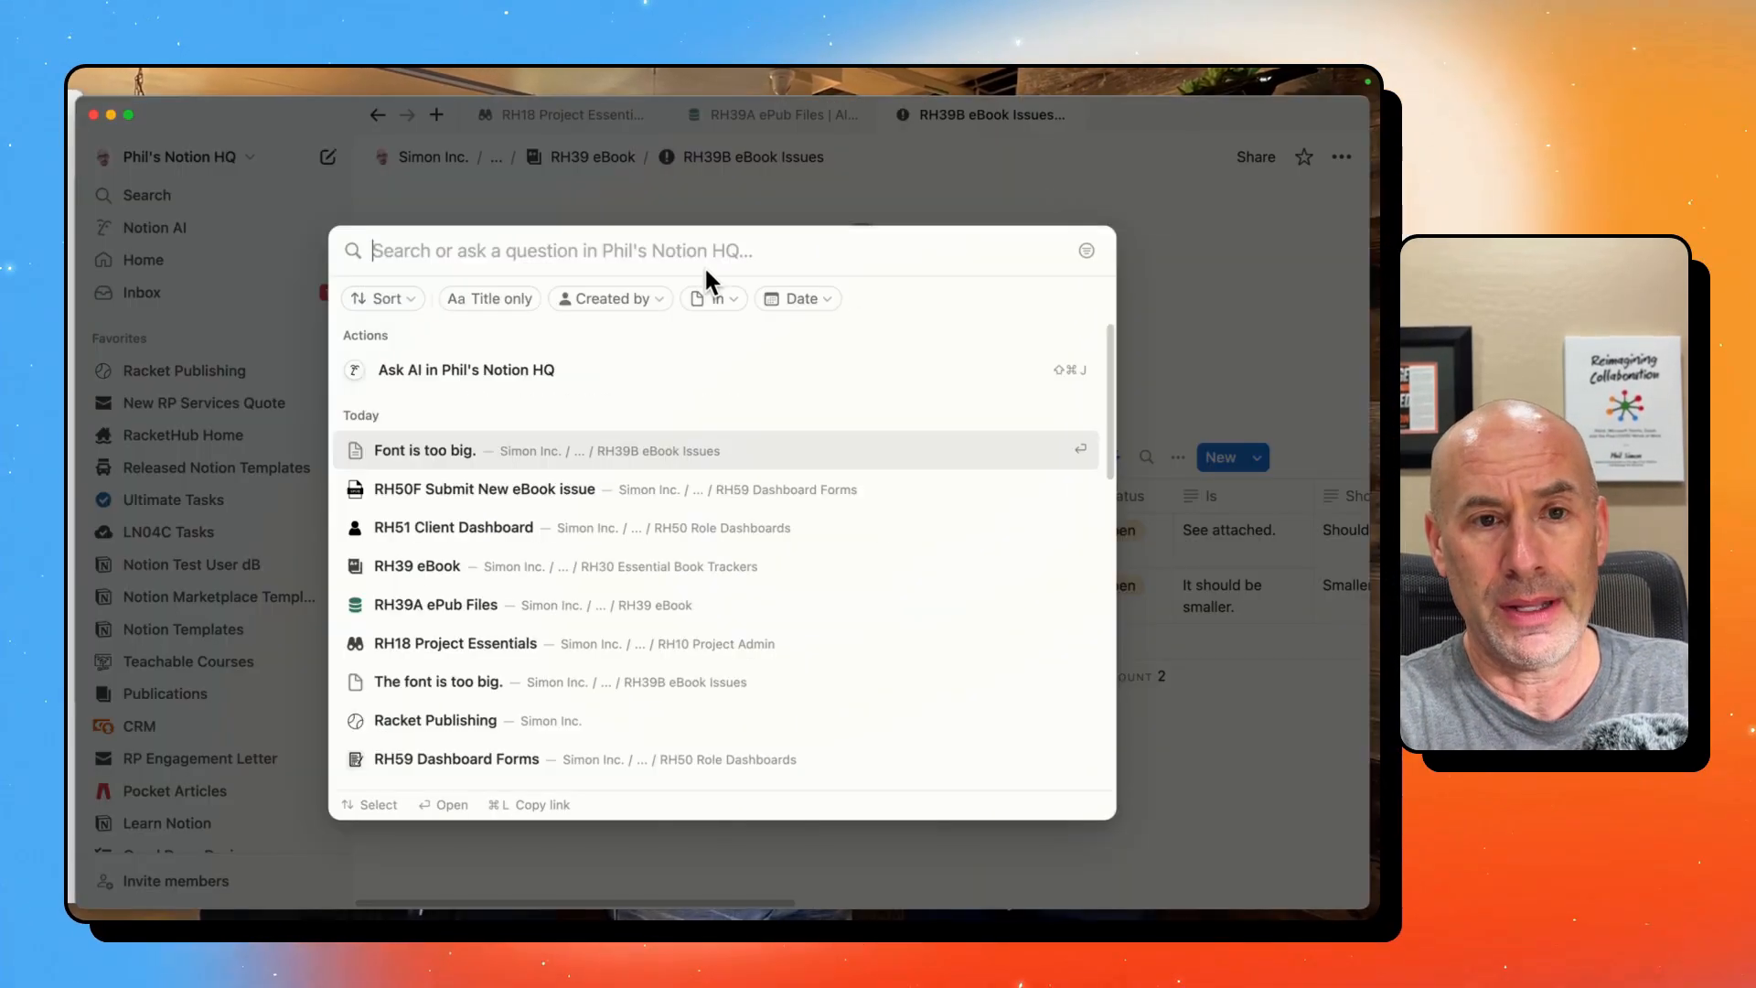
pyautogui.write('rh51')
pyautogui.press('Return')
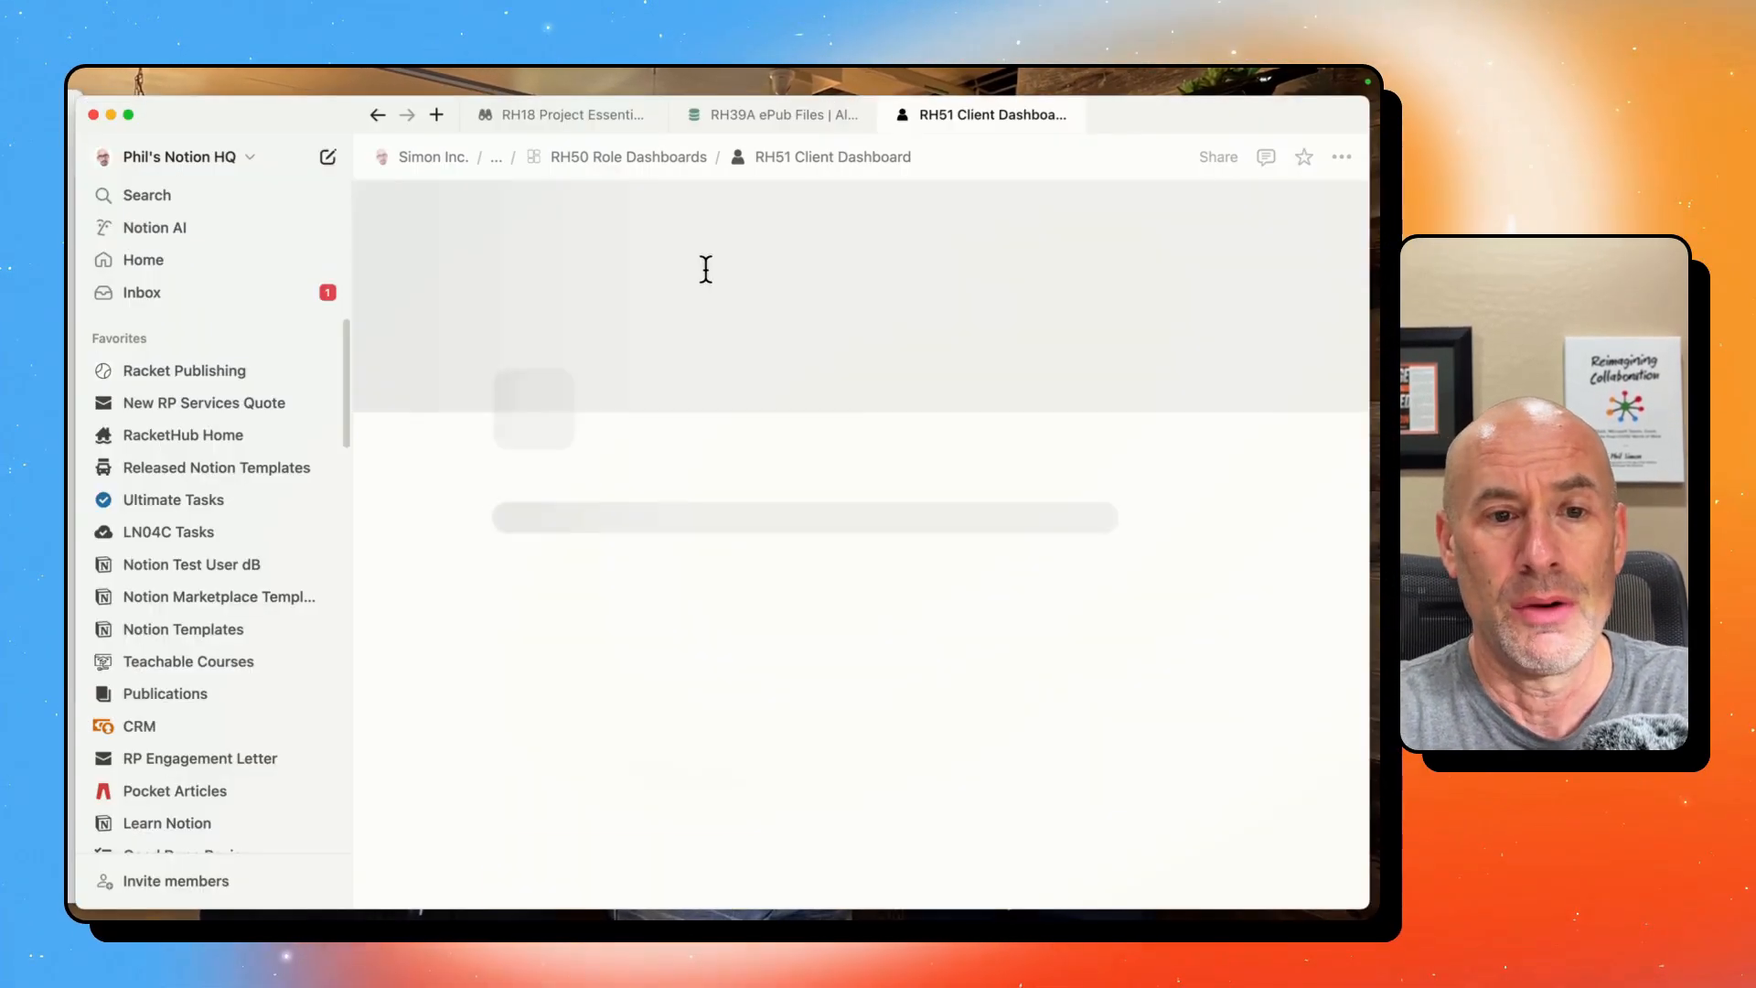